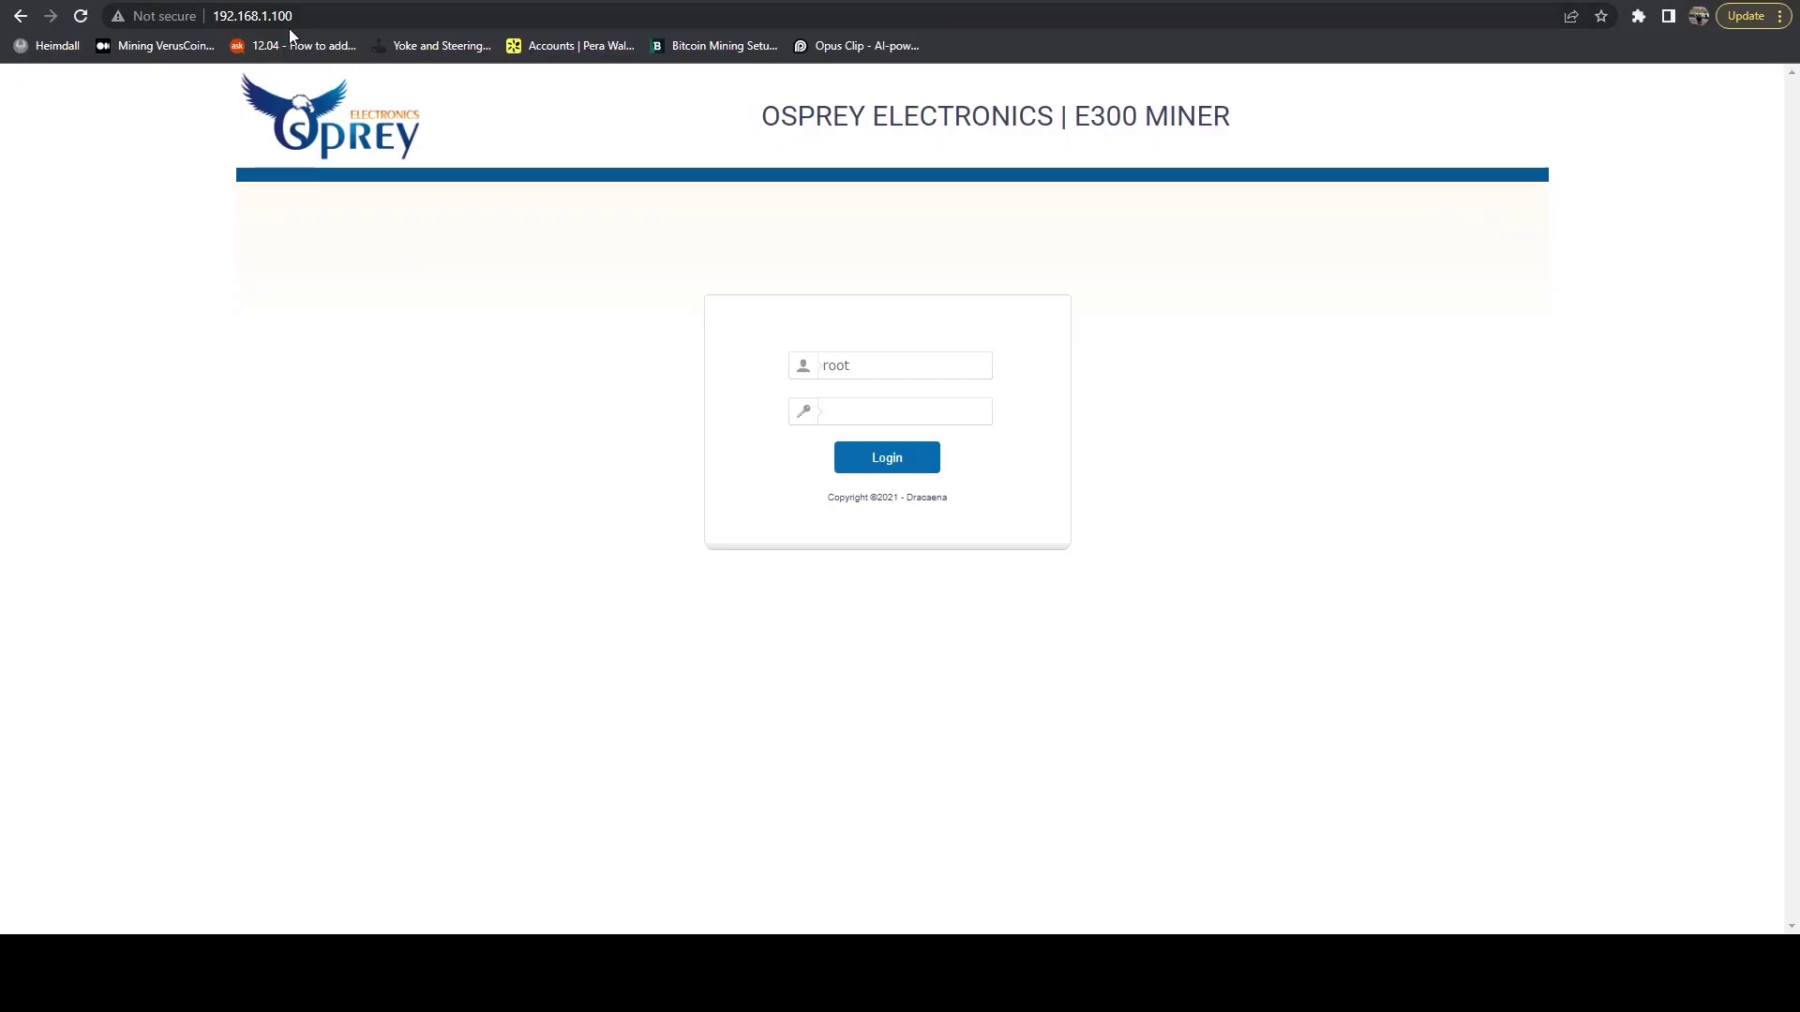
- Sign in as root with the account password and dismiss Chrome's password warning
{"action": "left_click", "coordinate": [963, 411]}
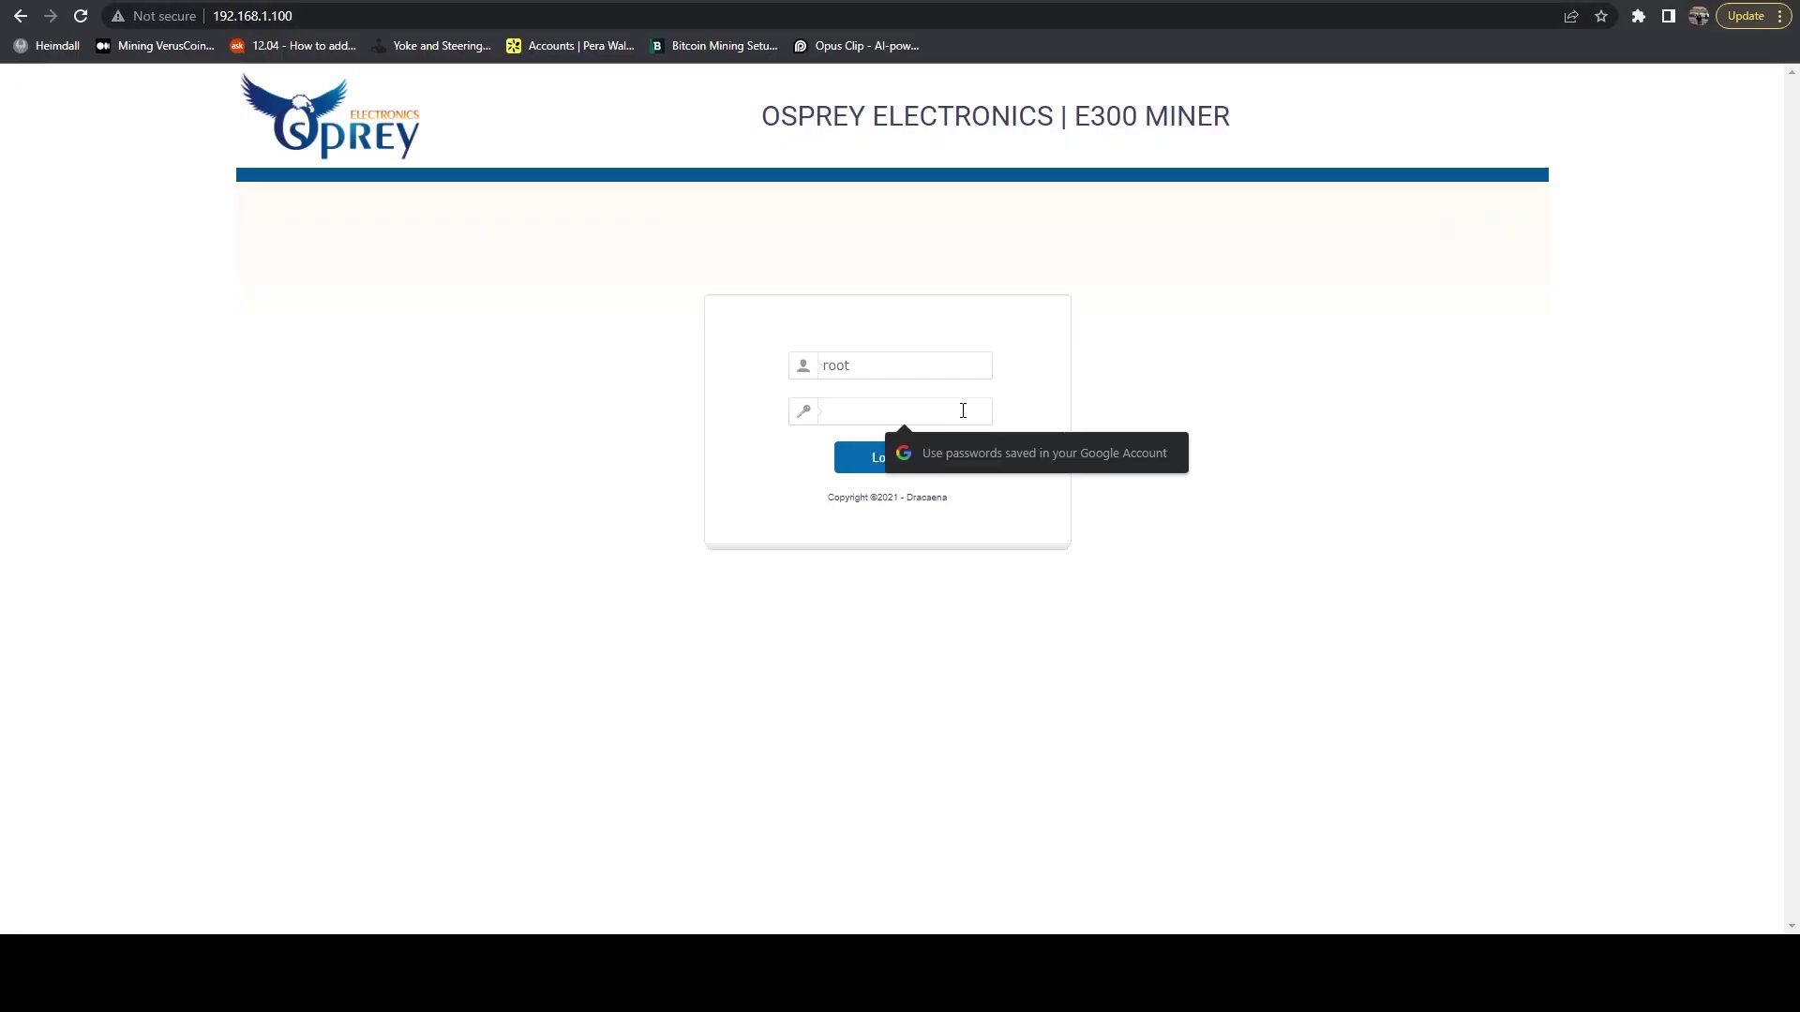
{"action": "type", "text": "ro"}
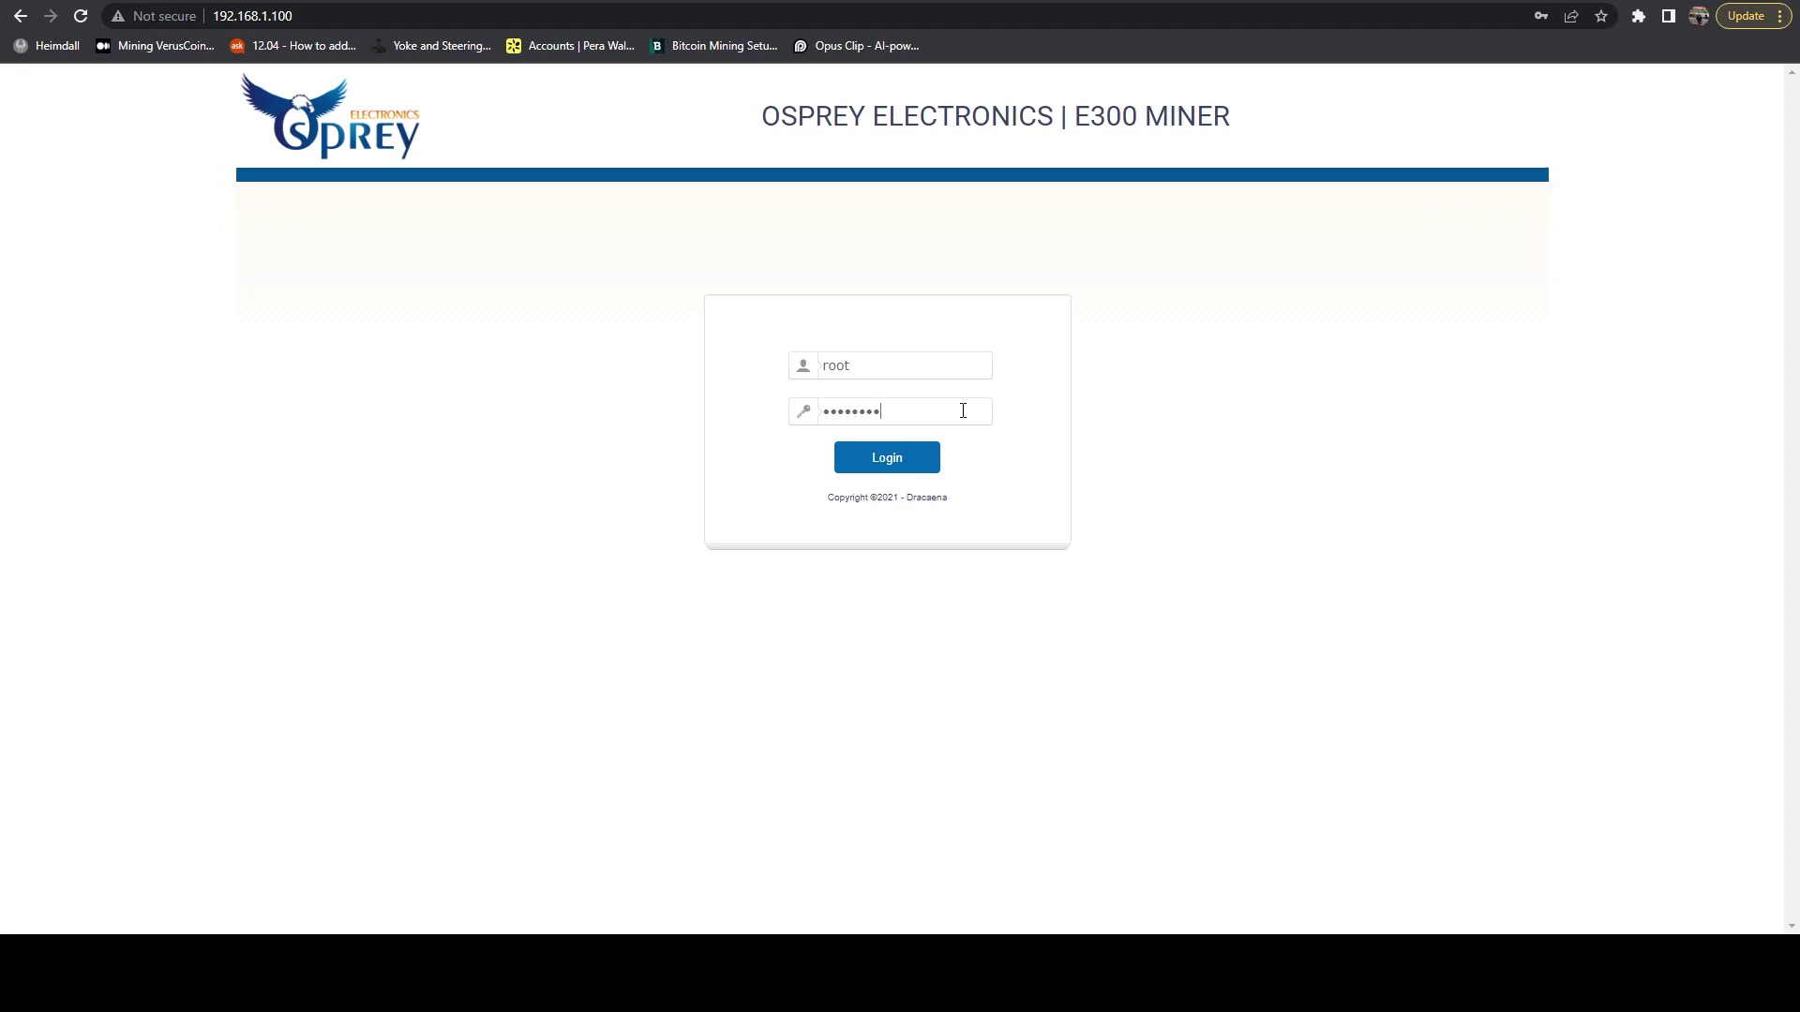
{"action": "key", "text": "Return"}
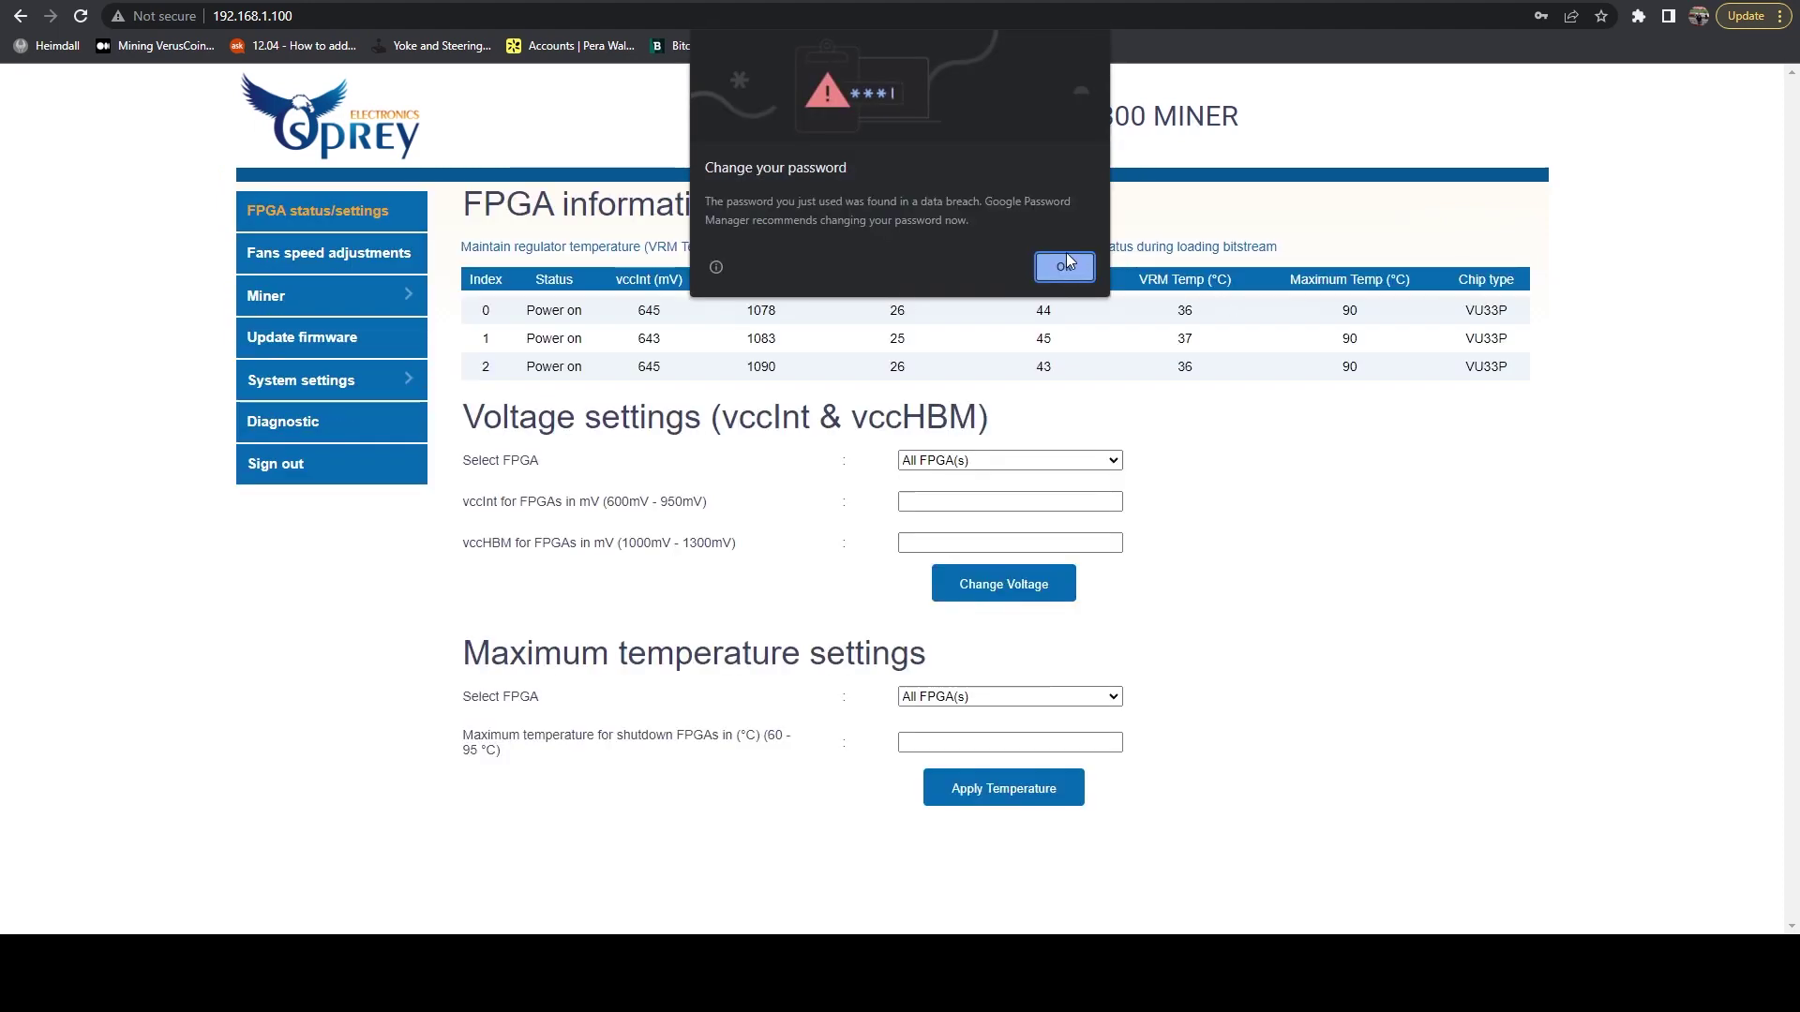
{"action": "left_click", "coordinate": [1063, 269]}
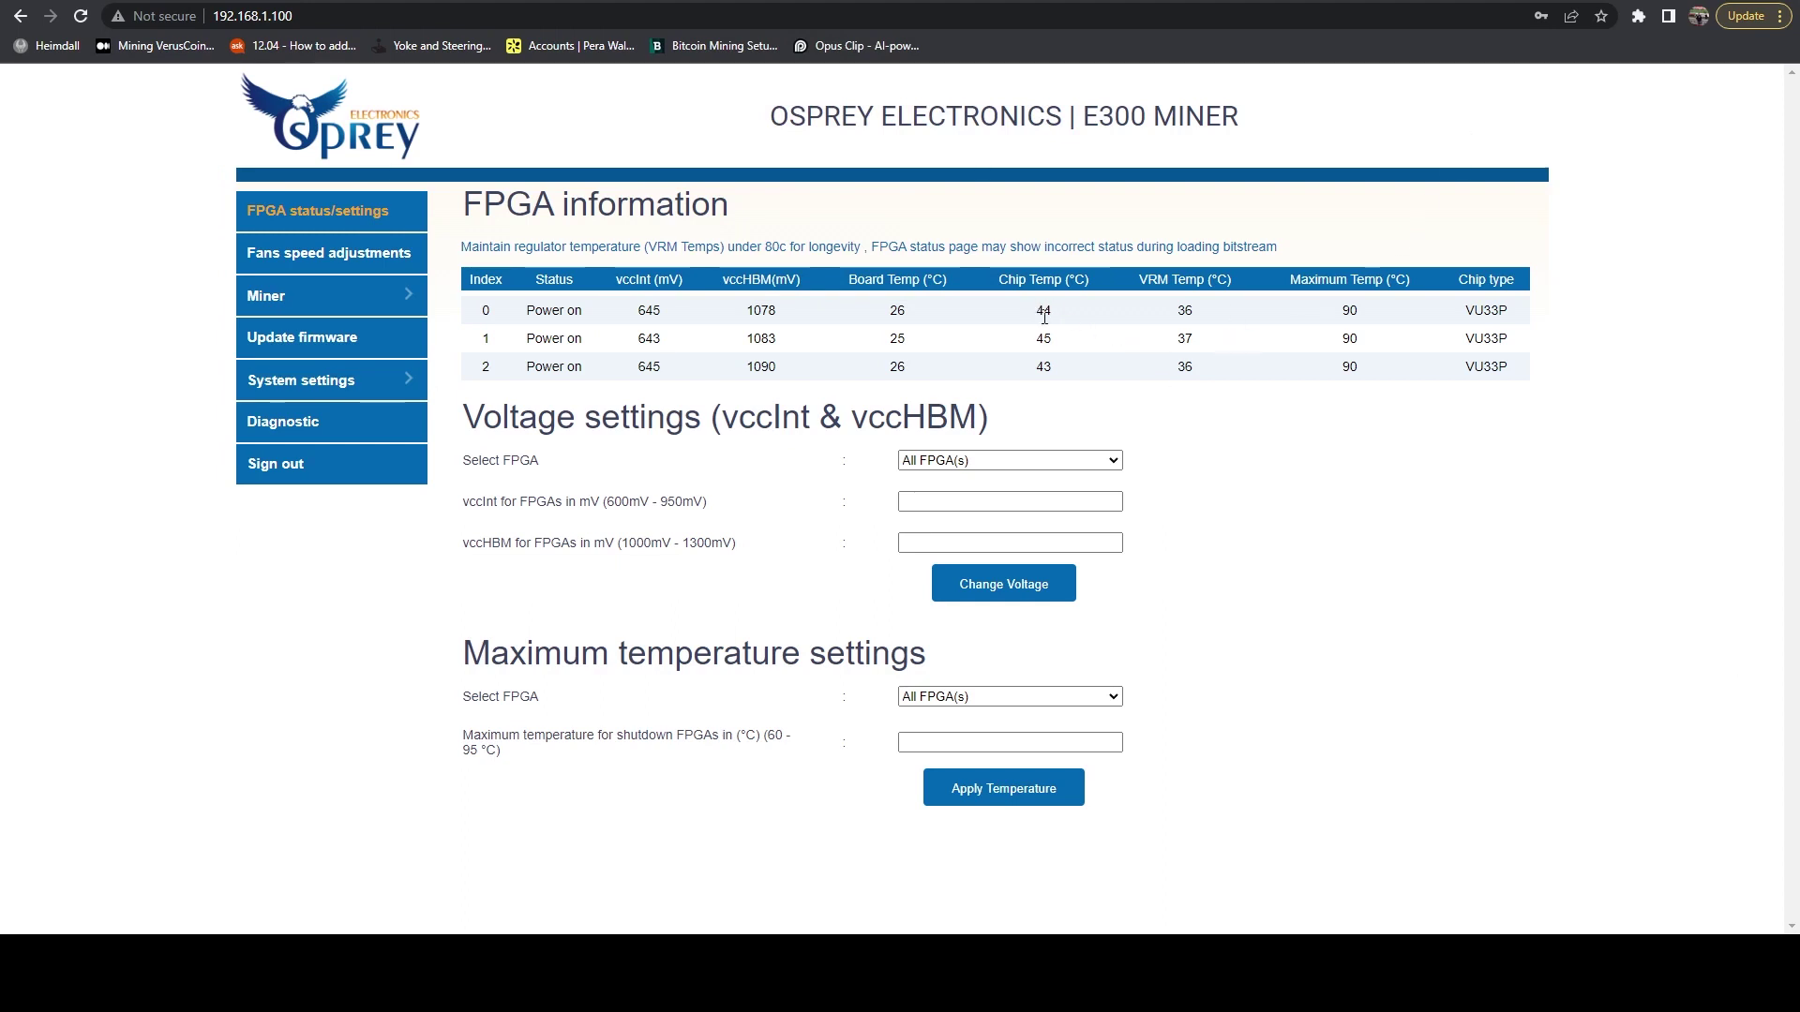
- Refresh FPGA status, then review the fan curve's level 9 and level 10 (60) thresholds
{"action": "left_click", "coordinate": [318, 225]}
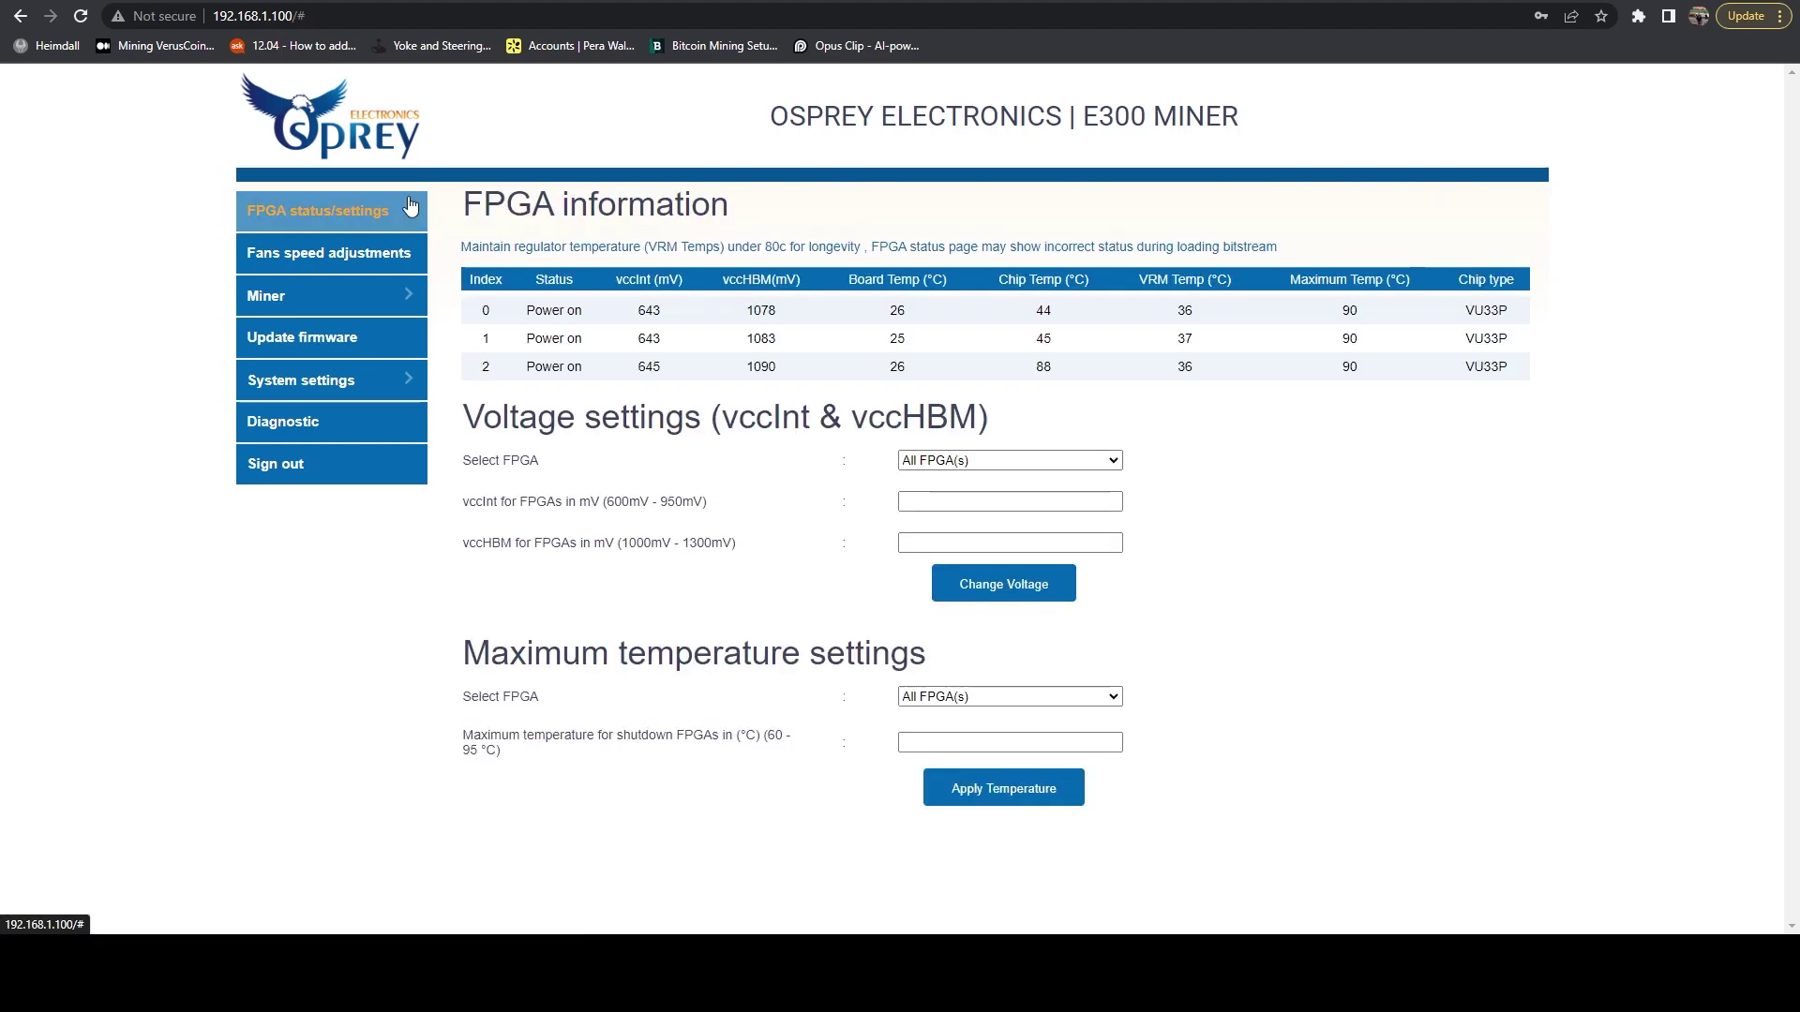
{"action": "left_click", "coordinate": [348, 255]}
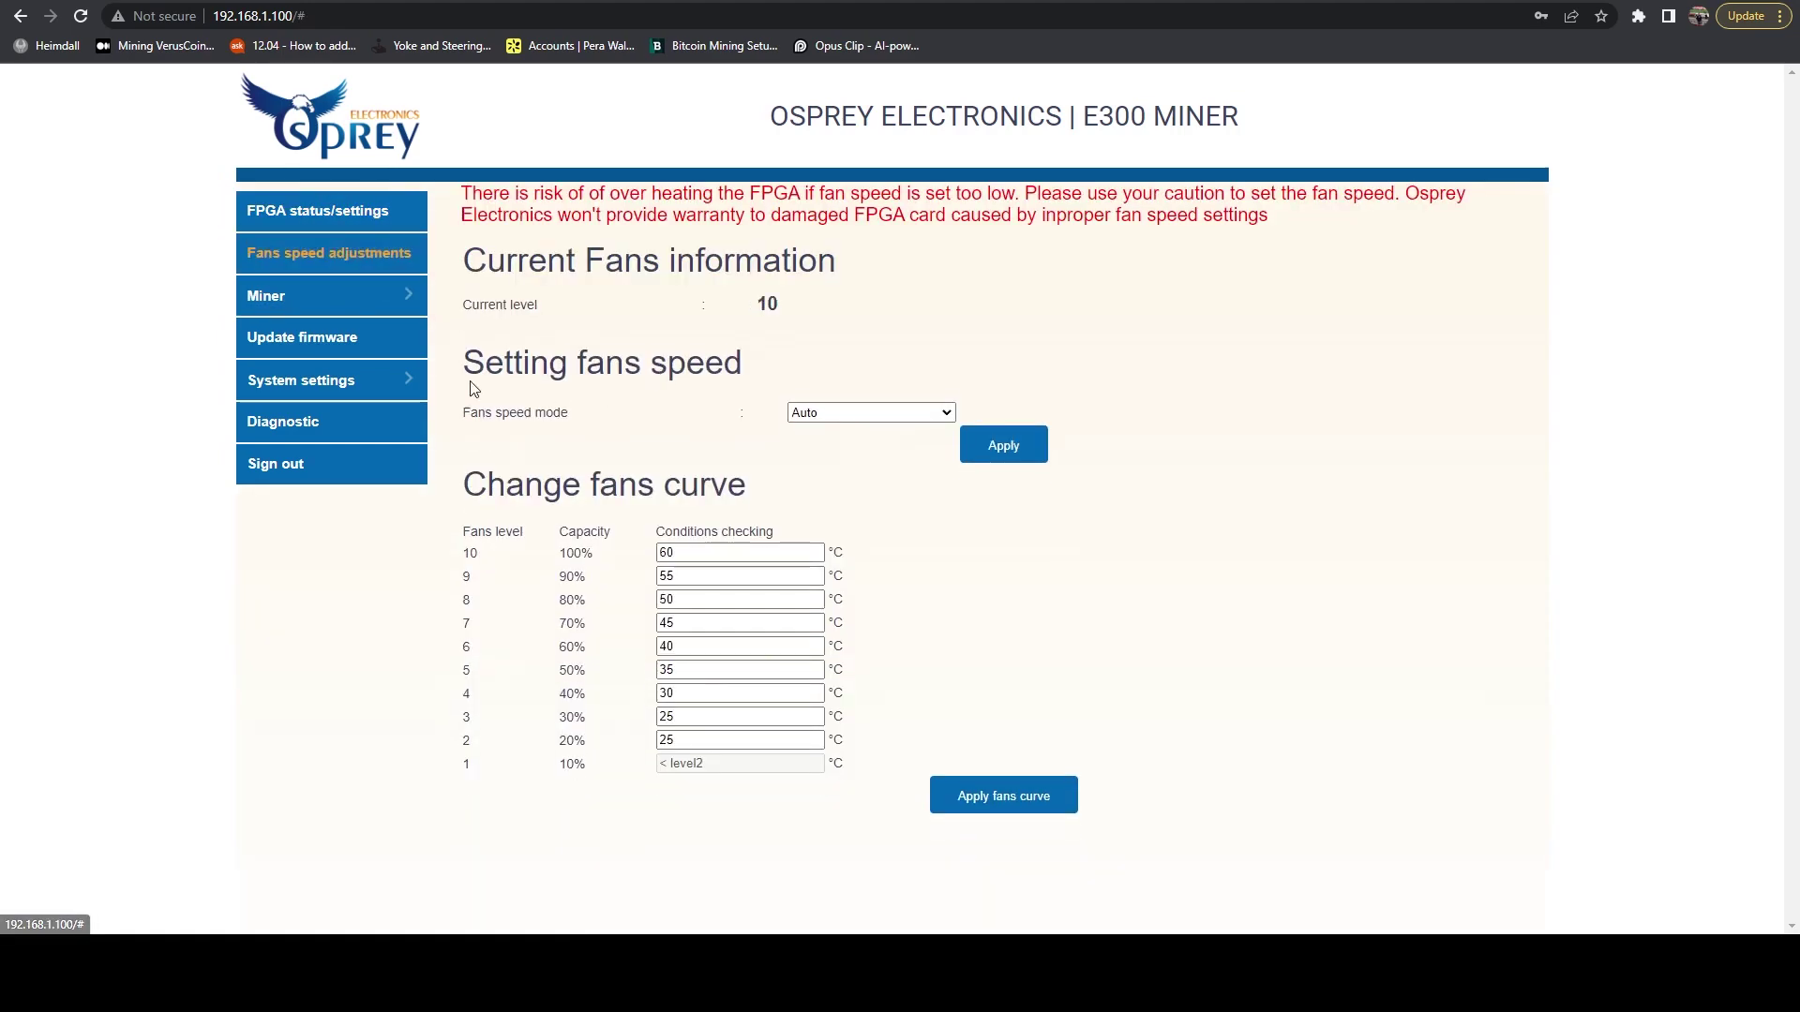
{"action": "left_click", "coordinate": [675, 576]}
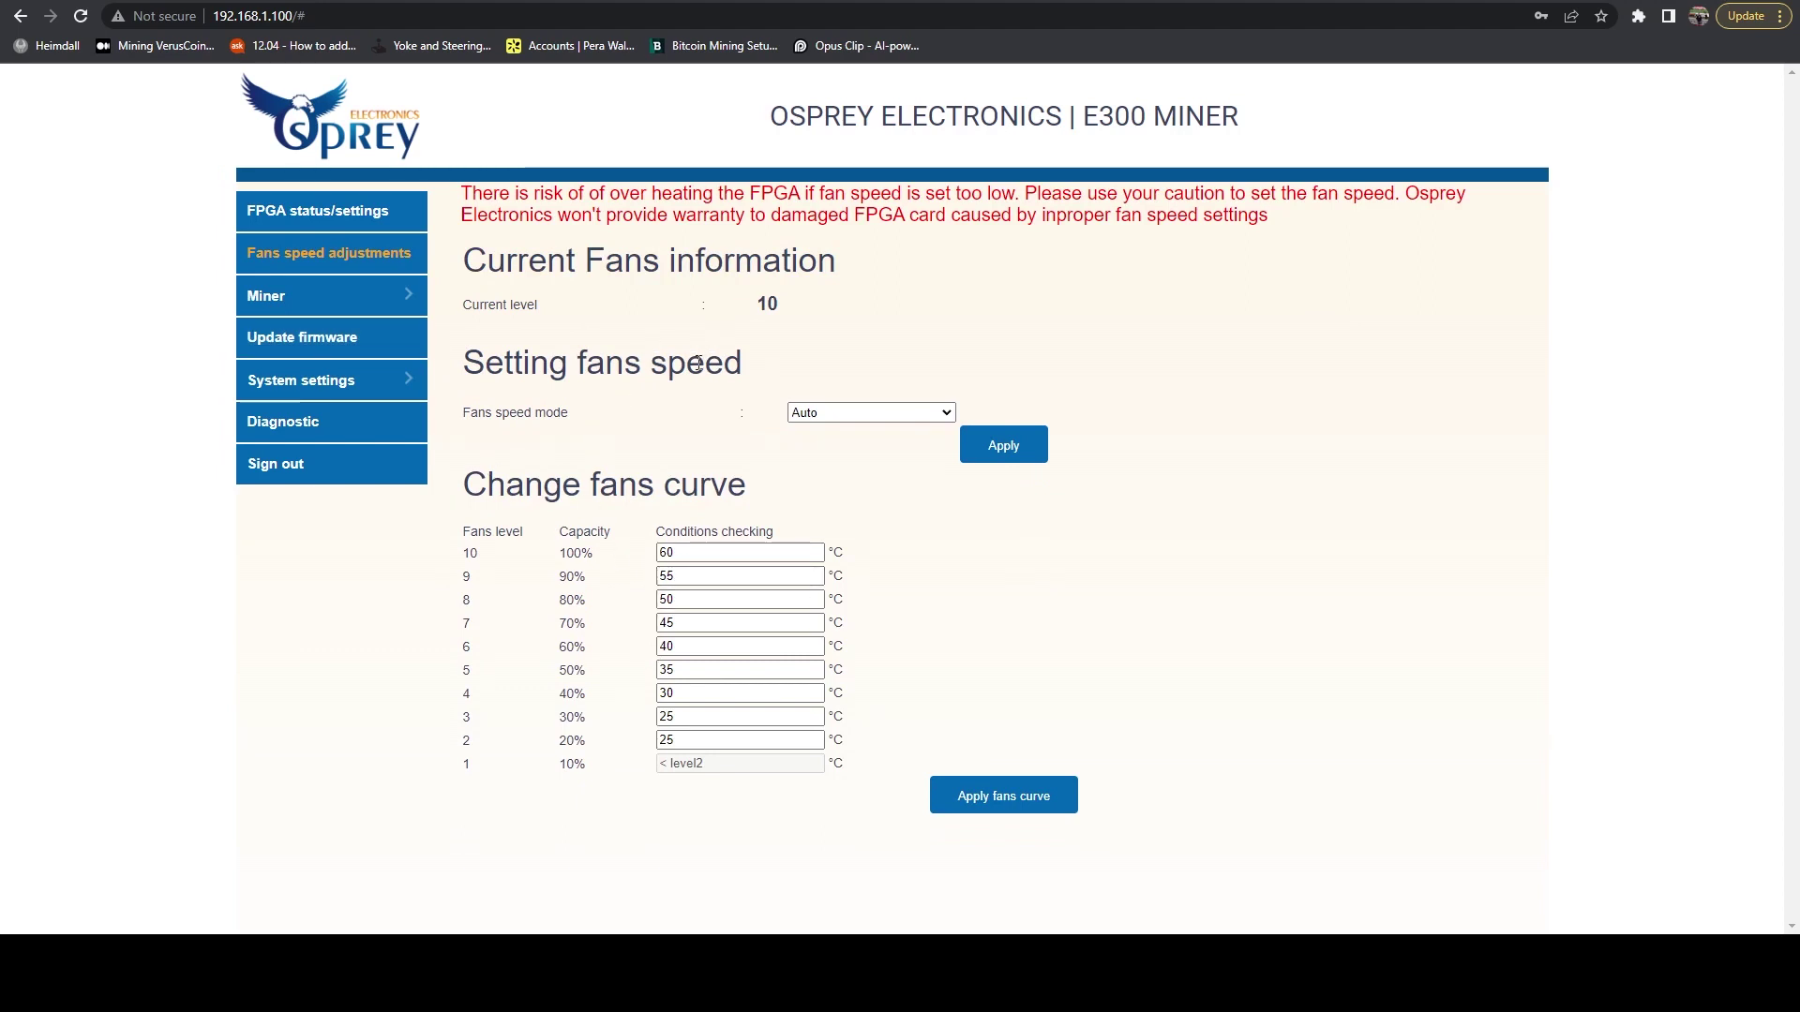
{"action": "double_click", "coordinate": [760, 556]}
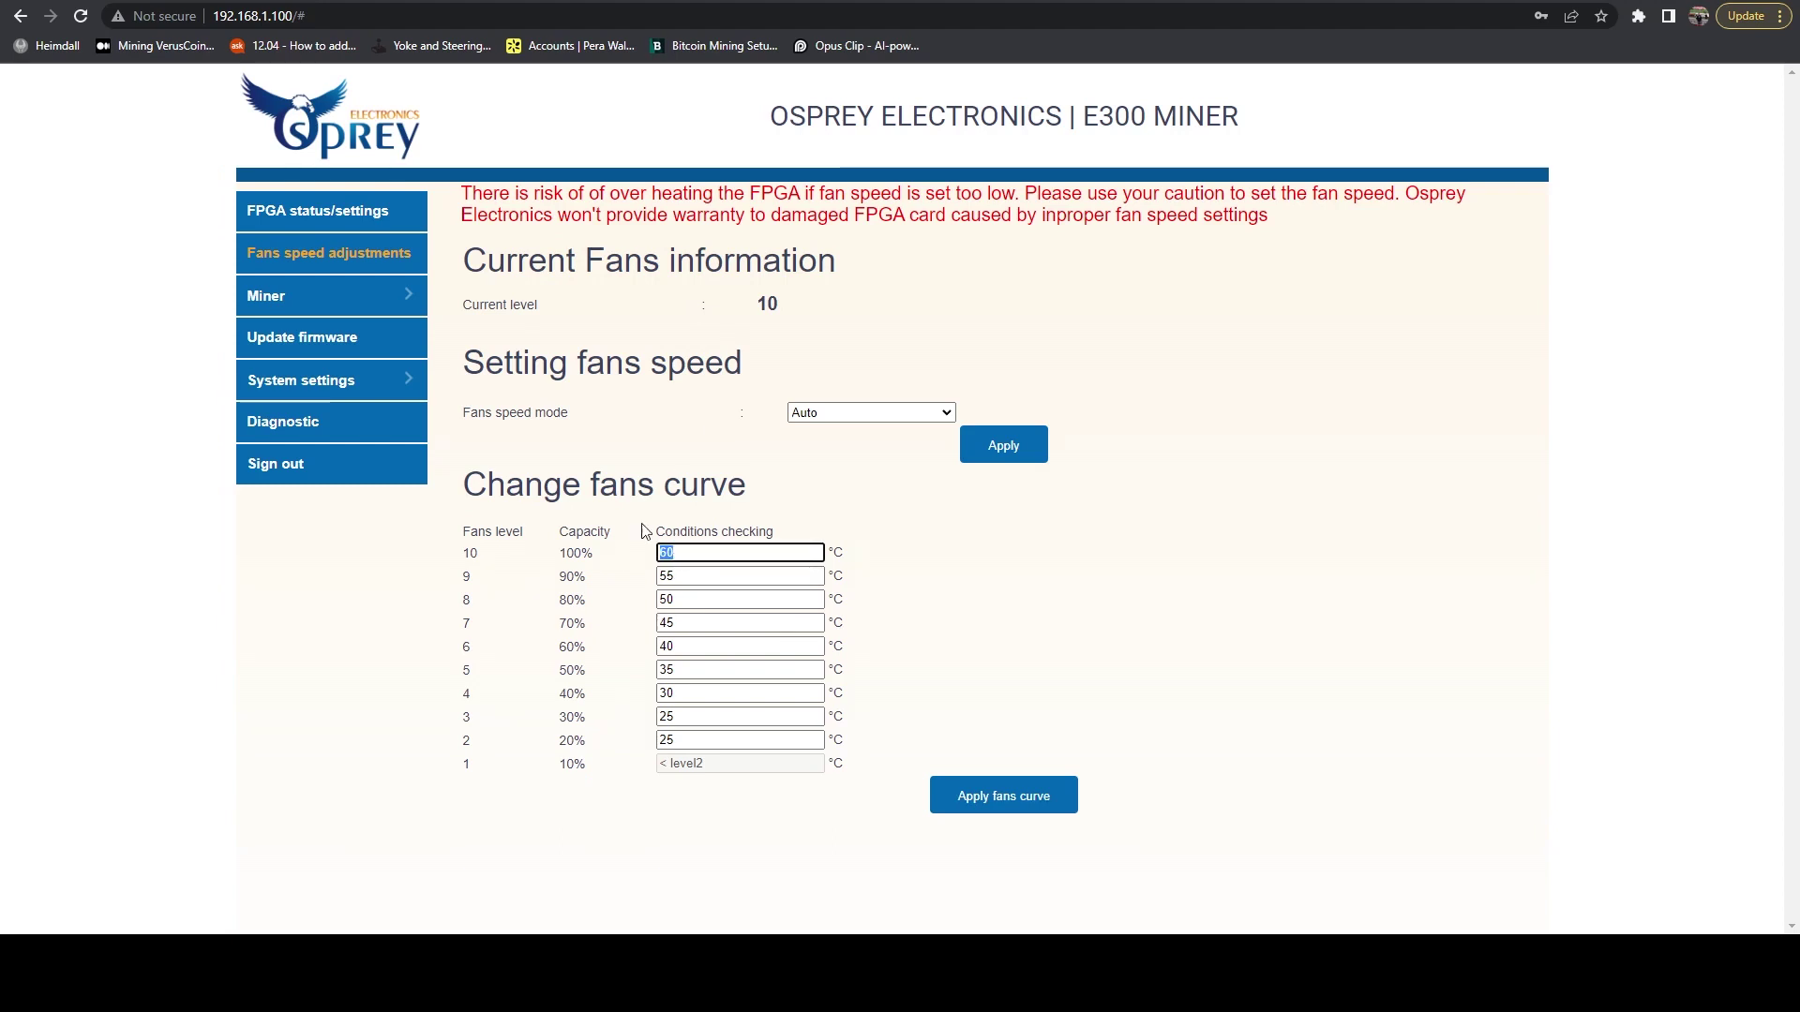
- Refresh the FPGA temperature readings and view the firmware page showing N1.0.17.1
{"action": "left_click", "coordinate": [321, 214]}
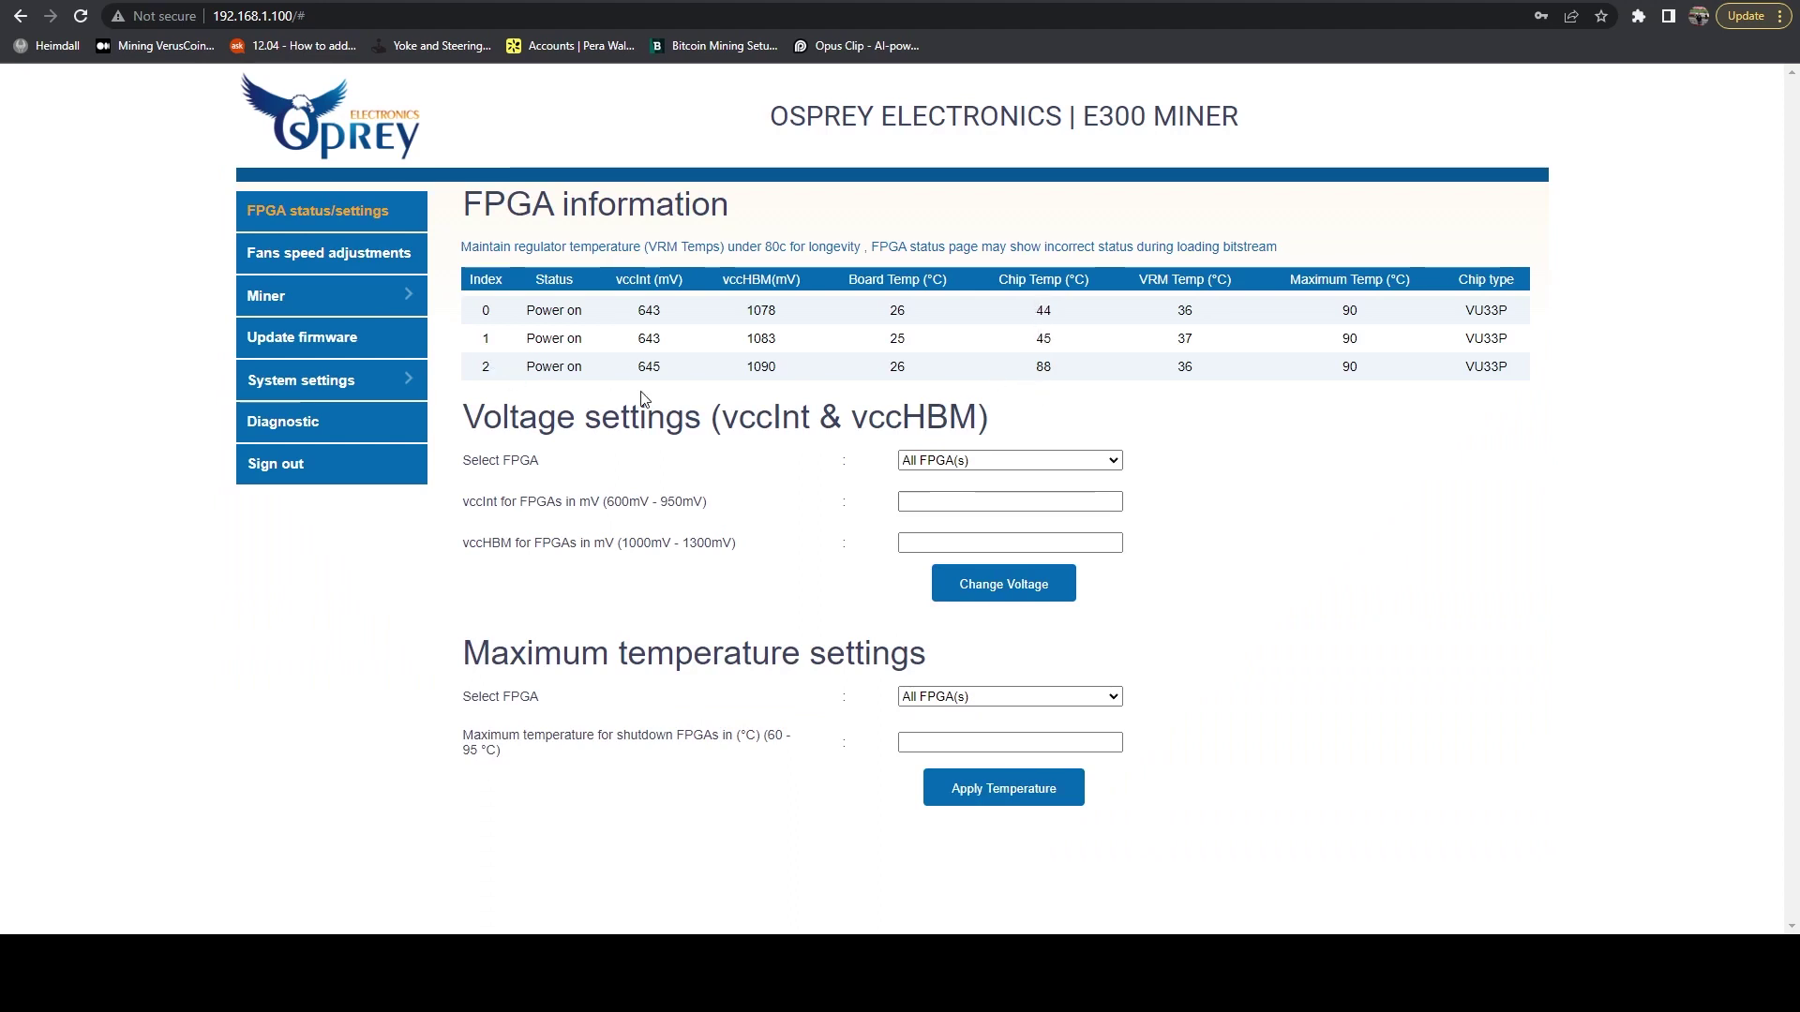
{"action": "left_click", "coordinate": [312, 228]}
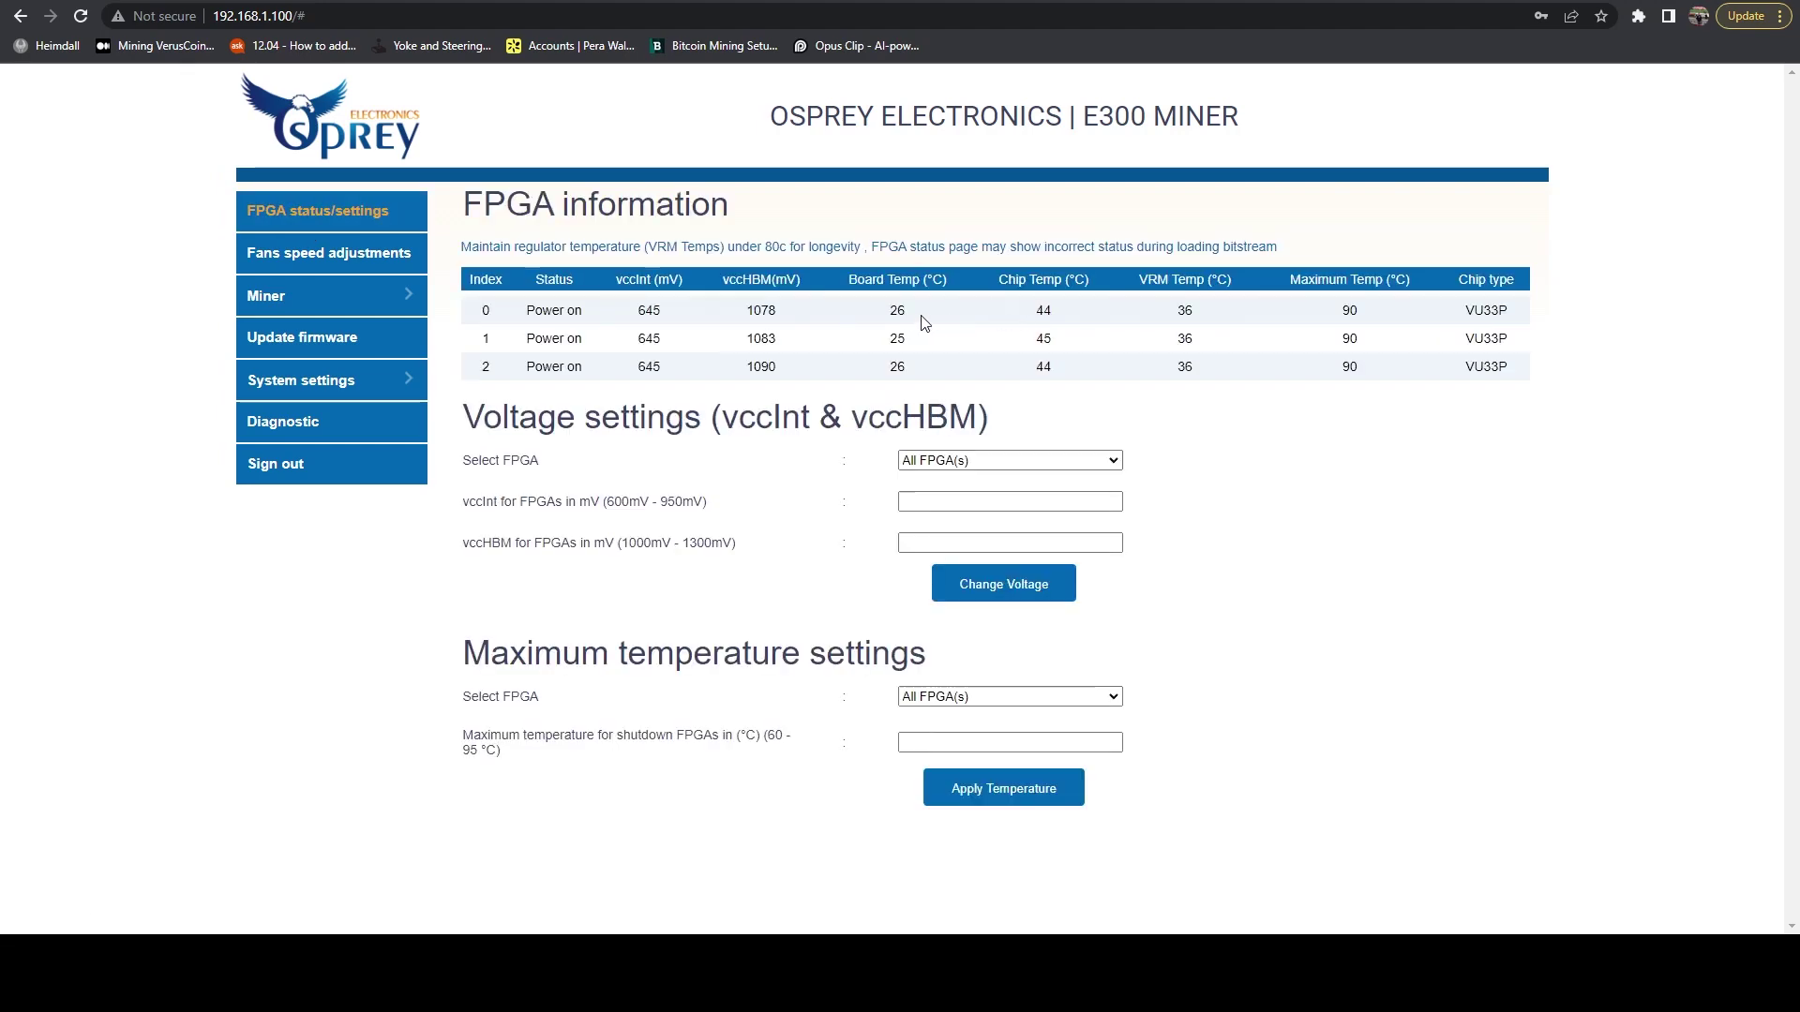
{"action": "left_click", "coordinate": [309, 341]}
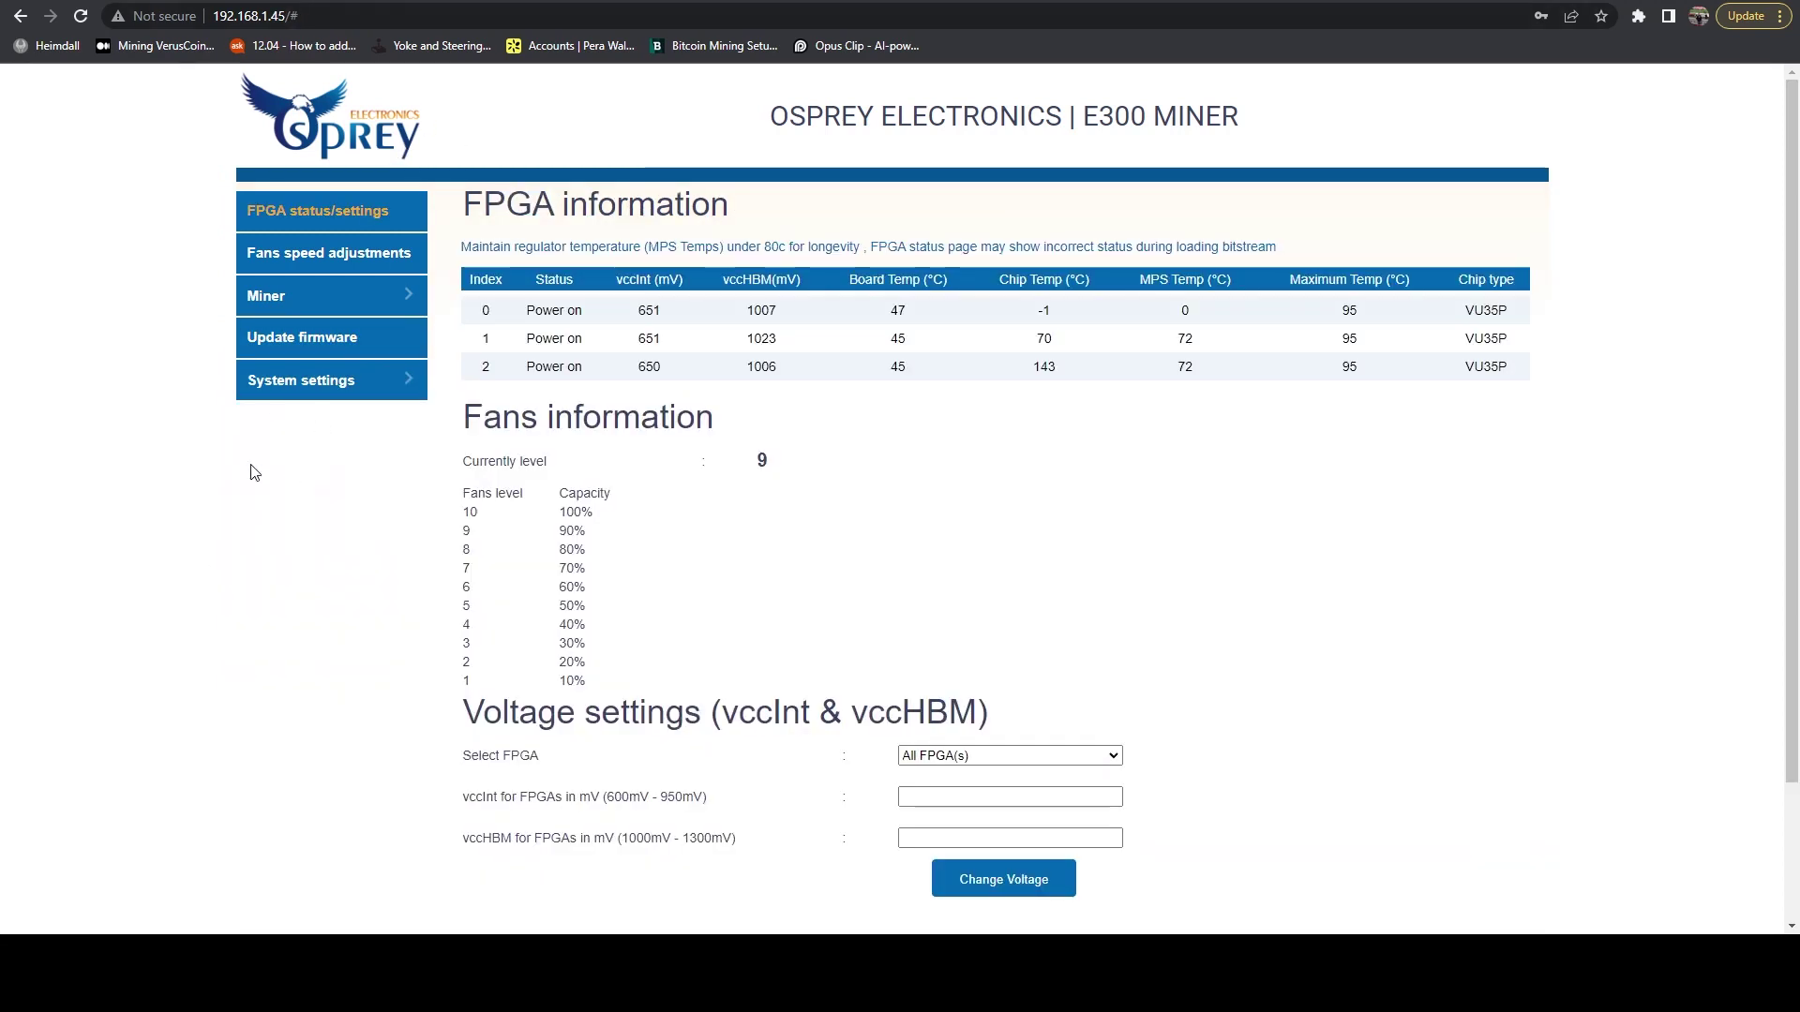
- Bring up the firmware upgrade page showing version N1.0.17.1
{"action": "left_click", "coordinate": [292, 349]}
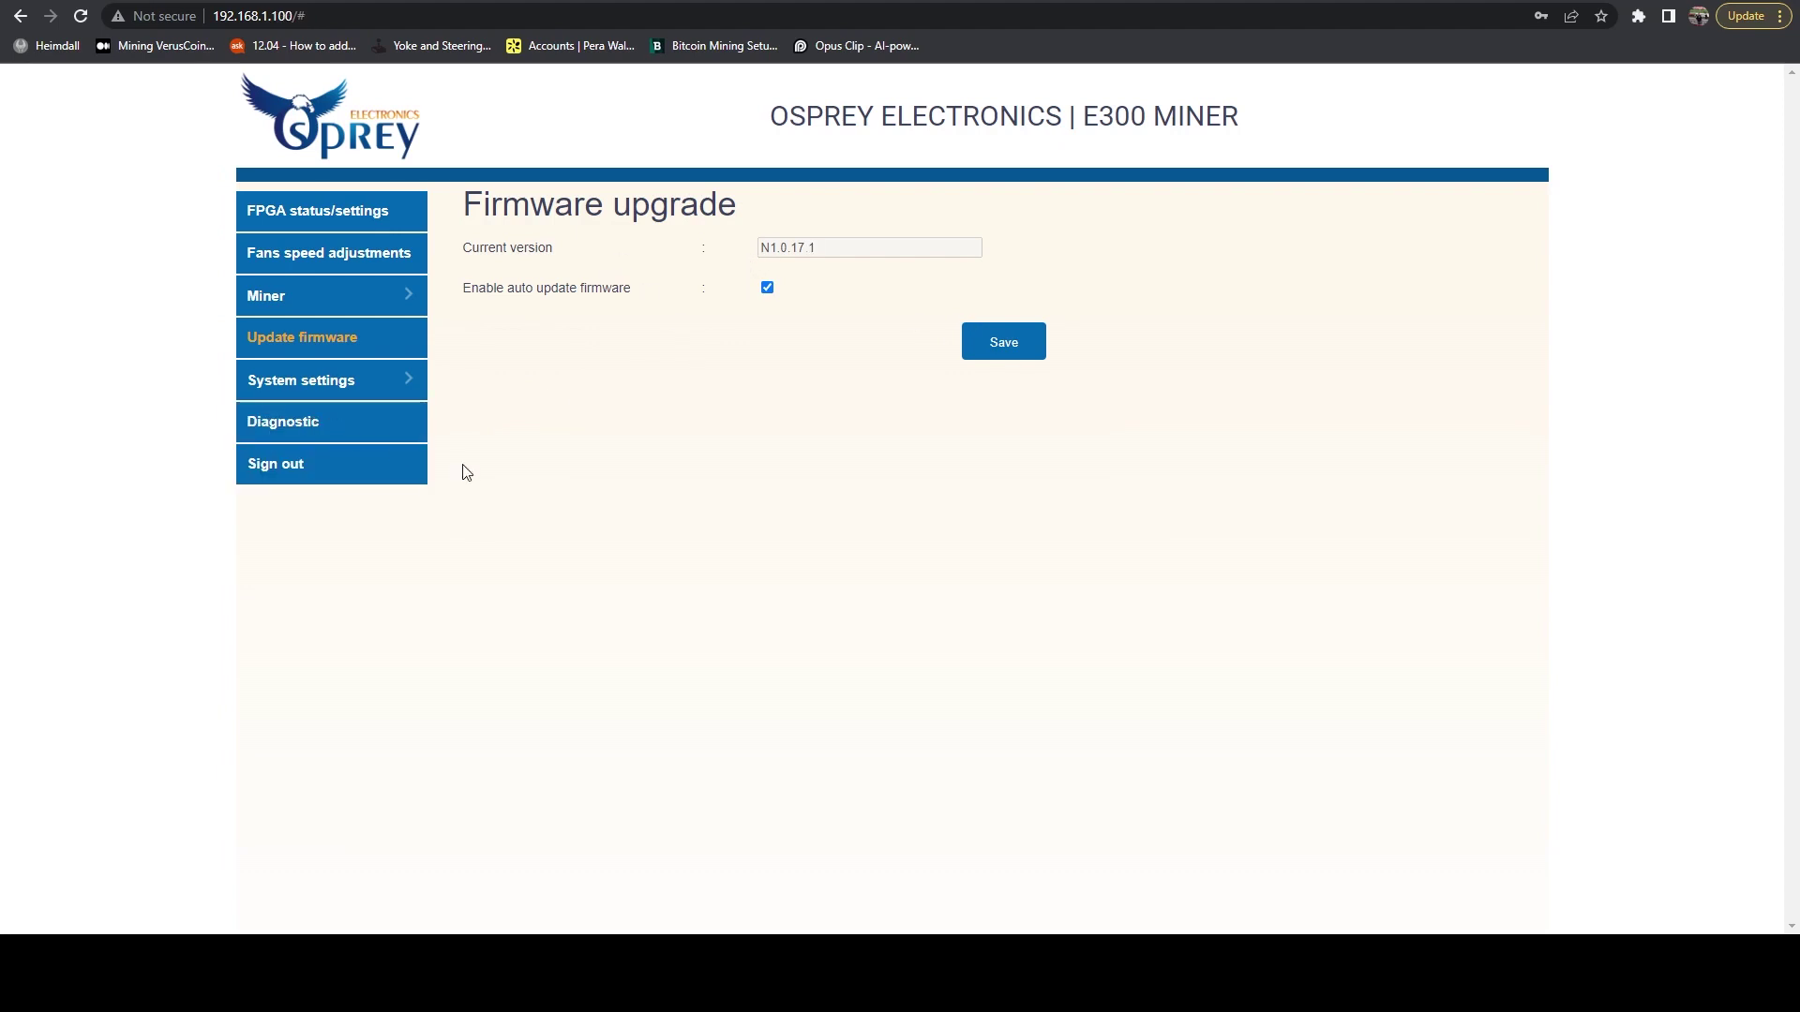
- Check the miner configuration, keeping Kaspa as the mining algorithm
{"action": "left_click", "coordinate": [303, 216]}
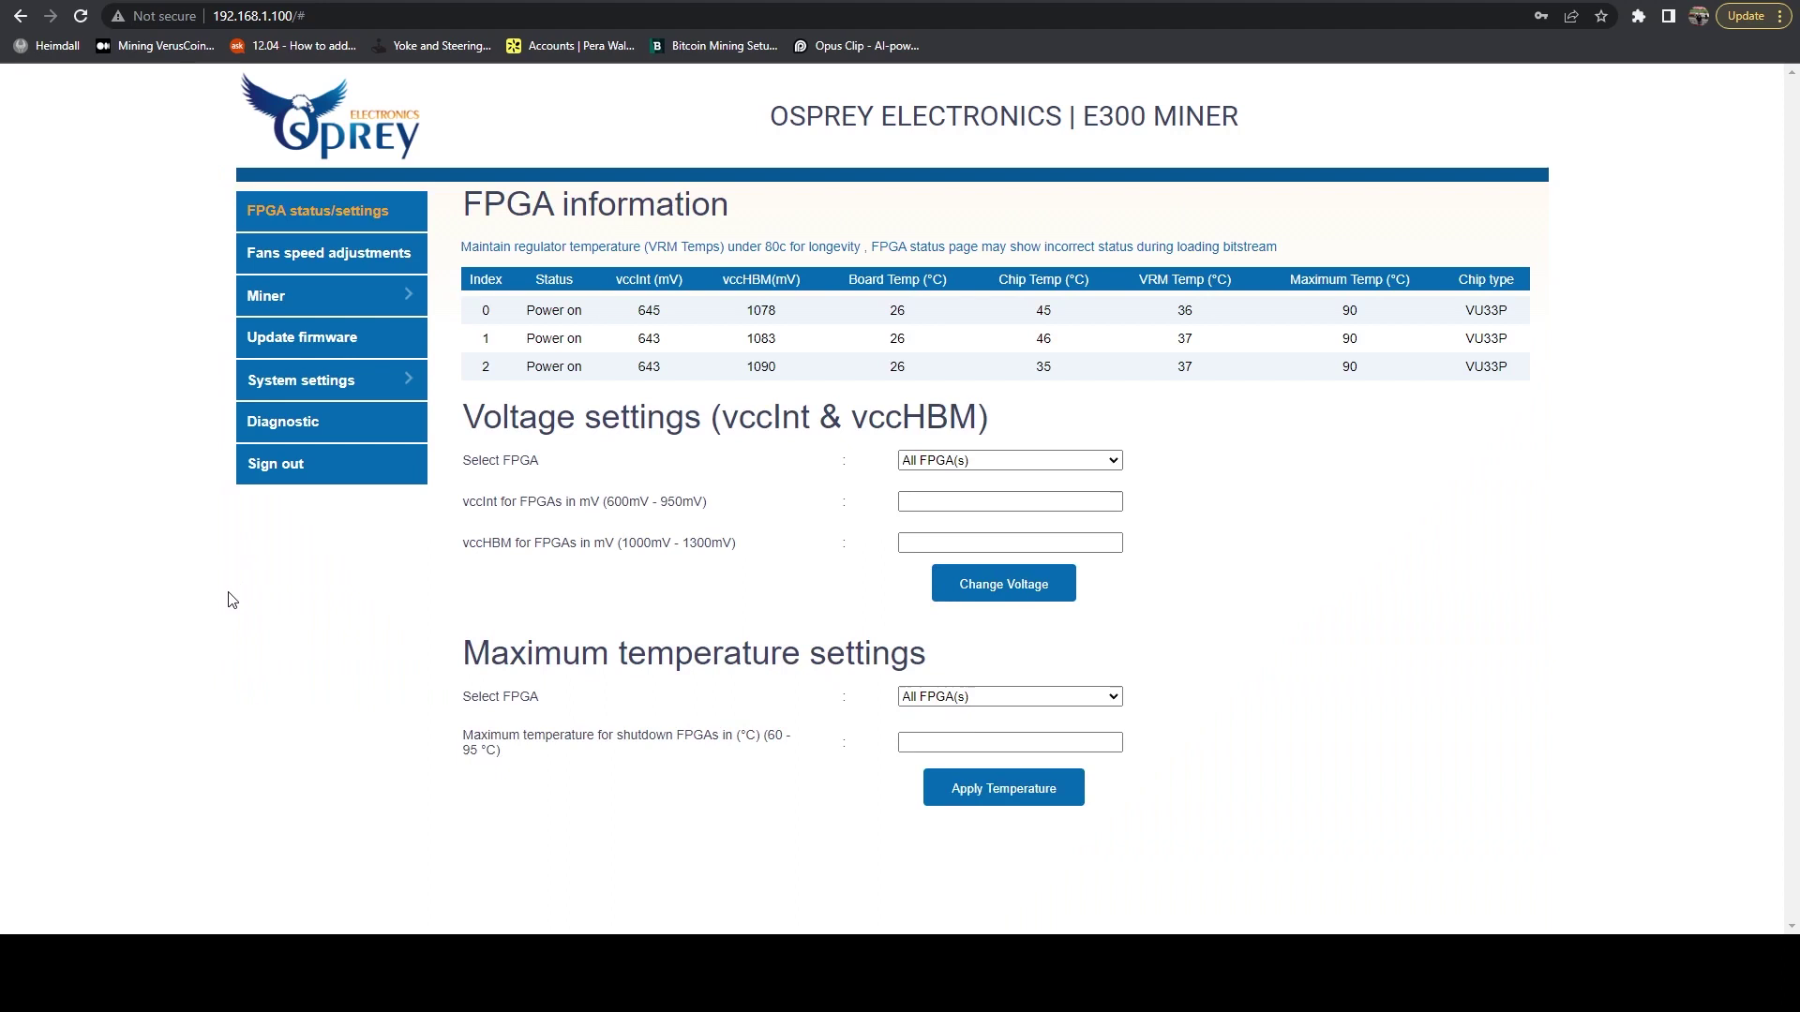
{"action": "left_click", "coordinate": [284, 305]}
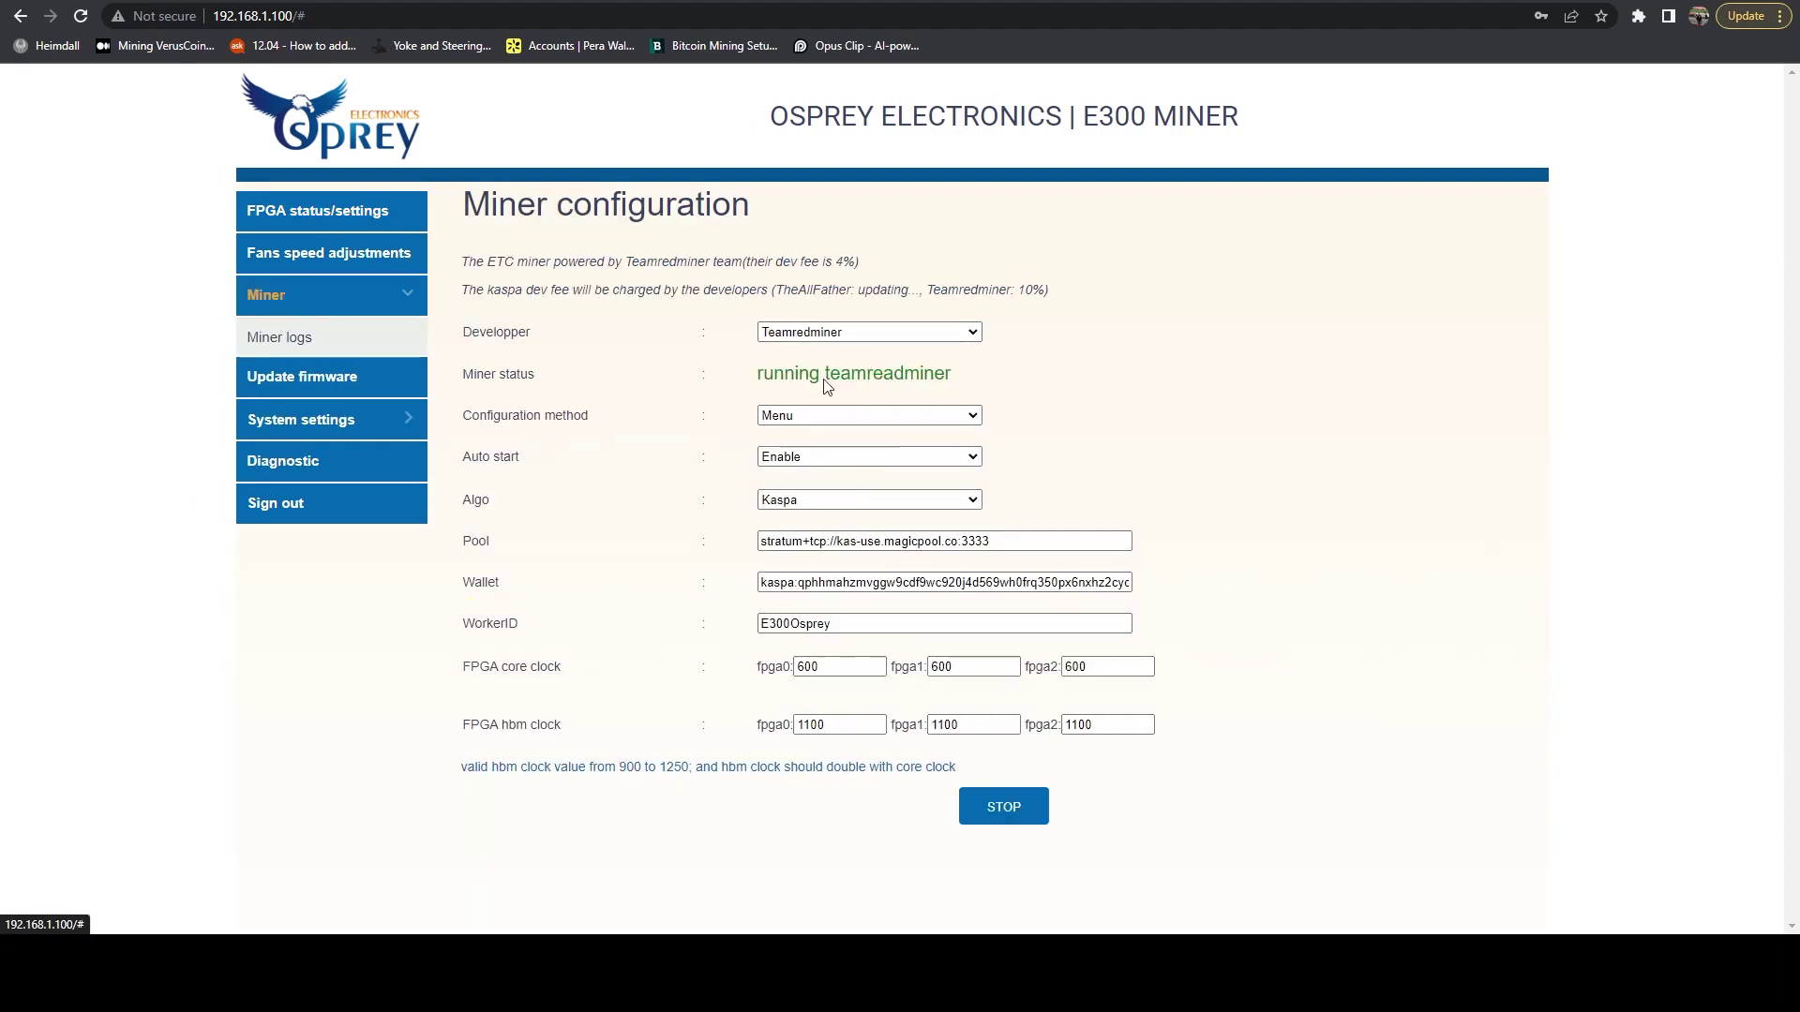
{"action": "left_click", "coordinate": [849, 500]}
{"action": "left_click", "coordinate": [849, 499]}
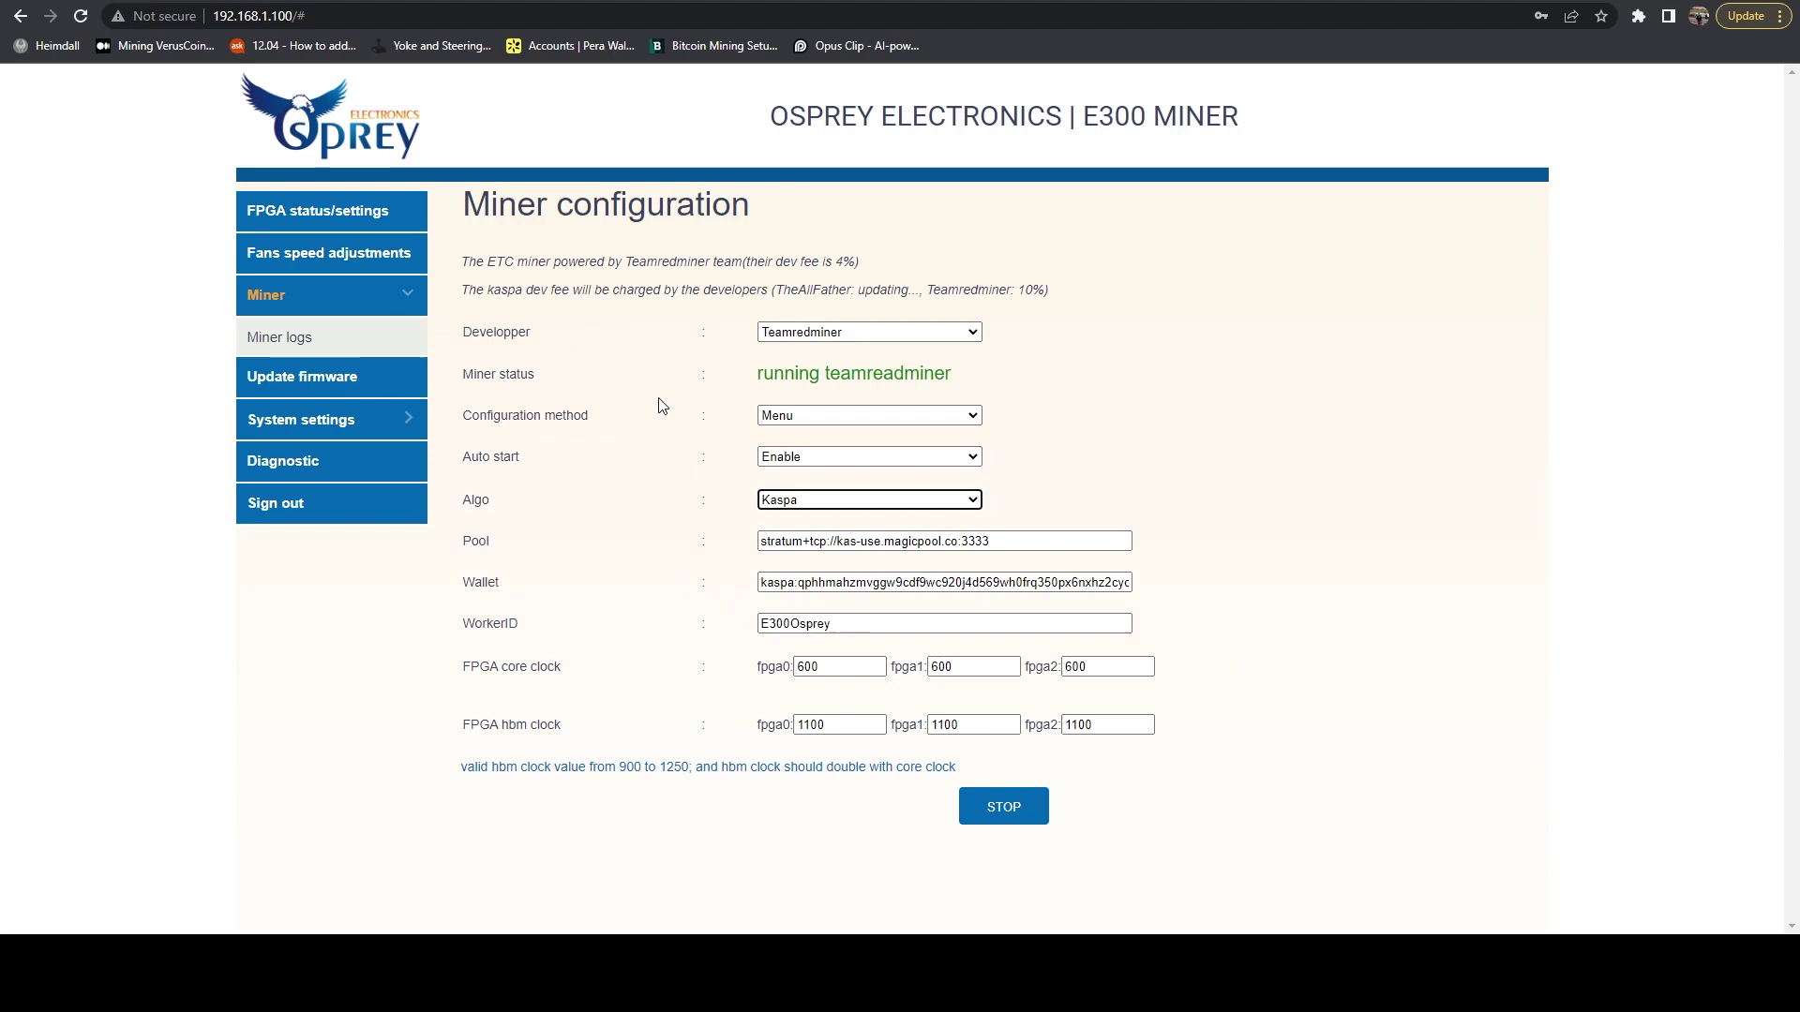
- Refresh the FPGA temperature readings and reload the FPGA status page
{"action": "left_click", "coordinate": [362, 210]}
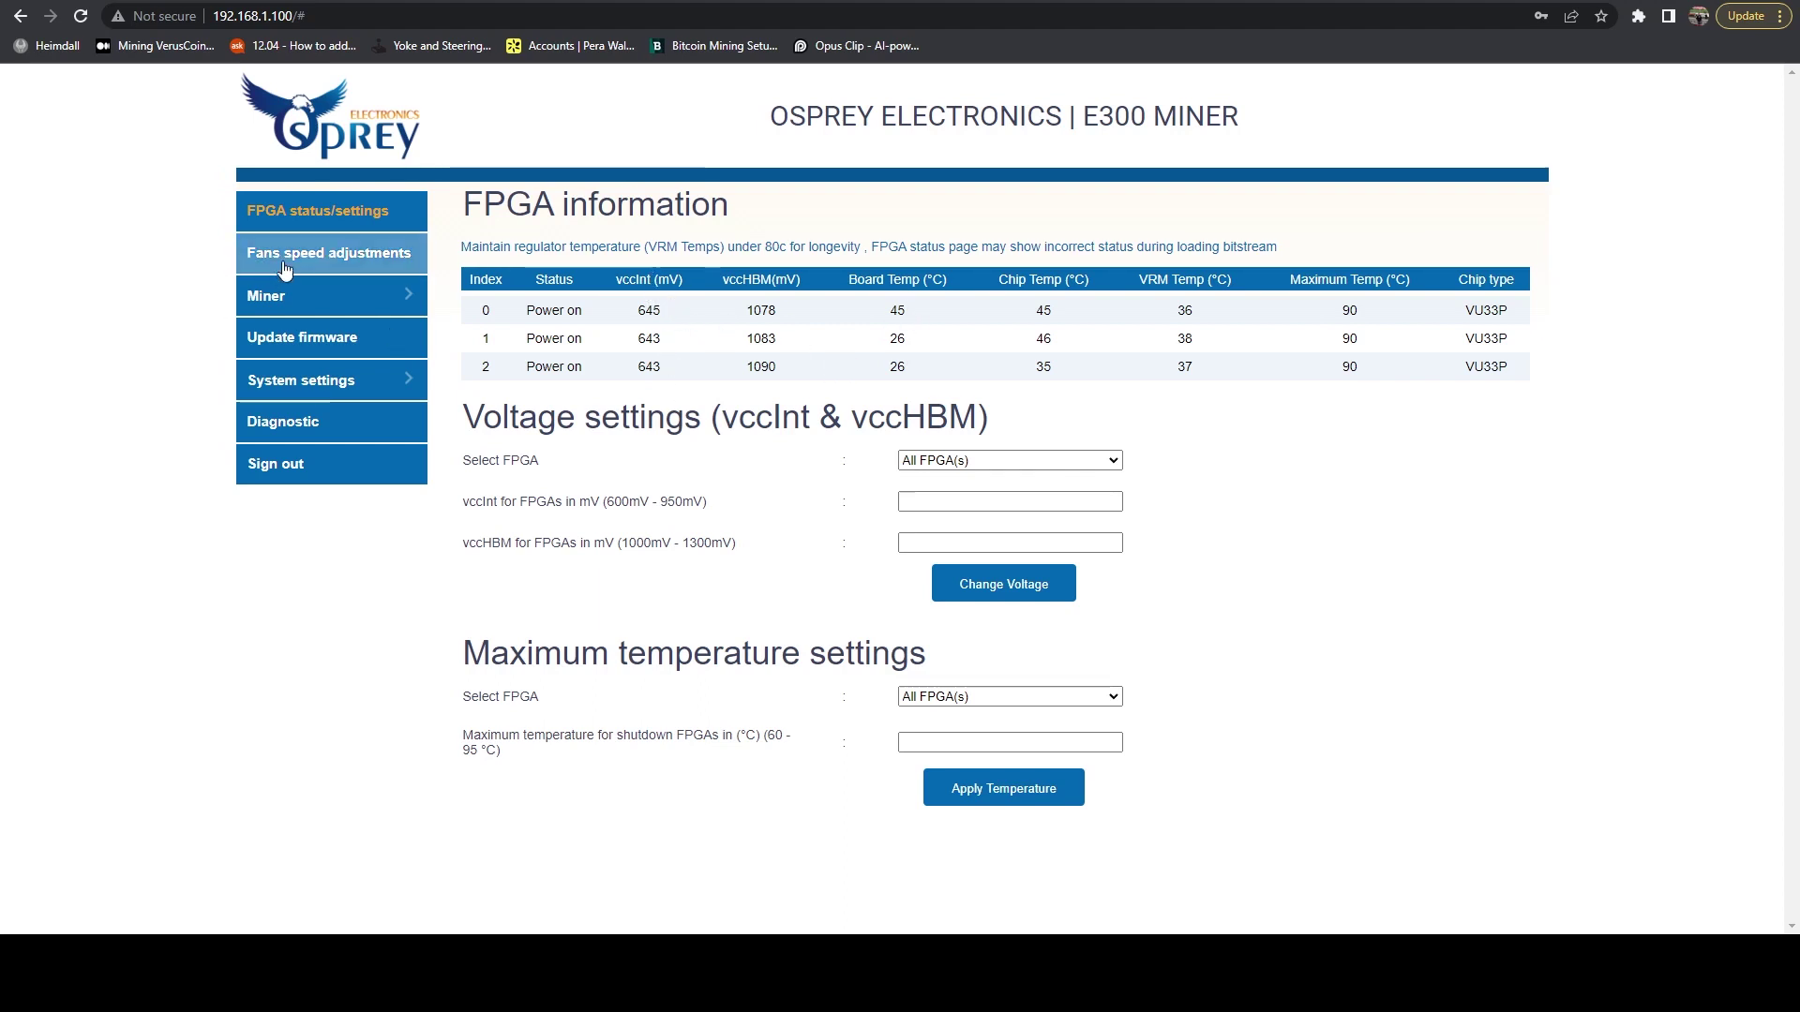
{"action": "left_click", "coordinate": [306, 223]}
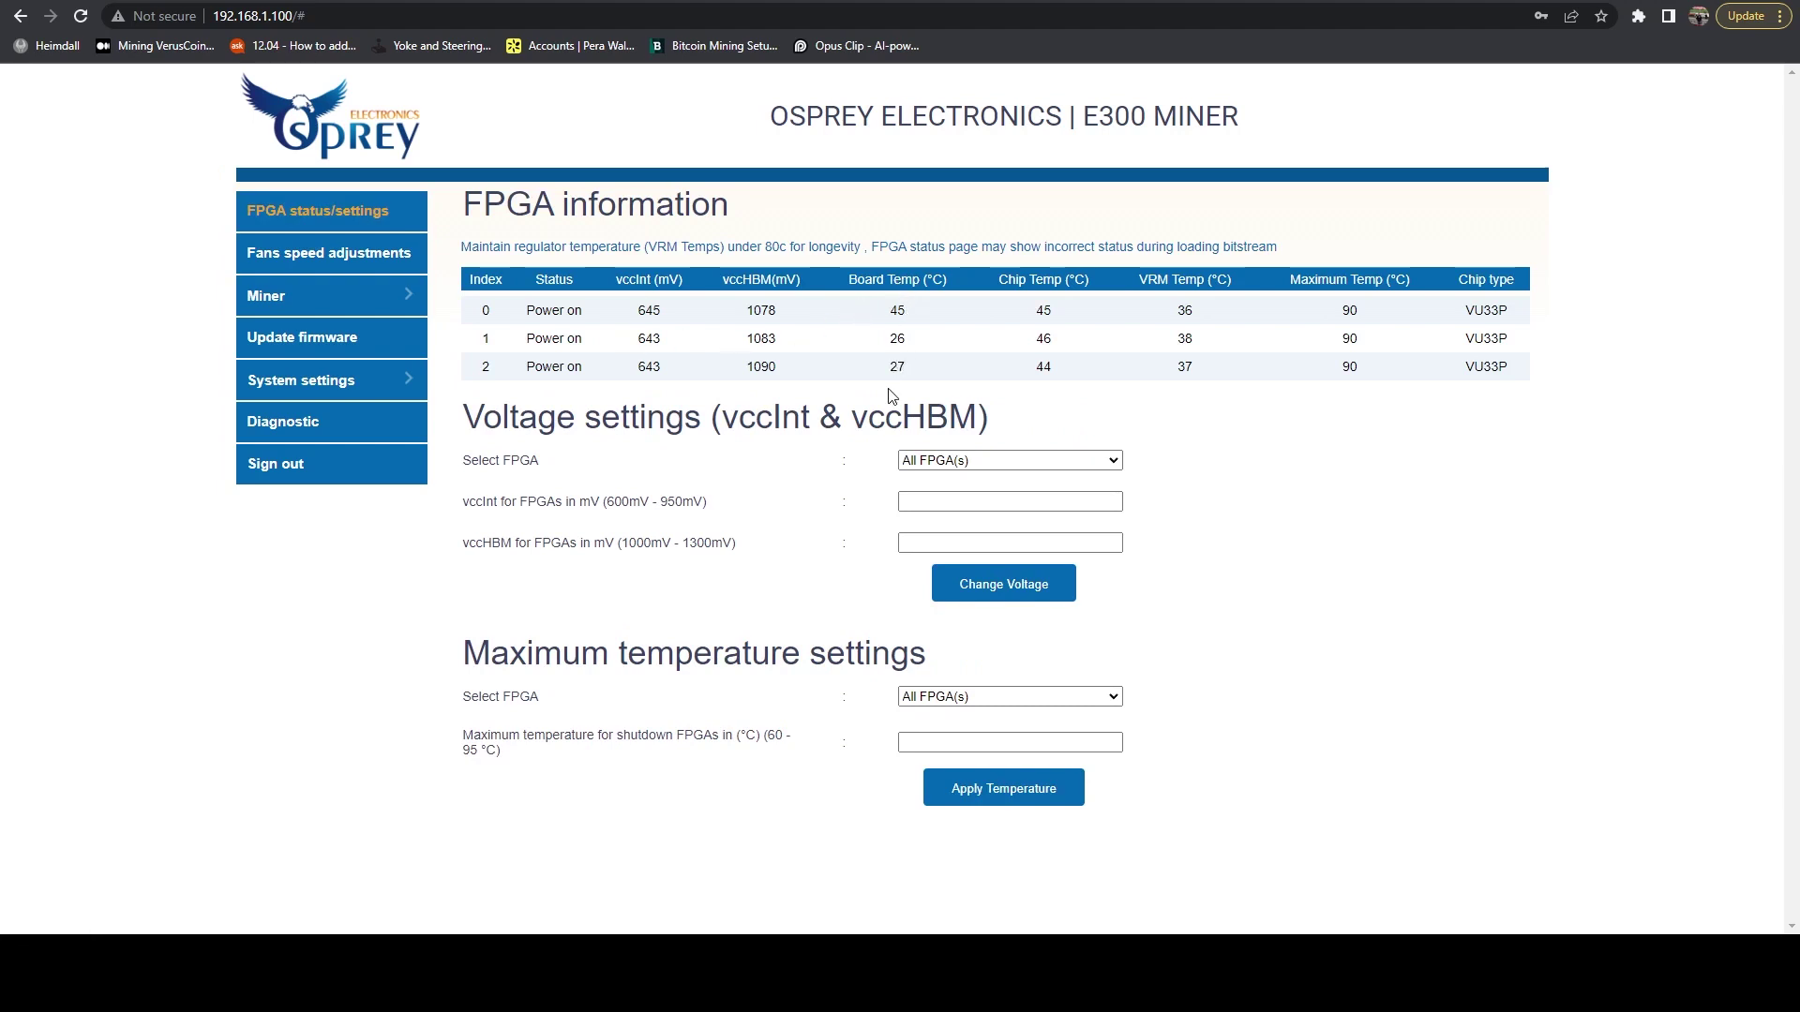
{"action": "left_click", "coordinate": [314, 300]}
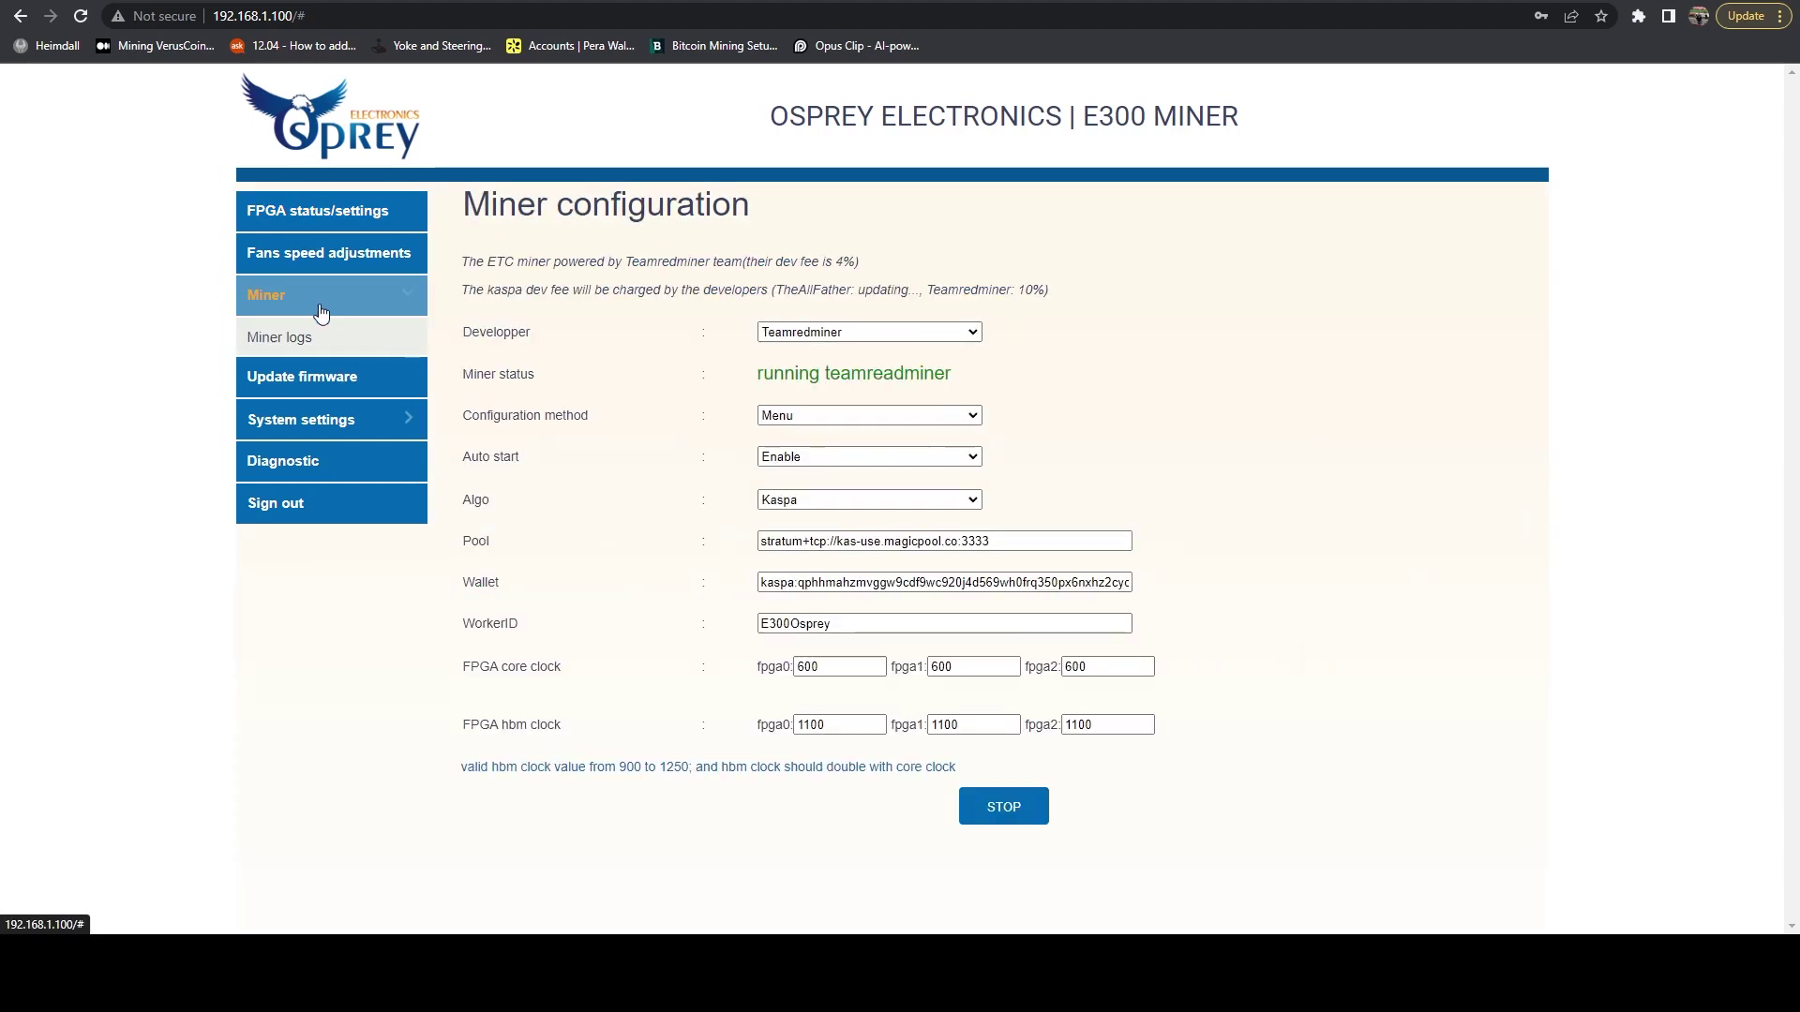
{"action": "left_click", "coordinate": [298, 221]}
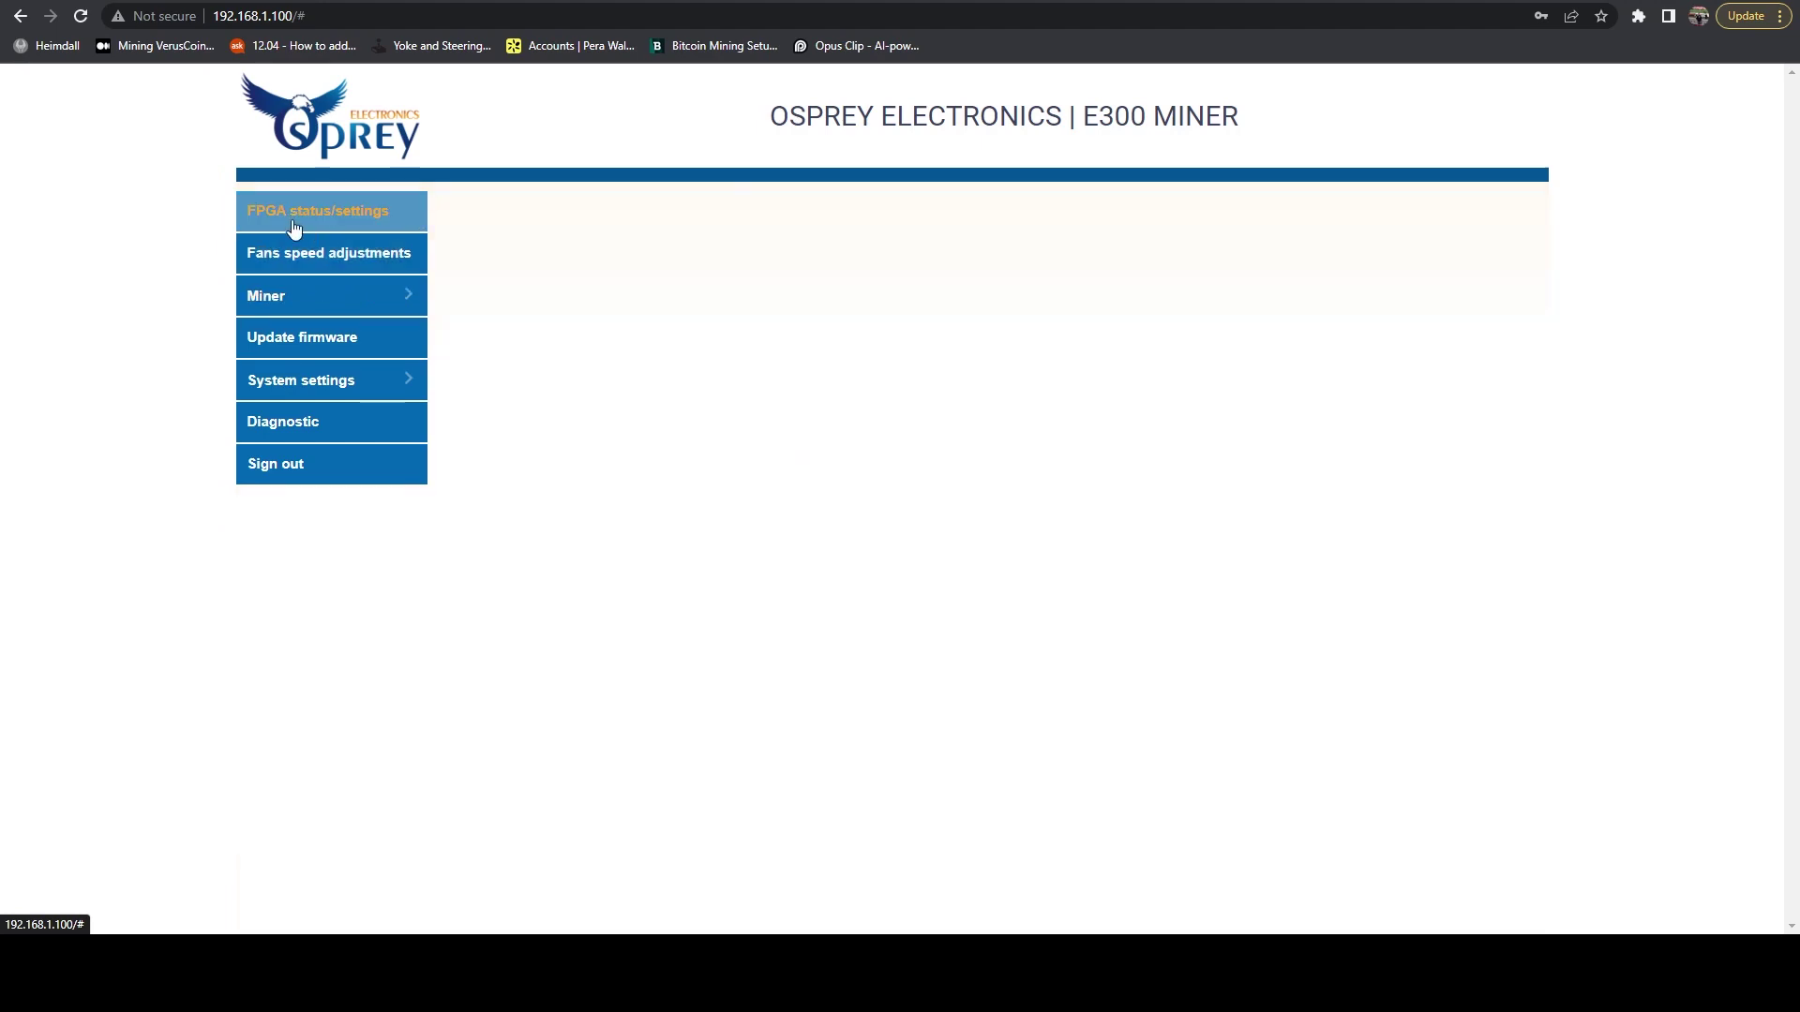
- Stop and restart the Kaspa miner, acknowledging both ApplyConfig Done alerts
{"action": "left_click", "coordinate": [319, 300]}
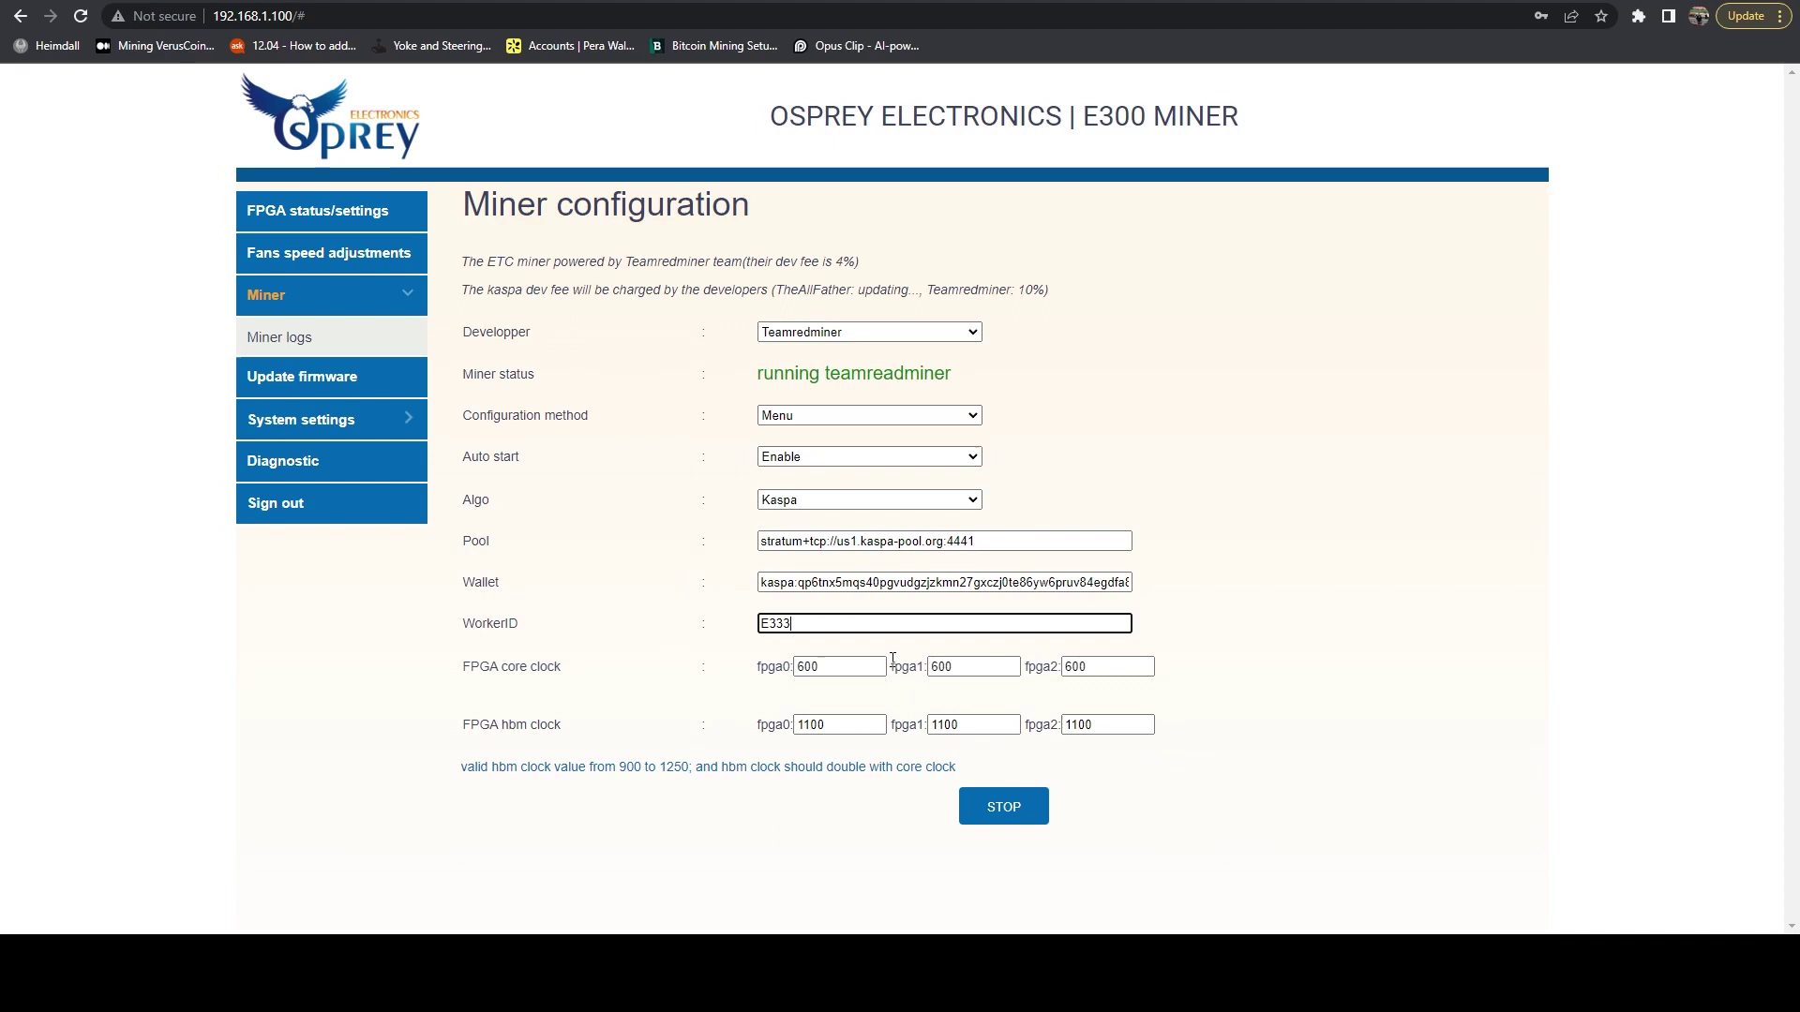
{"action": "left_click", "coordinate": [997, 816]}
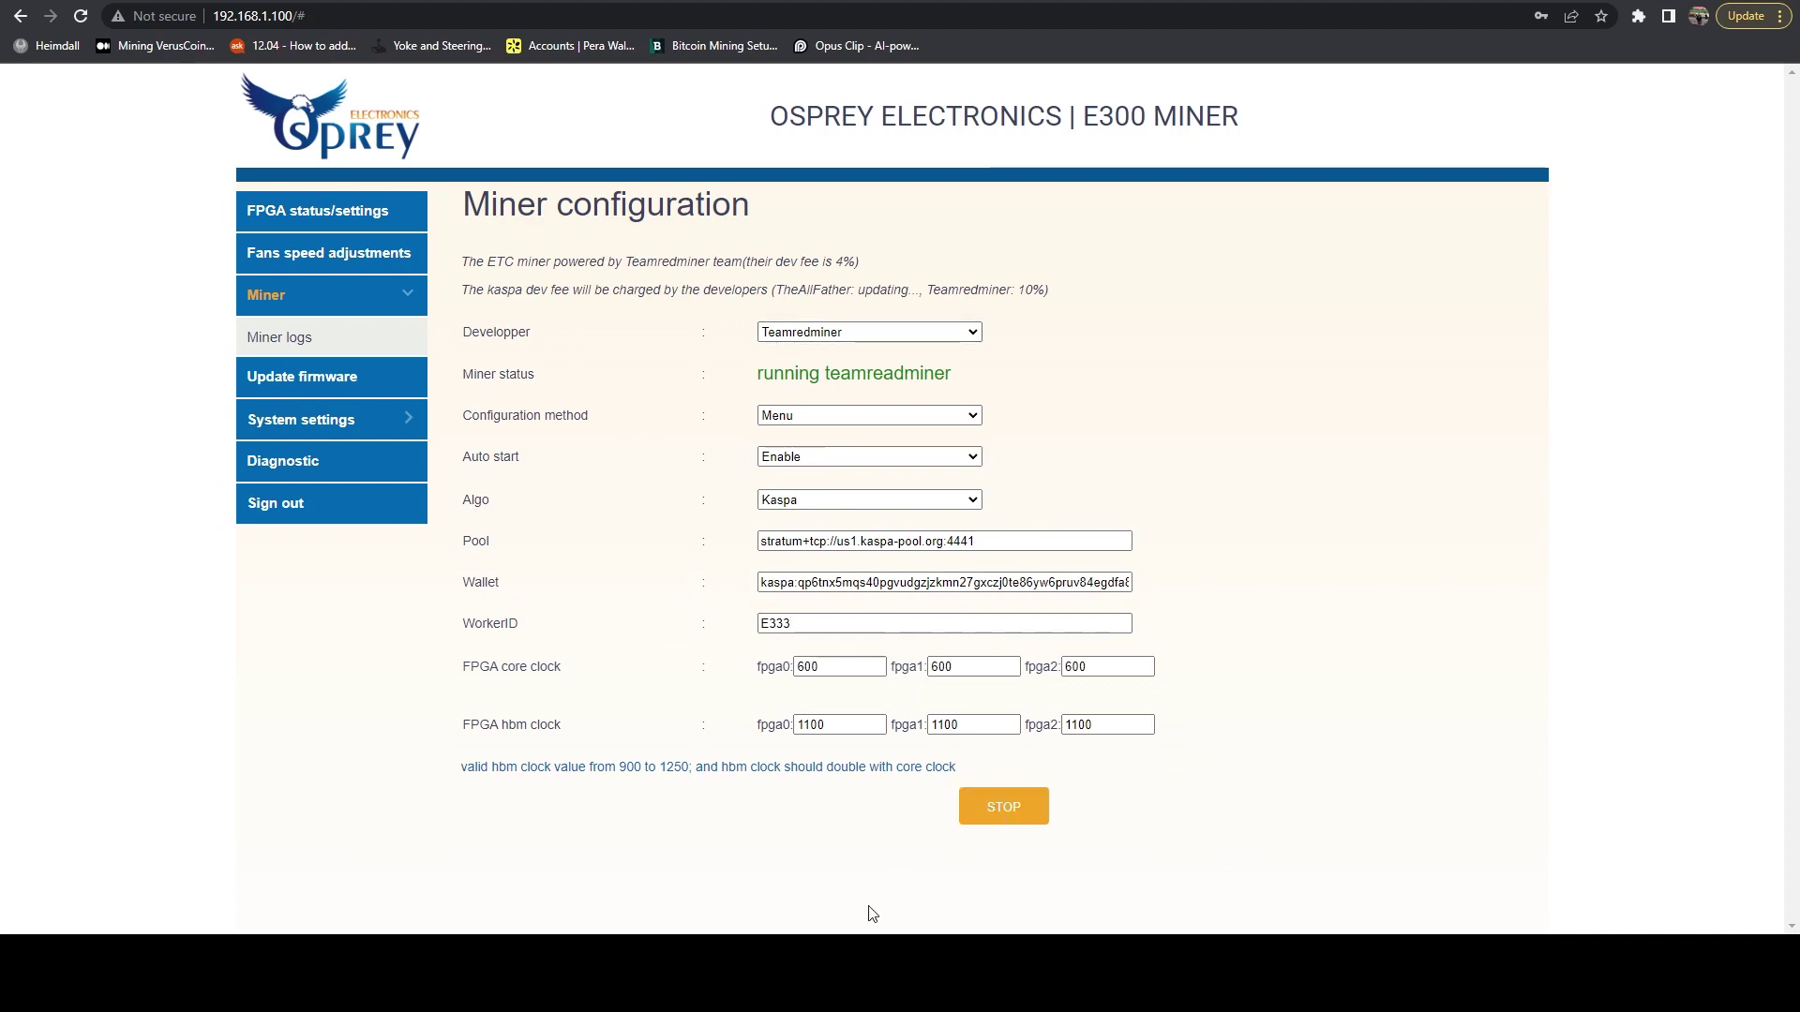
{"action": "left_click", "coordinate": [1071, 130]}
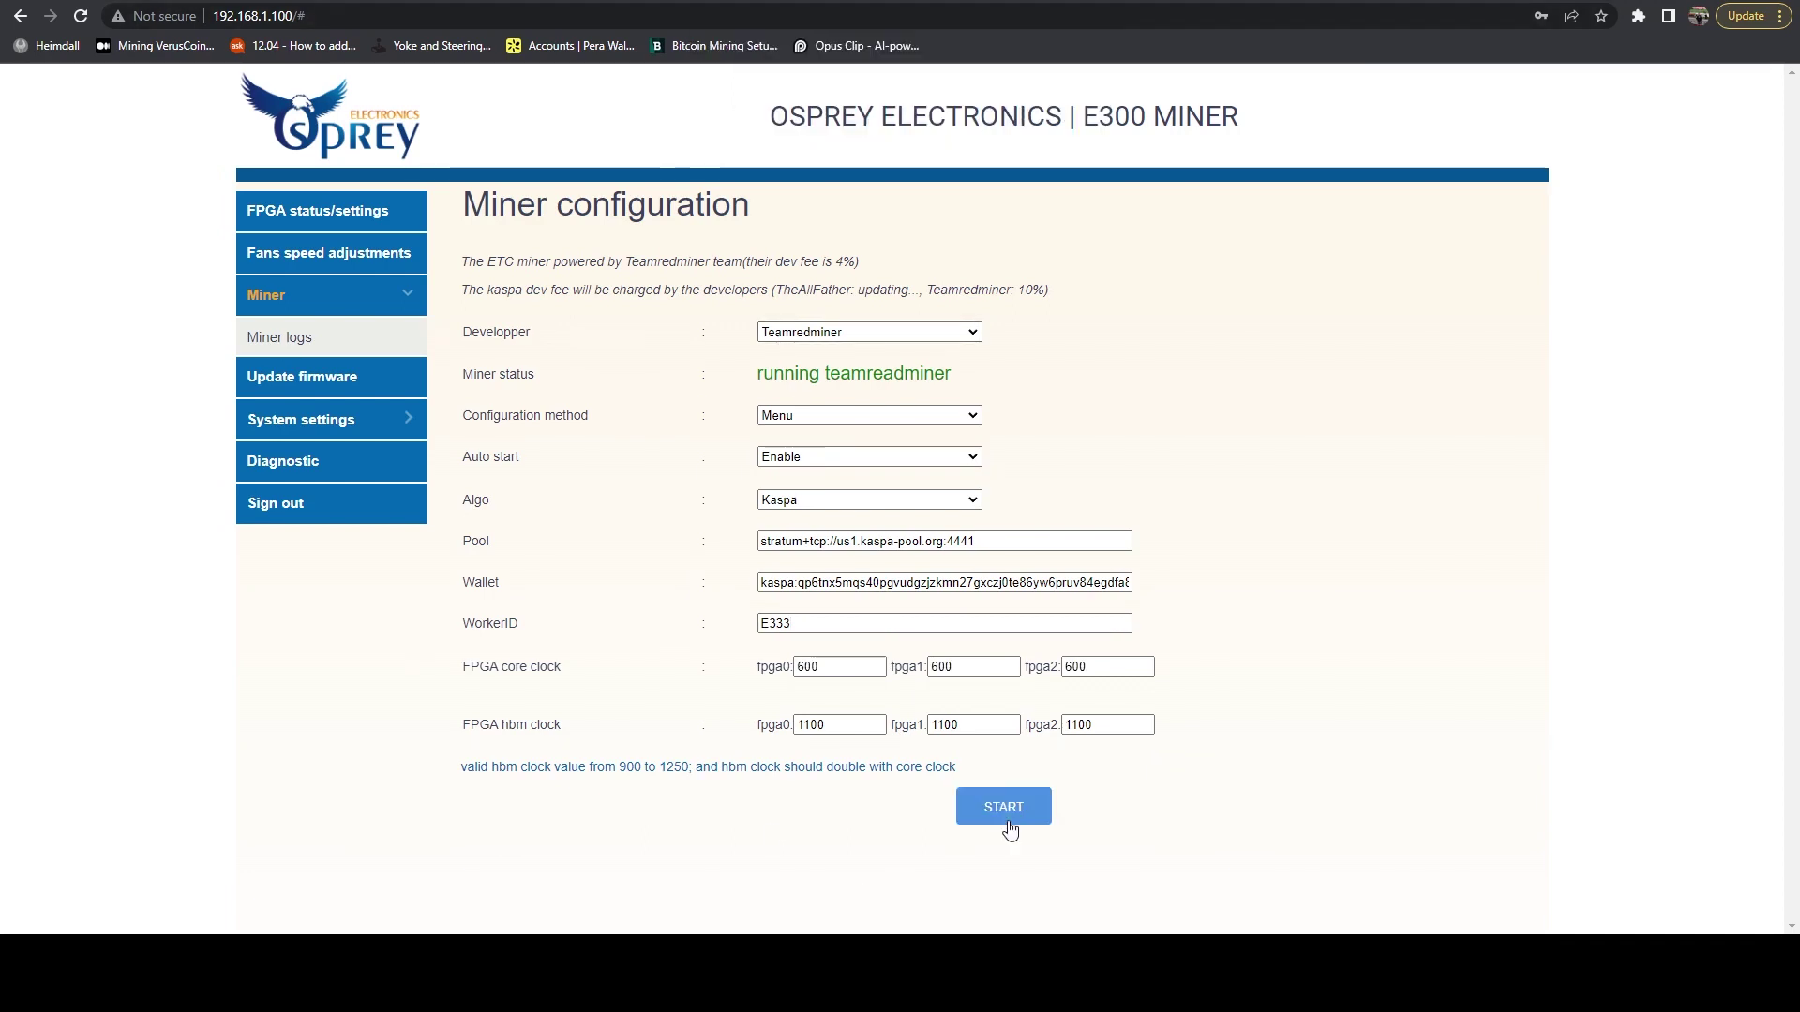
{"action": "left_click", "coordinate": [1002, 818]}
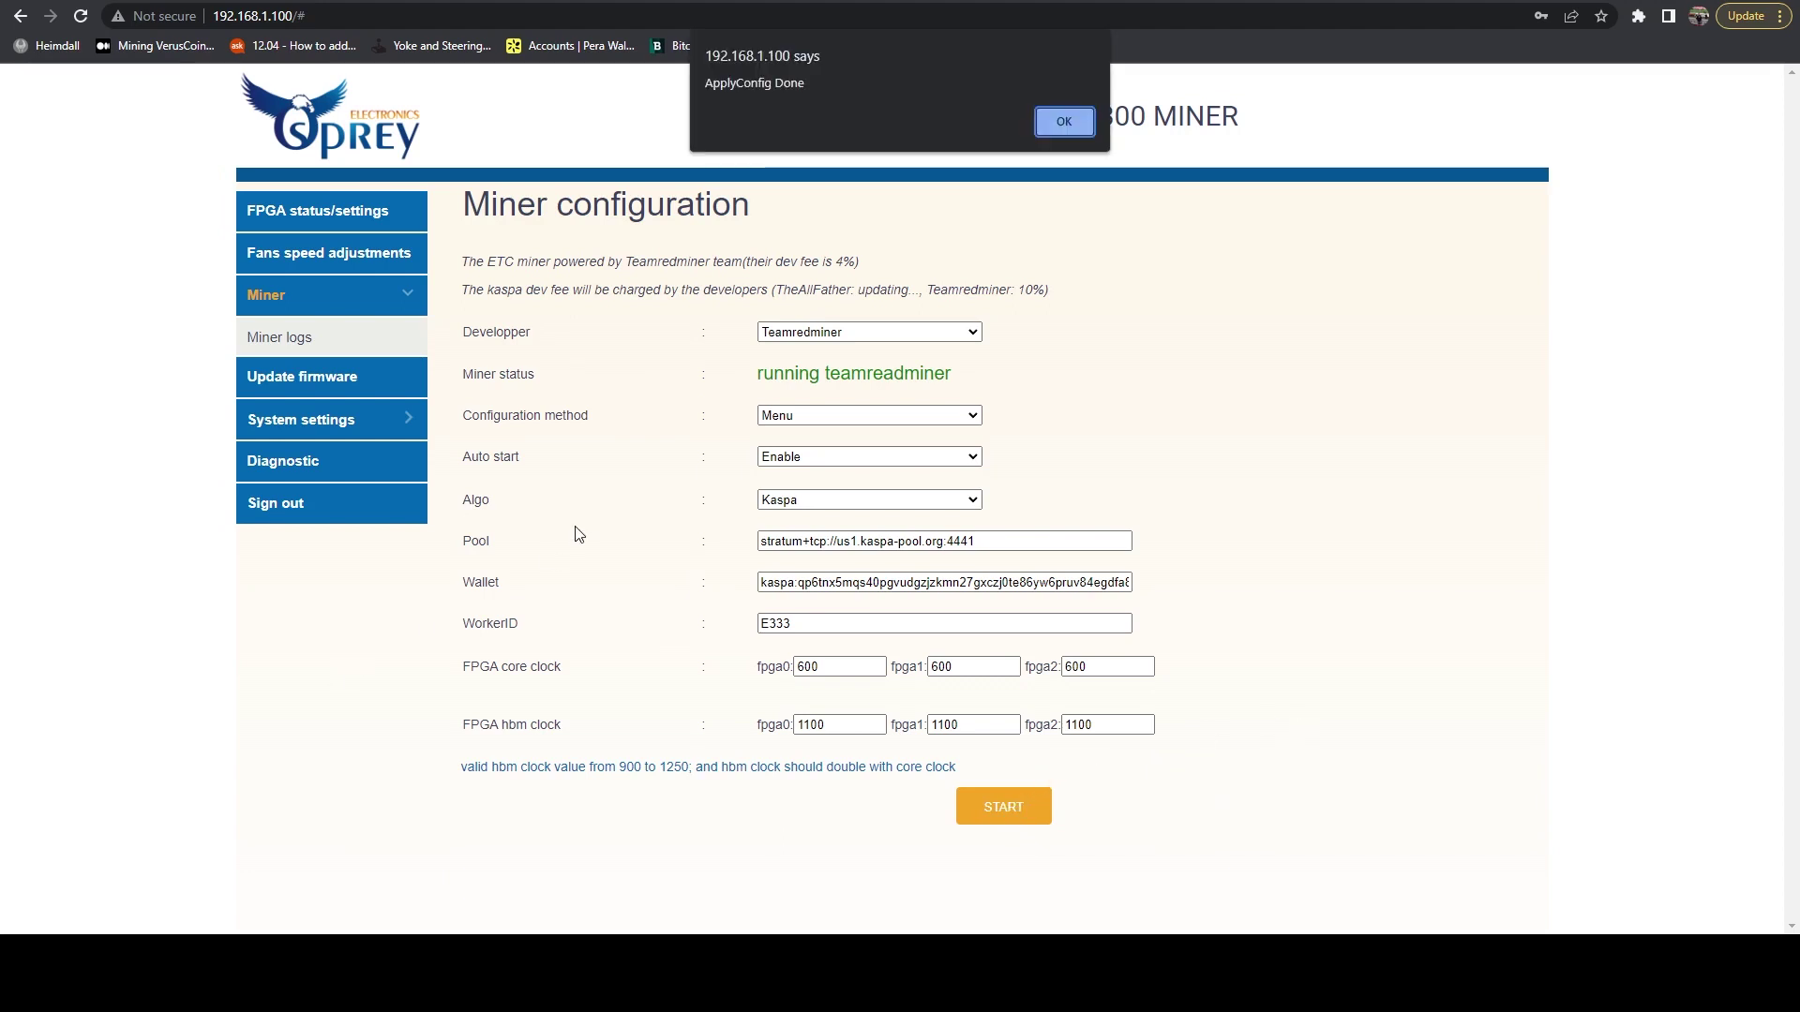
{"action": "left_click", "coordinate": [1069, 124]}
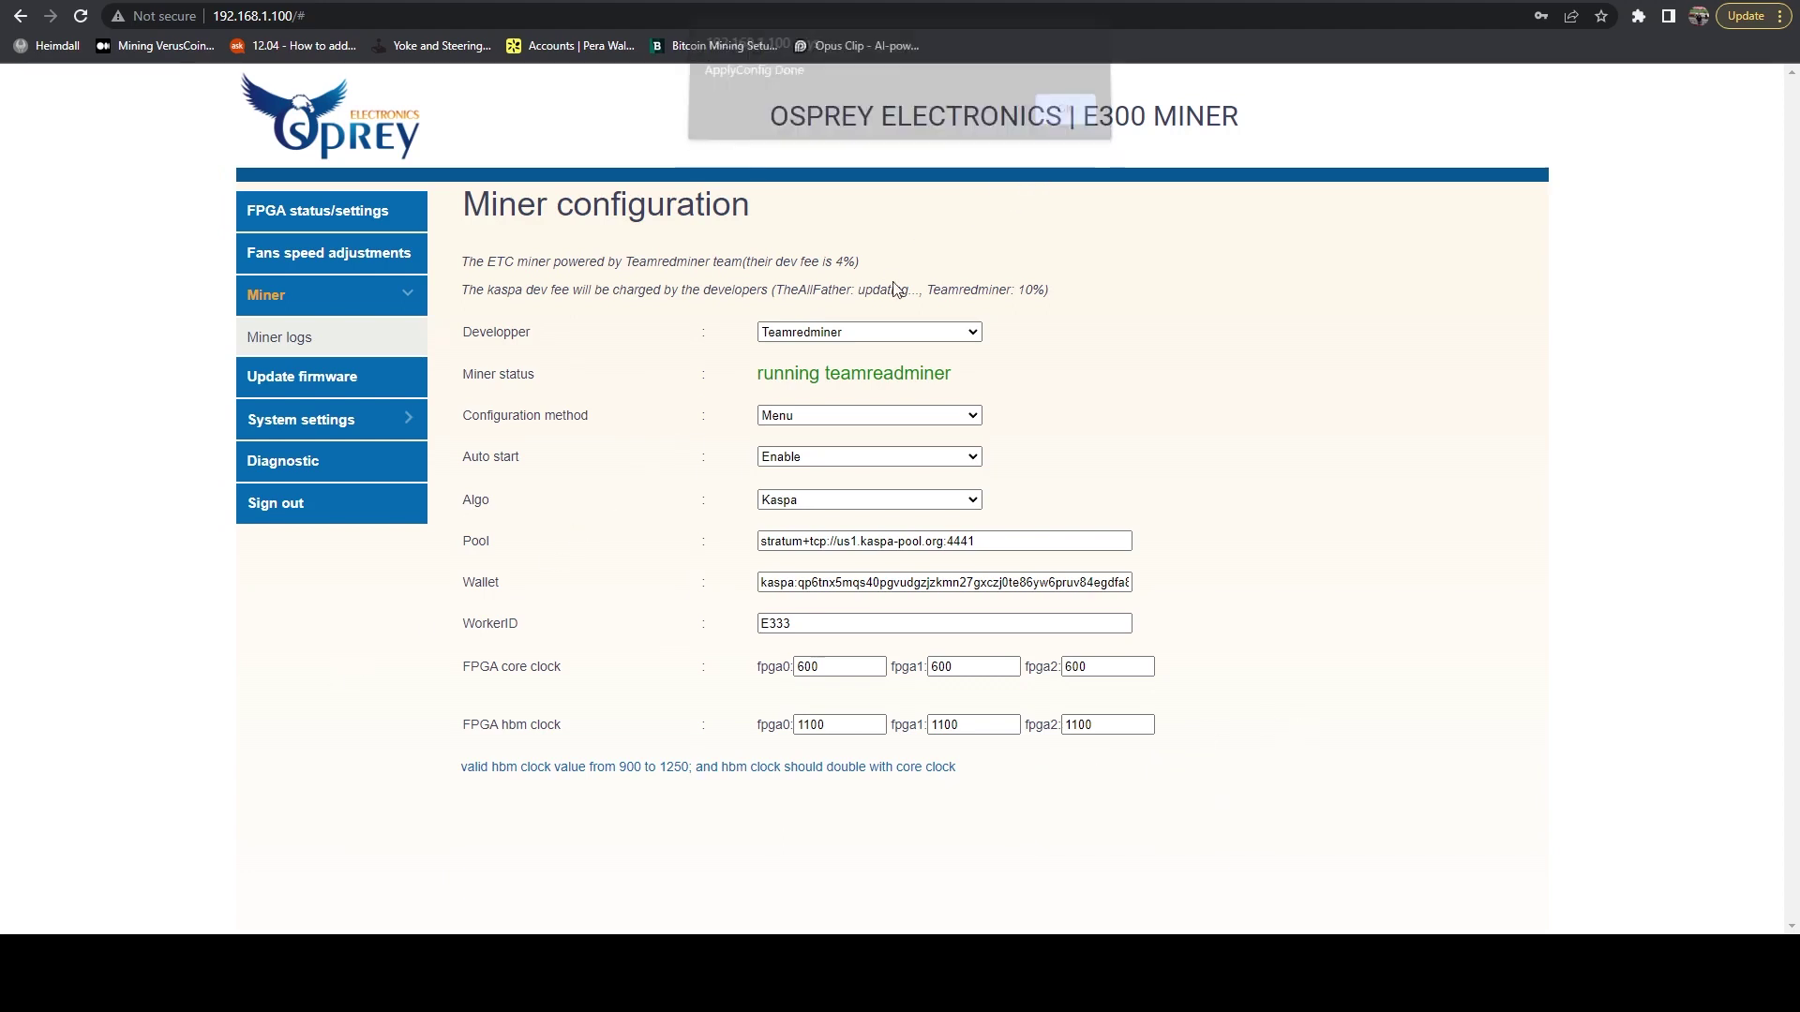
- Visit the Diagnostic ping tool, then Network settings showing dhcp and hostname arm
{"action": "left_click", "coordinate": [278, 463]}
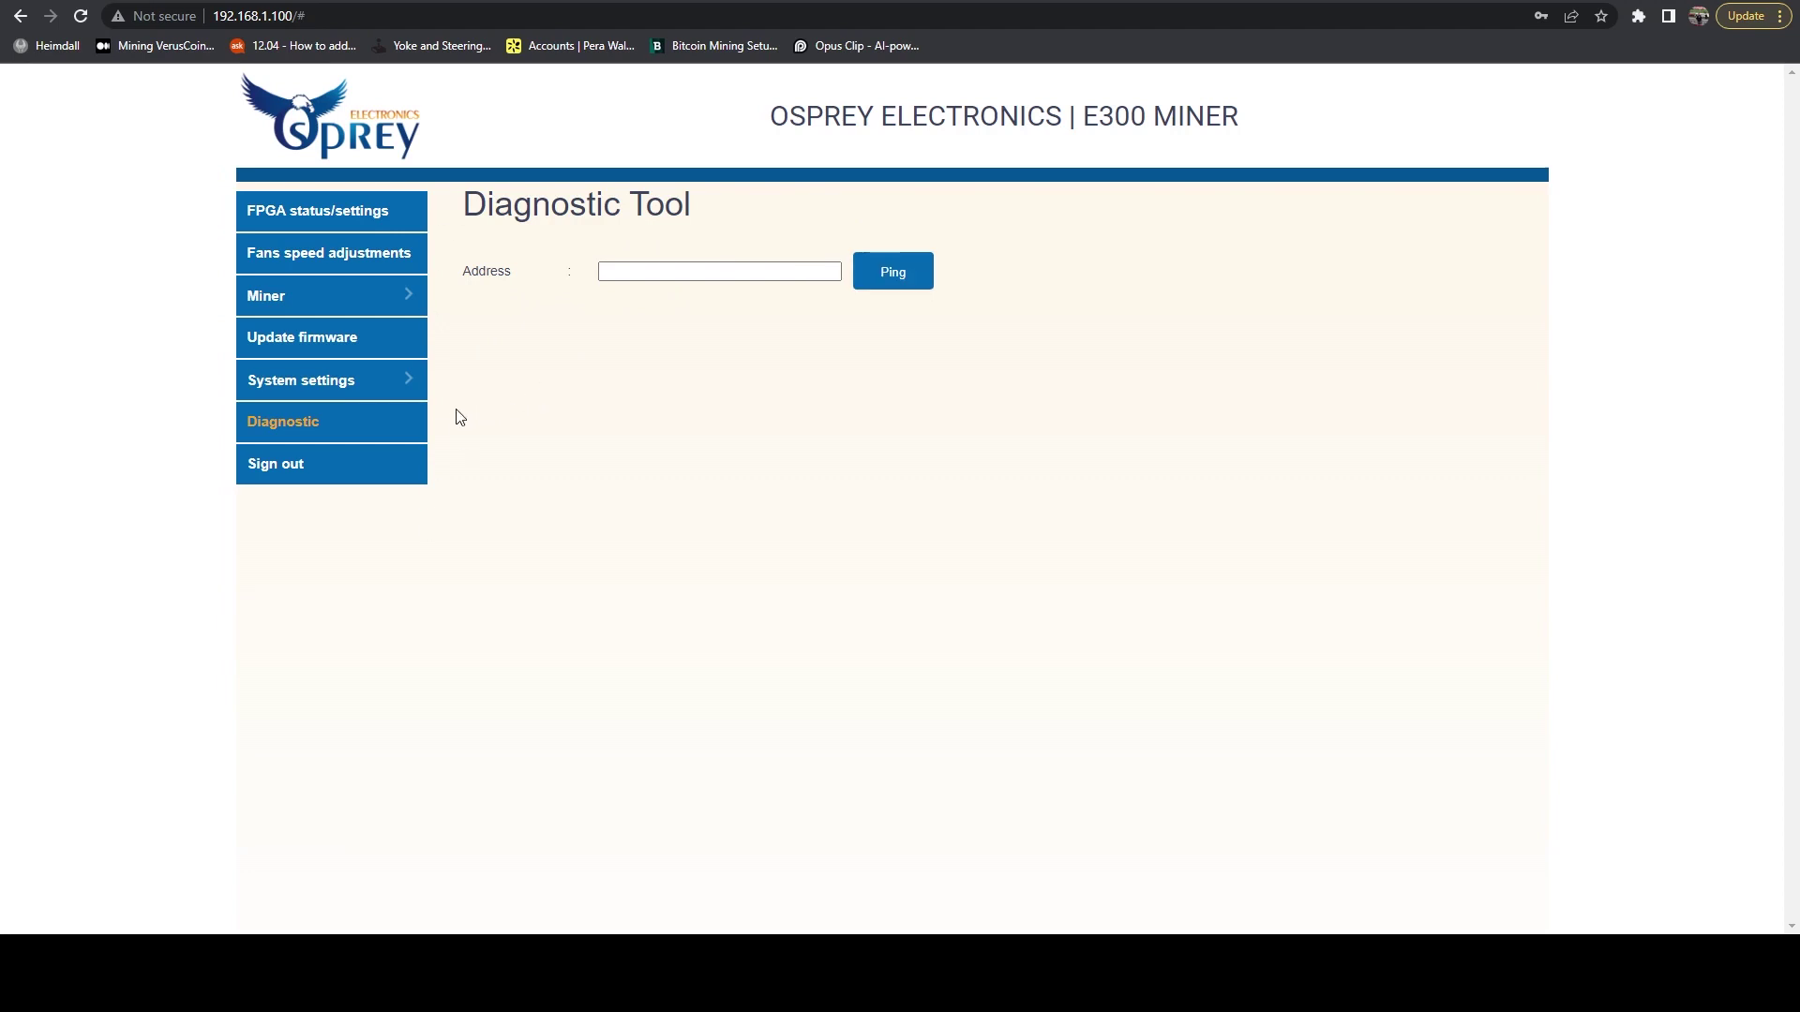
{"action": "left_click", "coordinate": [357, 385]}
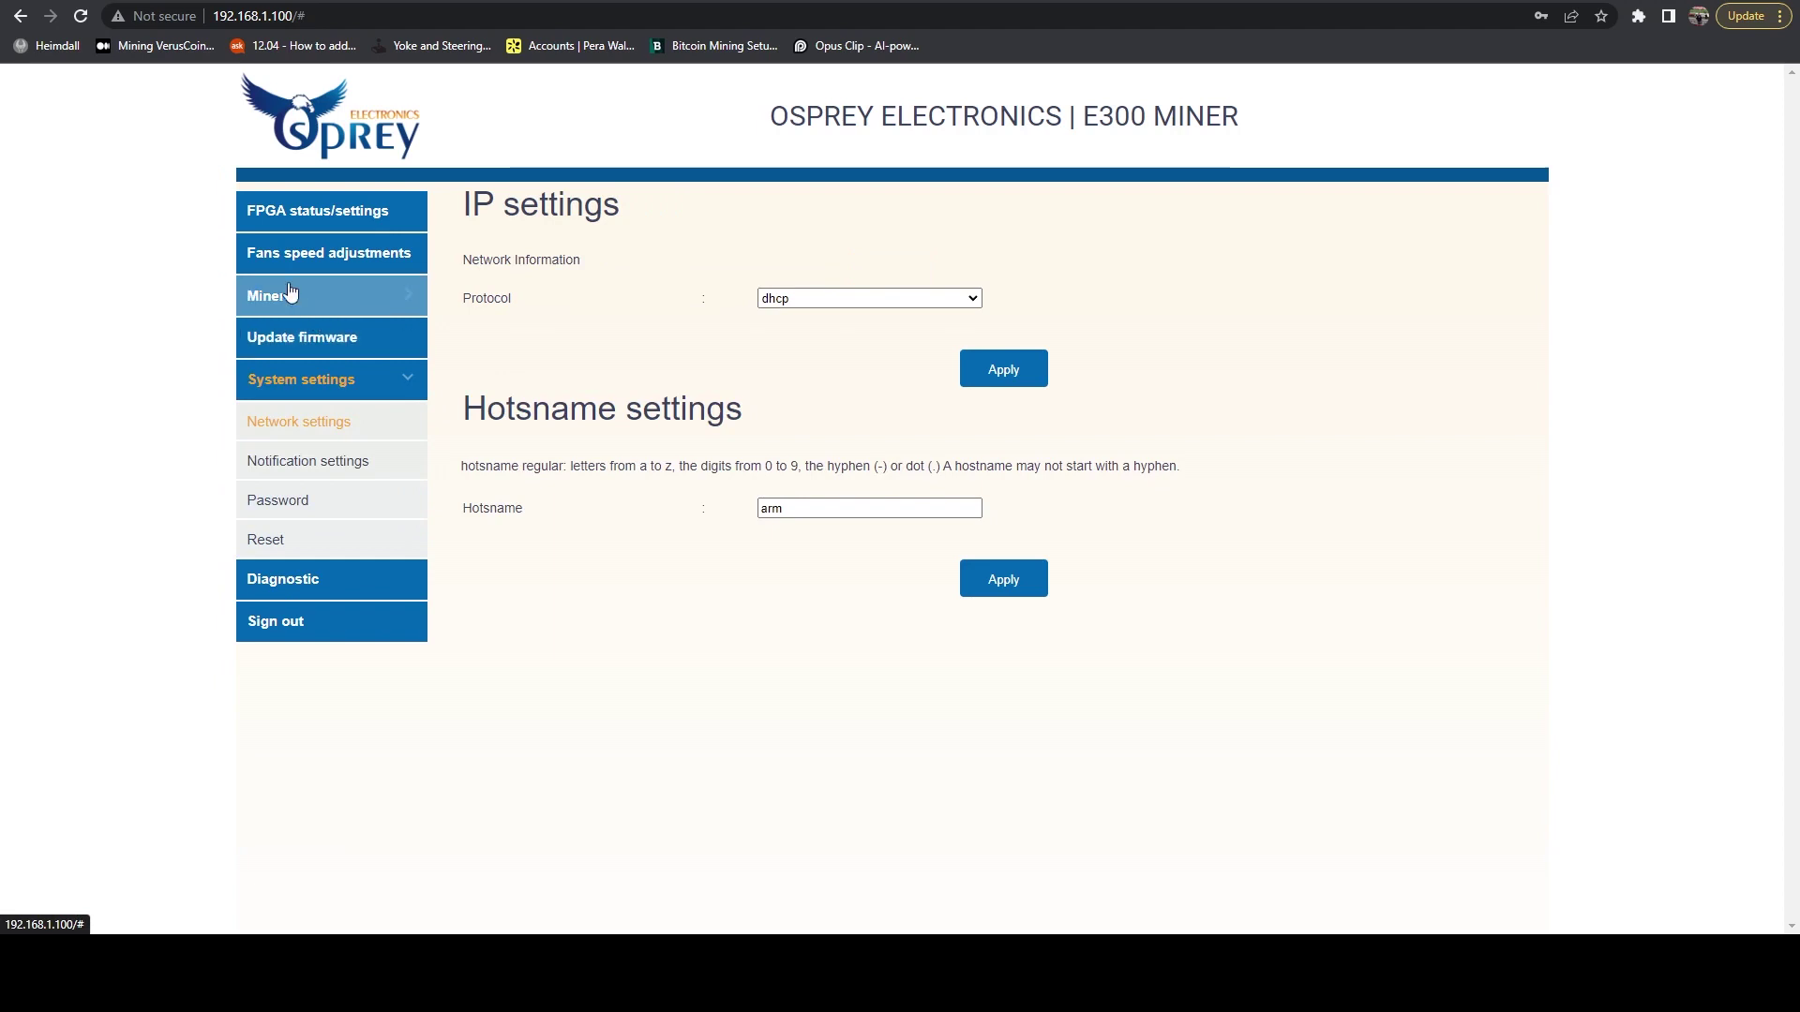
- Check the three FPGAs' temperatures and bring up the Miner logs
{"action": "left_click", "coordinate": [347, 215]}
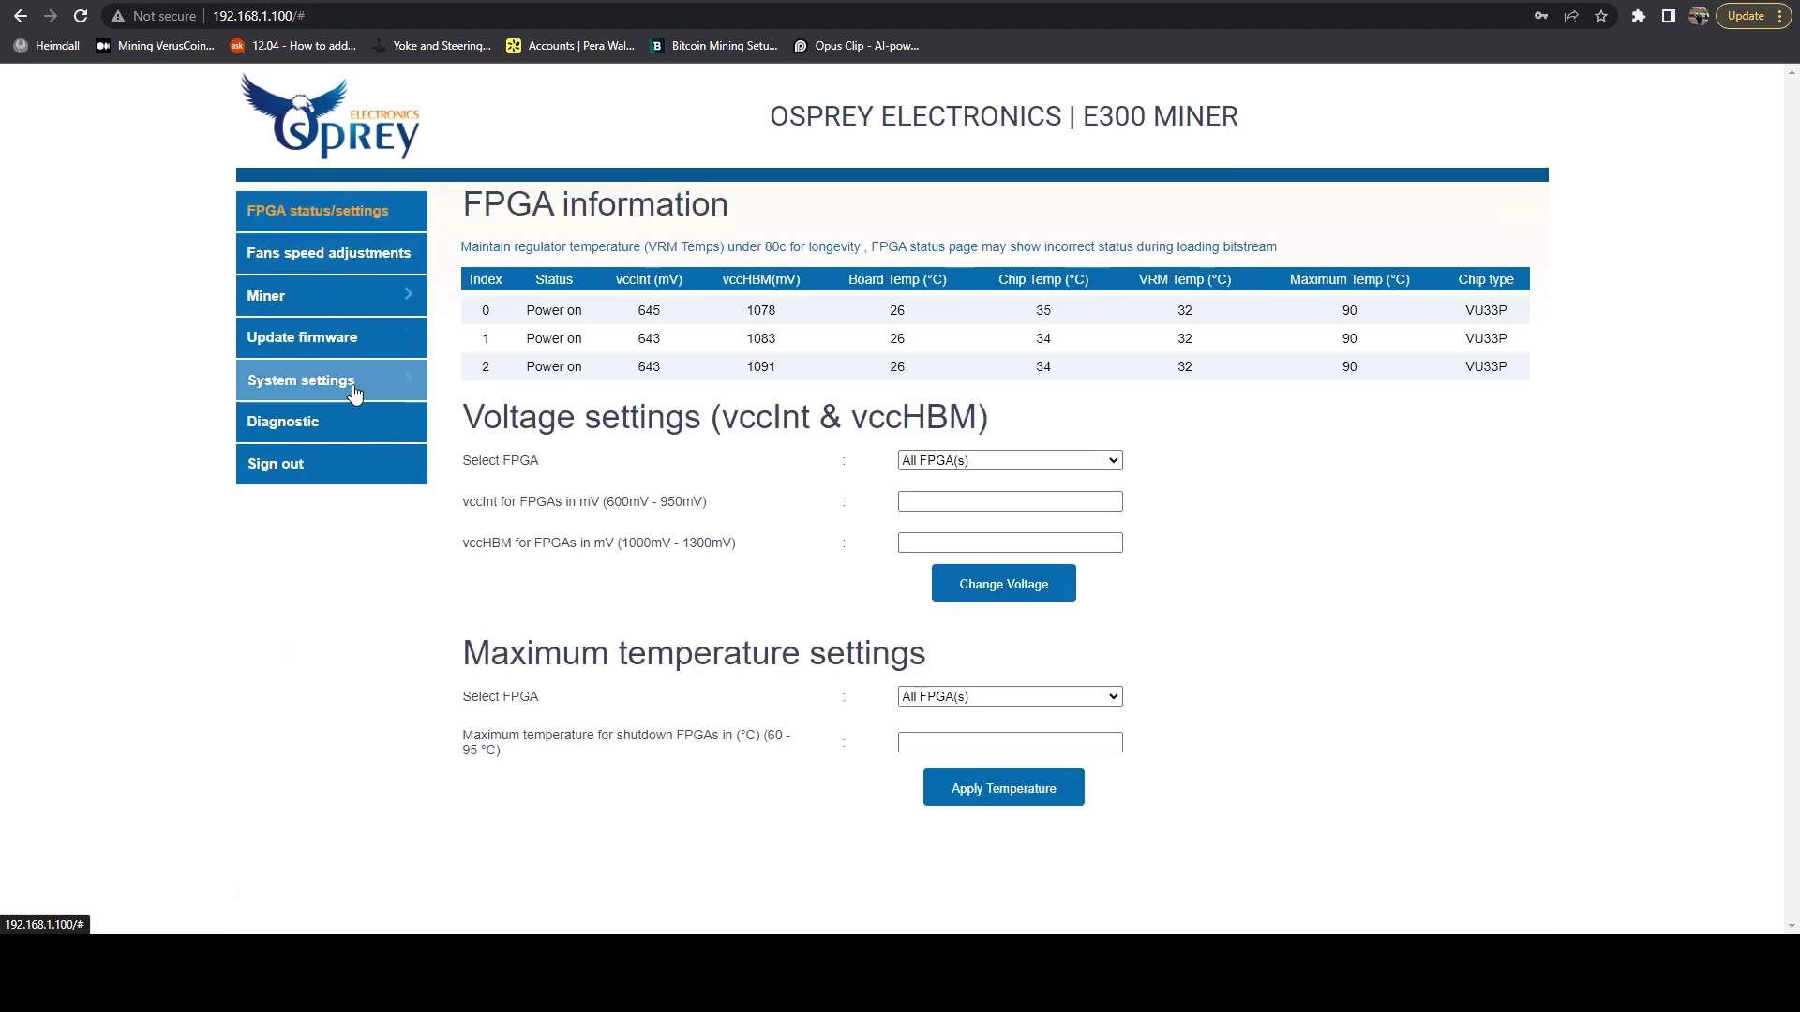
{"action": "left_click", "coordinate": [300, 296]}
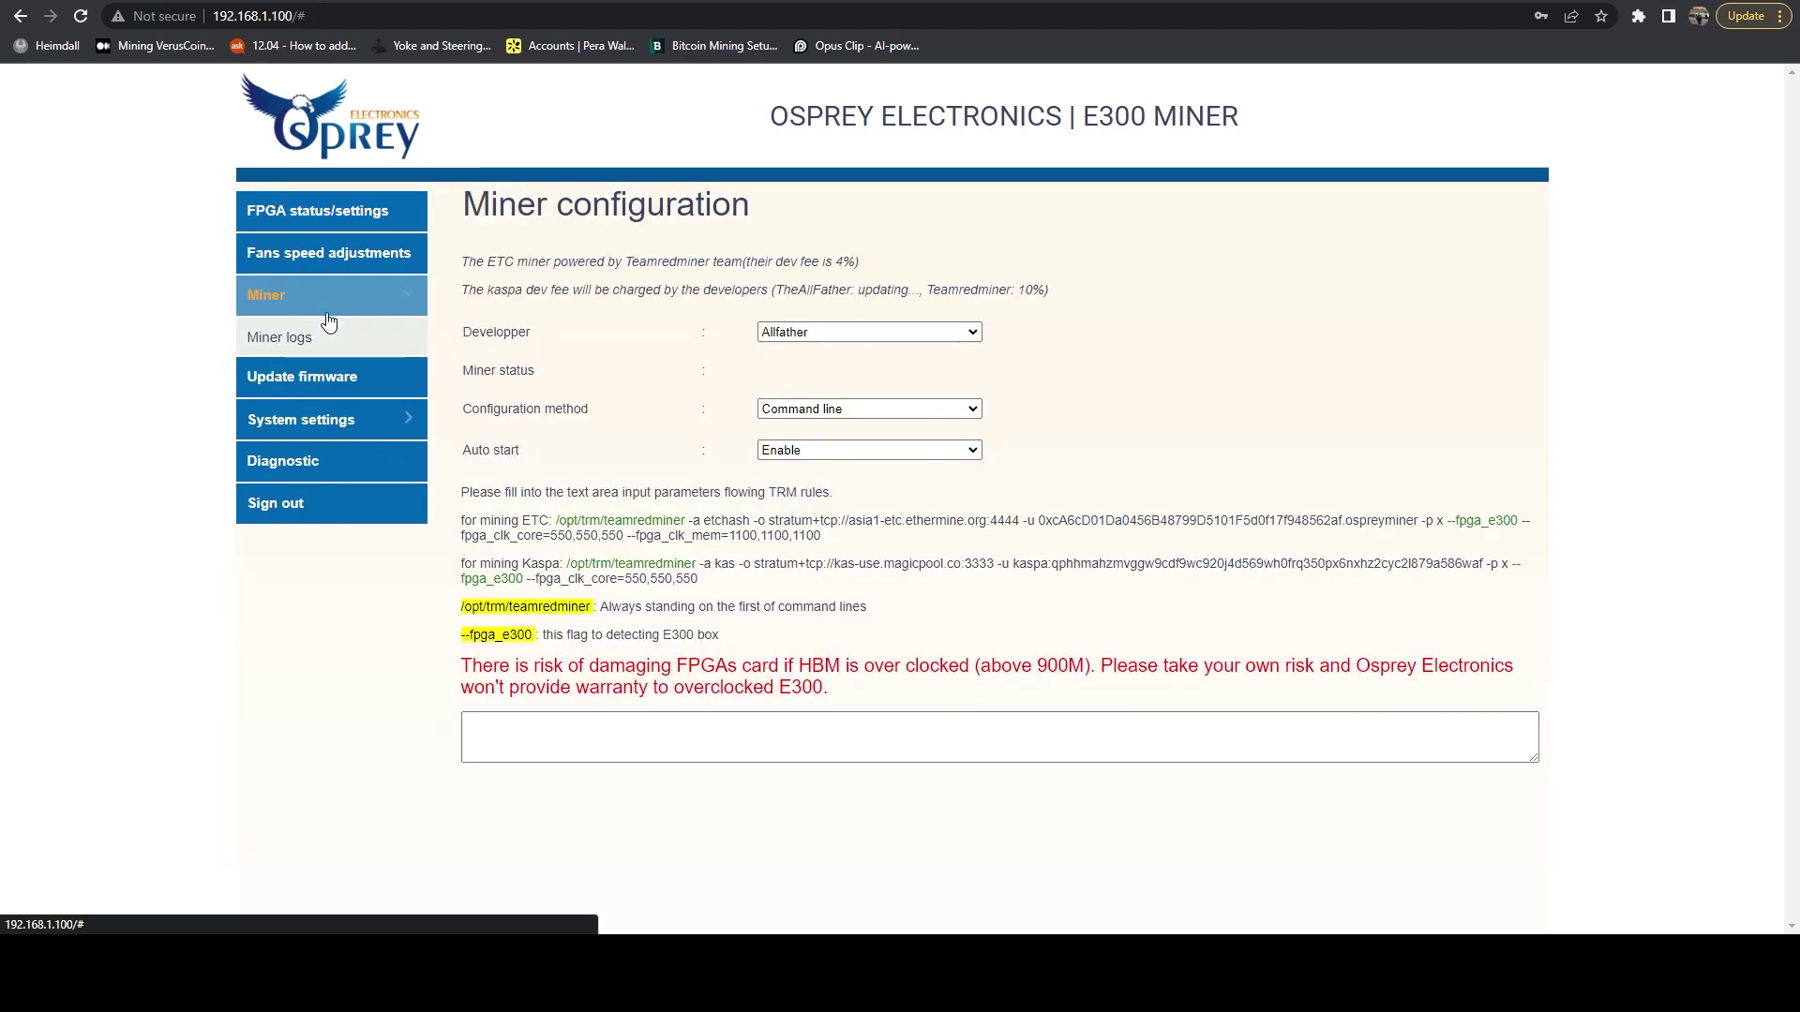
{"action": "left_click", "coordinate": [282, 343]}
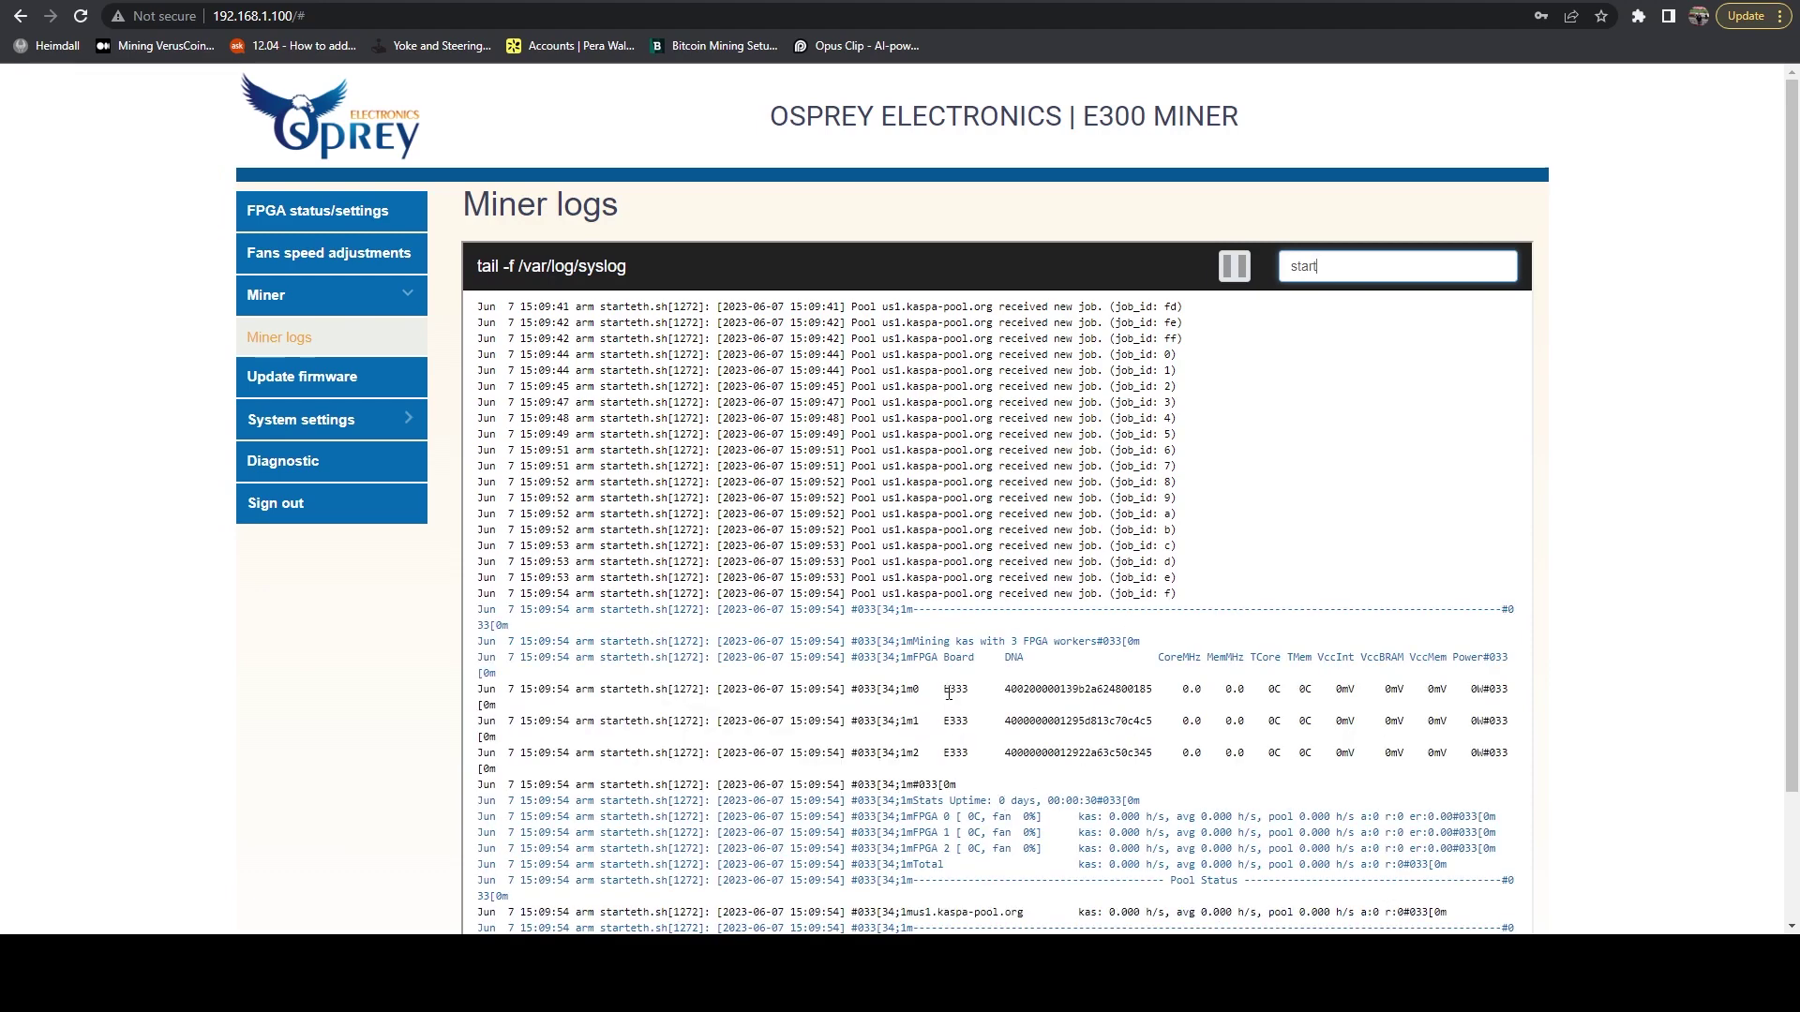
- Select the first FPGA board's worker line in the log, then clear the selection
{"action": "left_click_drag", "start_coordinate": [968, 689], "coordinate": [947, 689]}
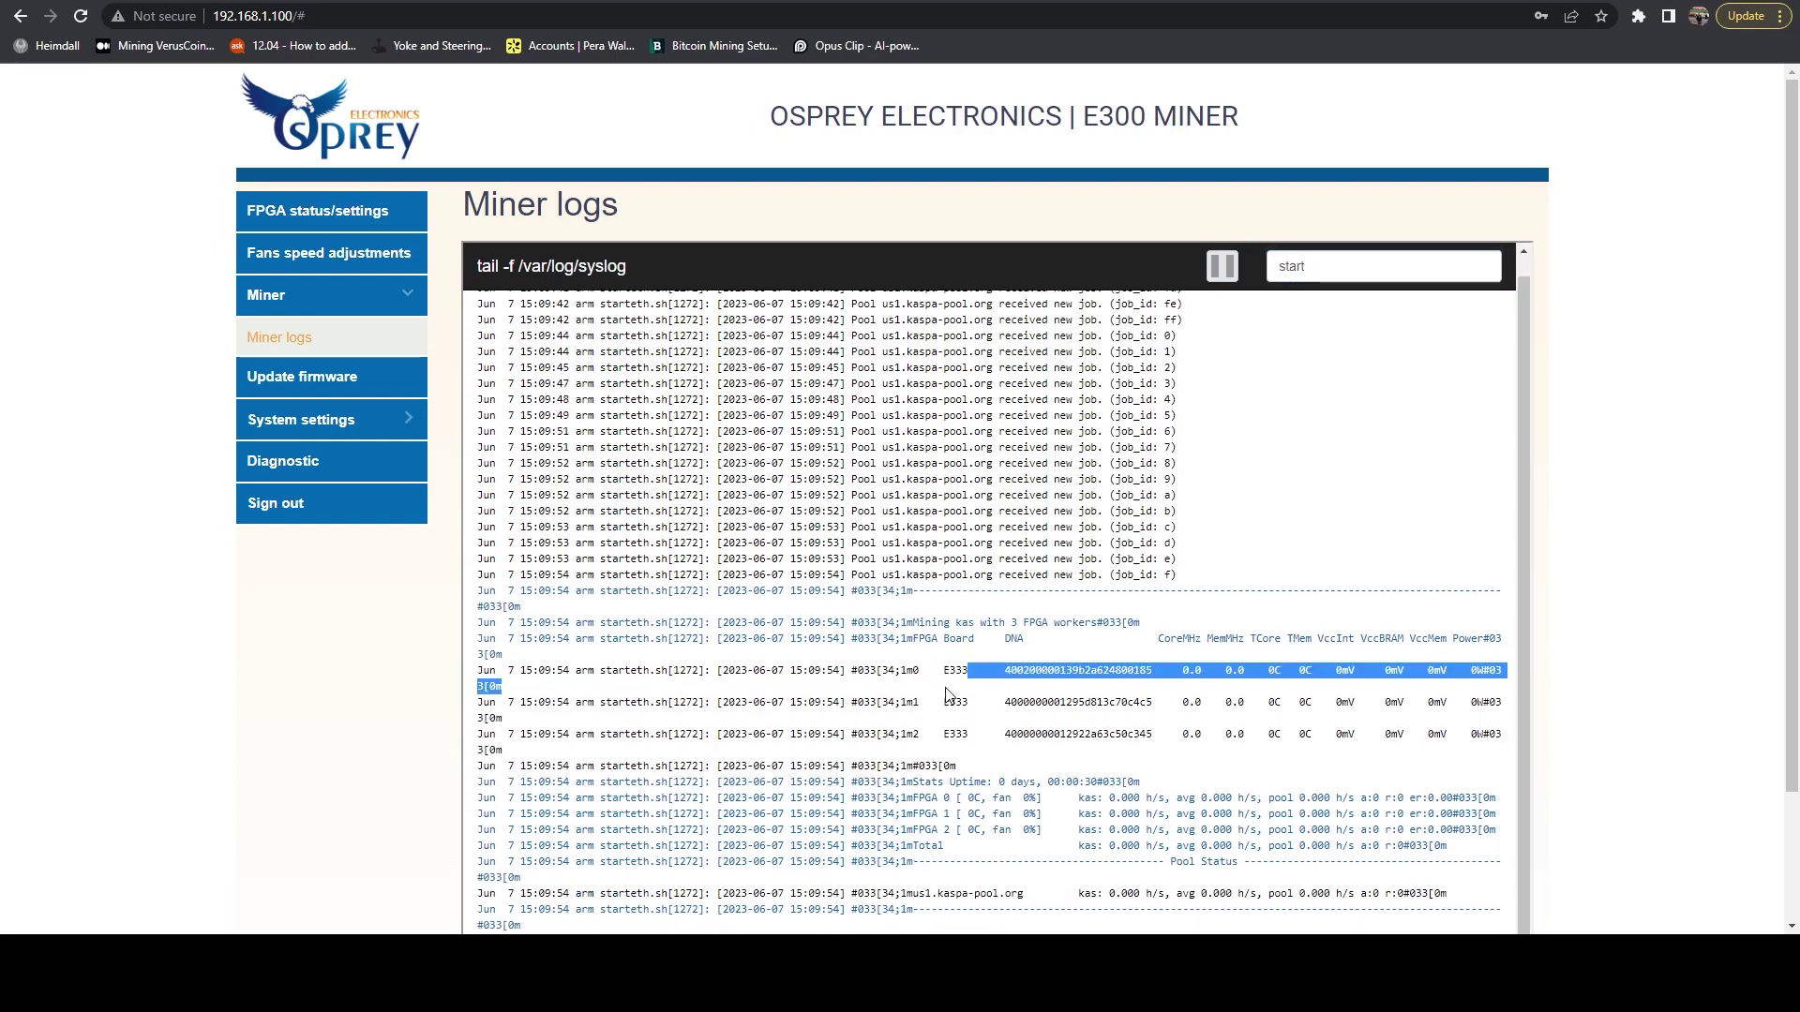
{"action": "triple_click", "coordinate": [949, 670]}
{"action": "left_click", "coordinate": [954, 668]}
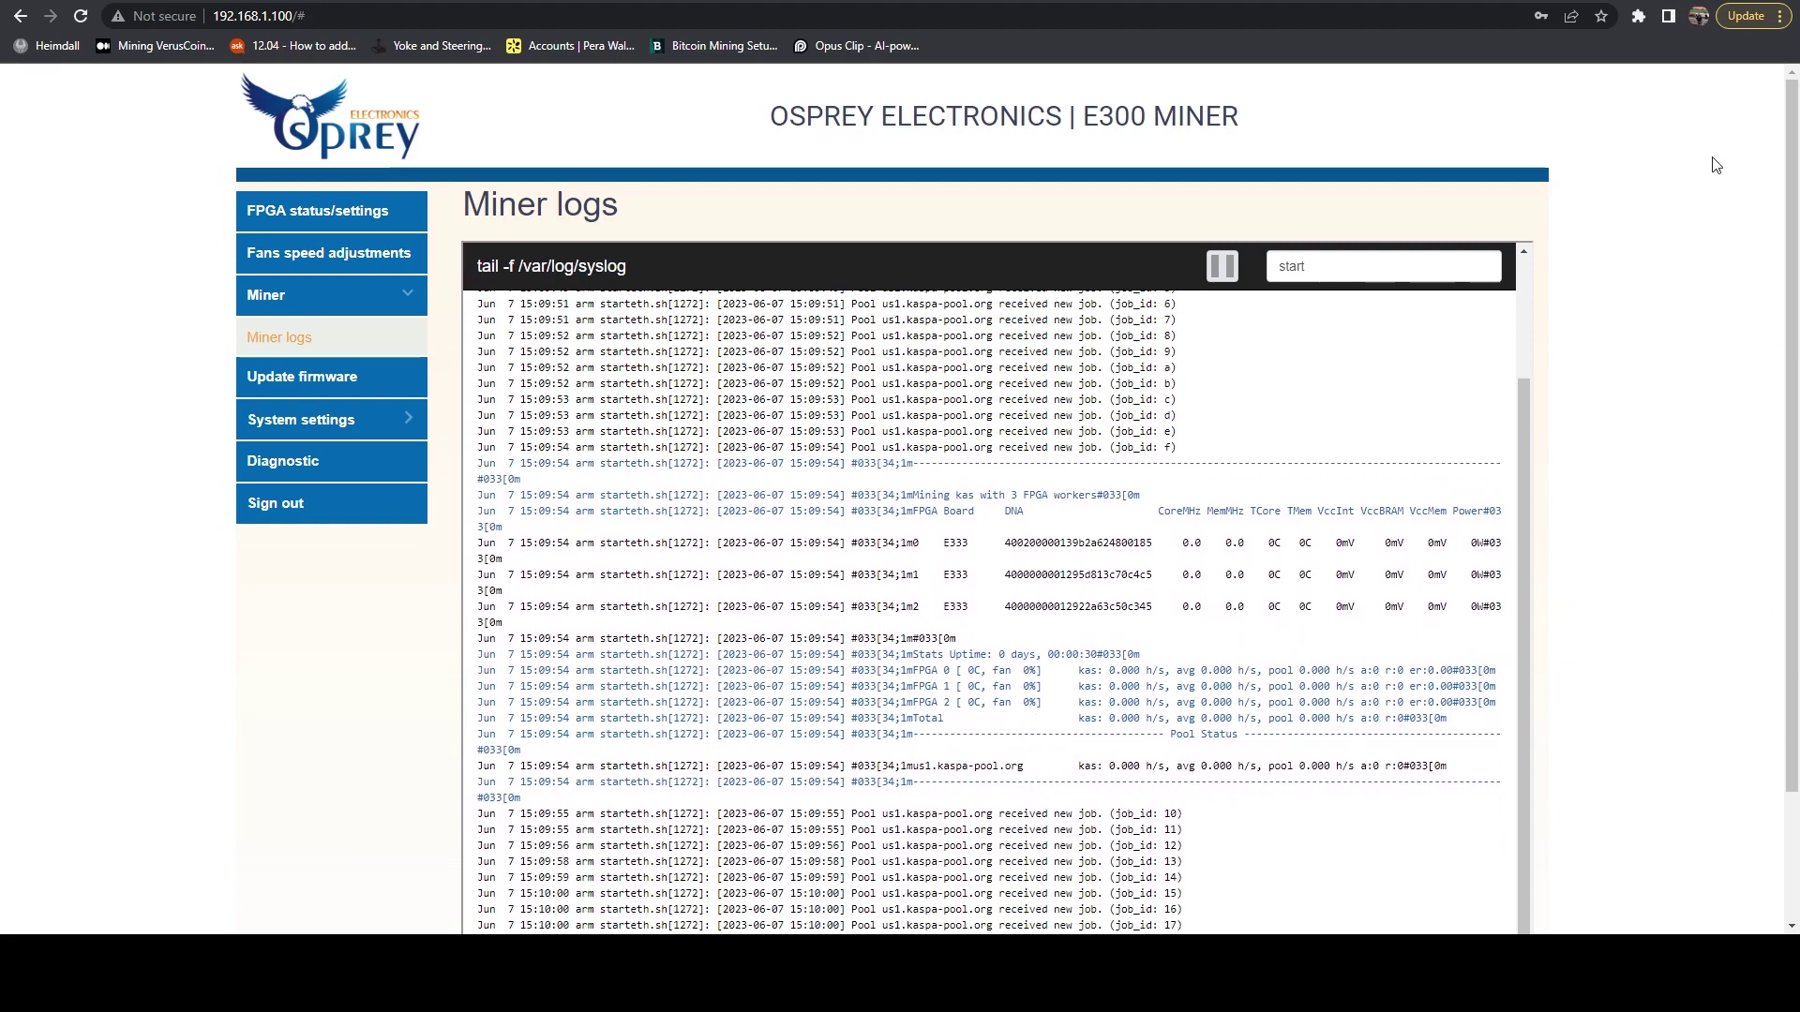
- Go to the Osprey Electronics website in a new browser tab
{"action": "key", "text": "ctrl+t"}
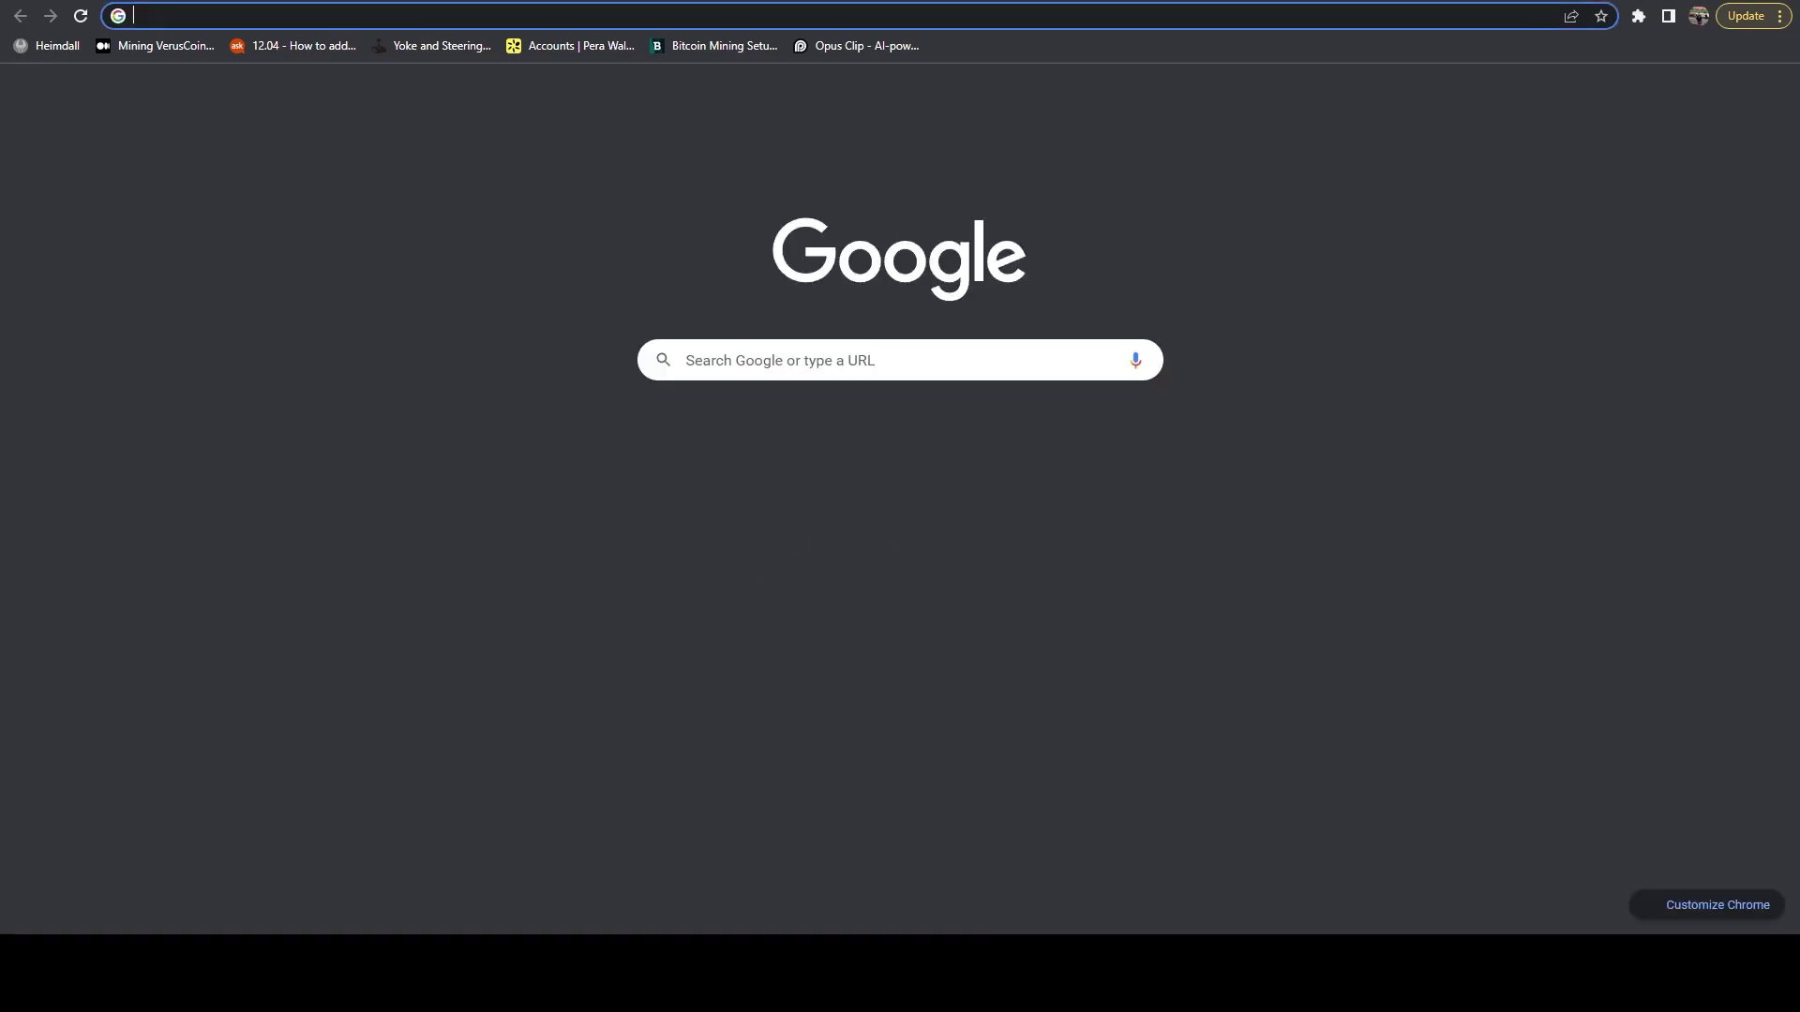
{"action": "type", "text": "ospr"}
{"action": "key", "text": "Return"}
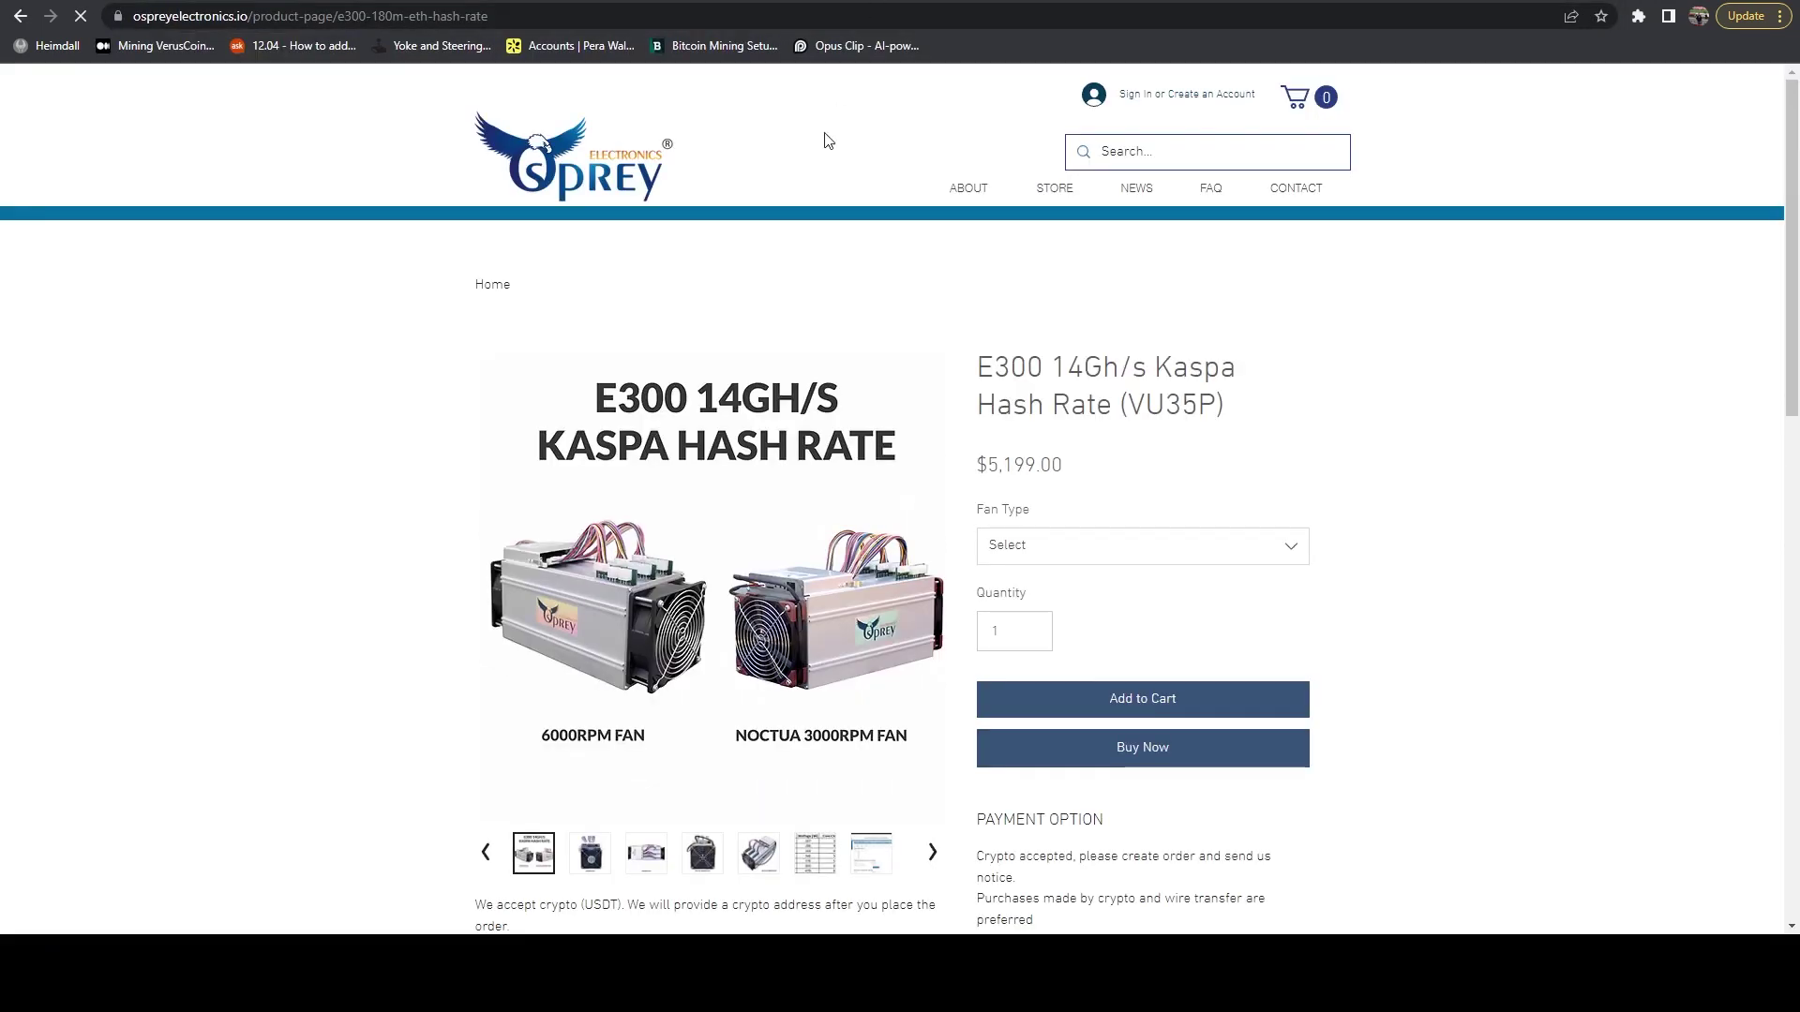
- Browse to the E300-VU33P product page ($3,299.00) and review its fan type choices
{"action": "left_click", "coordinate": [1055, 188]}
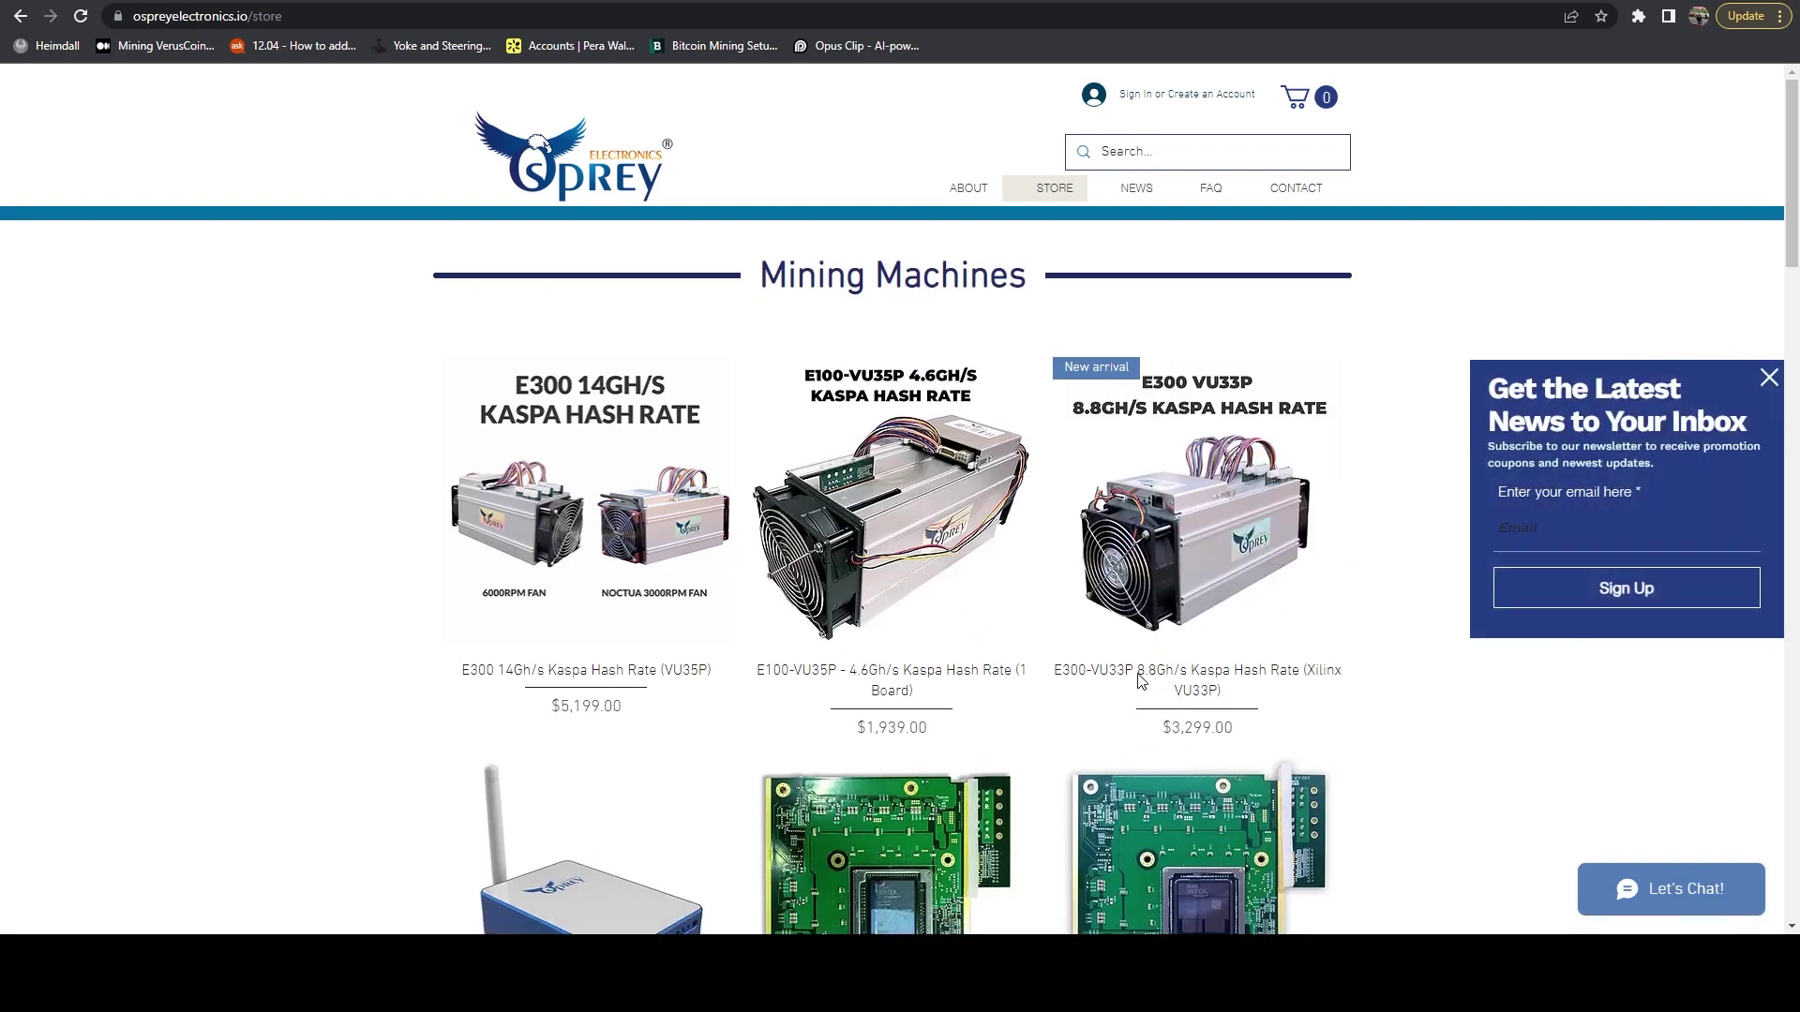
{"action": "left_click", "coordinate": [1213, 677]}
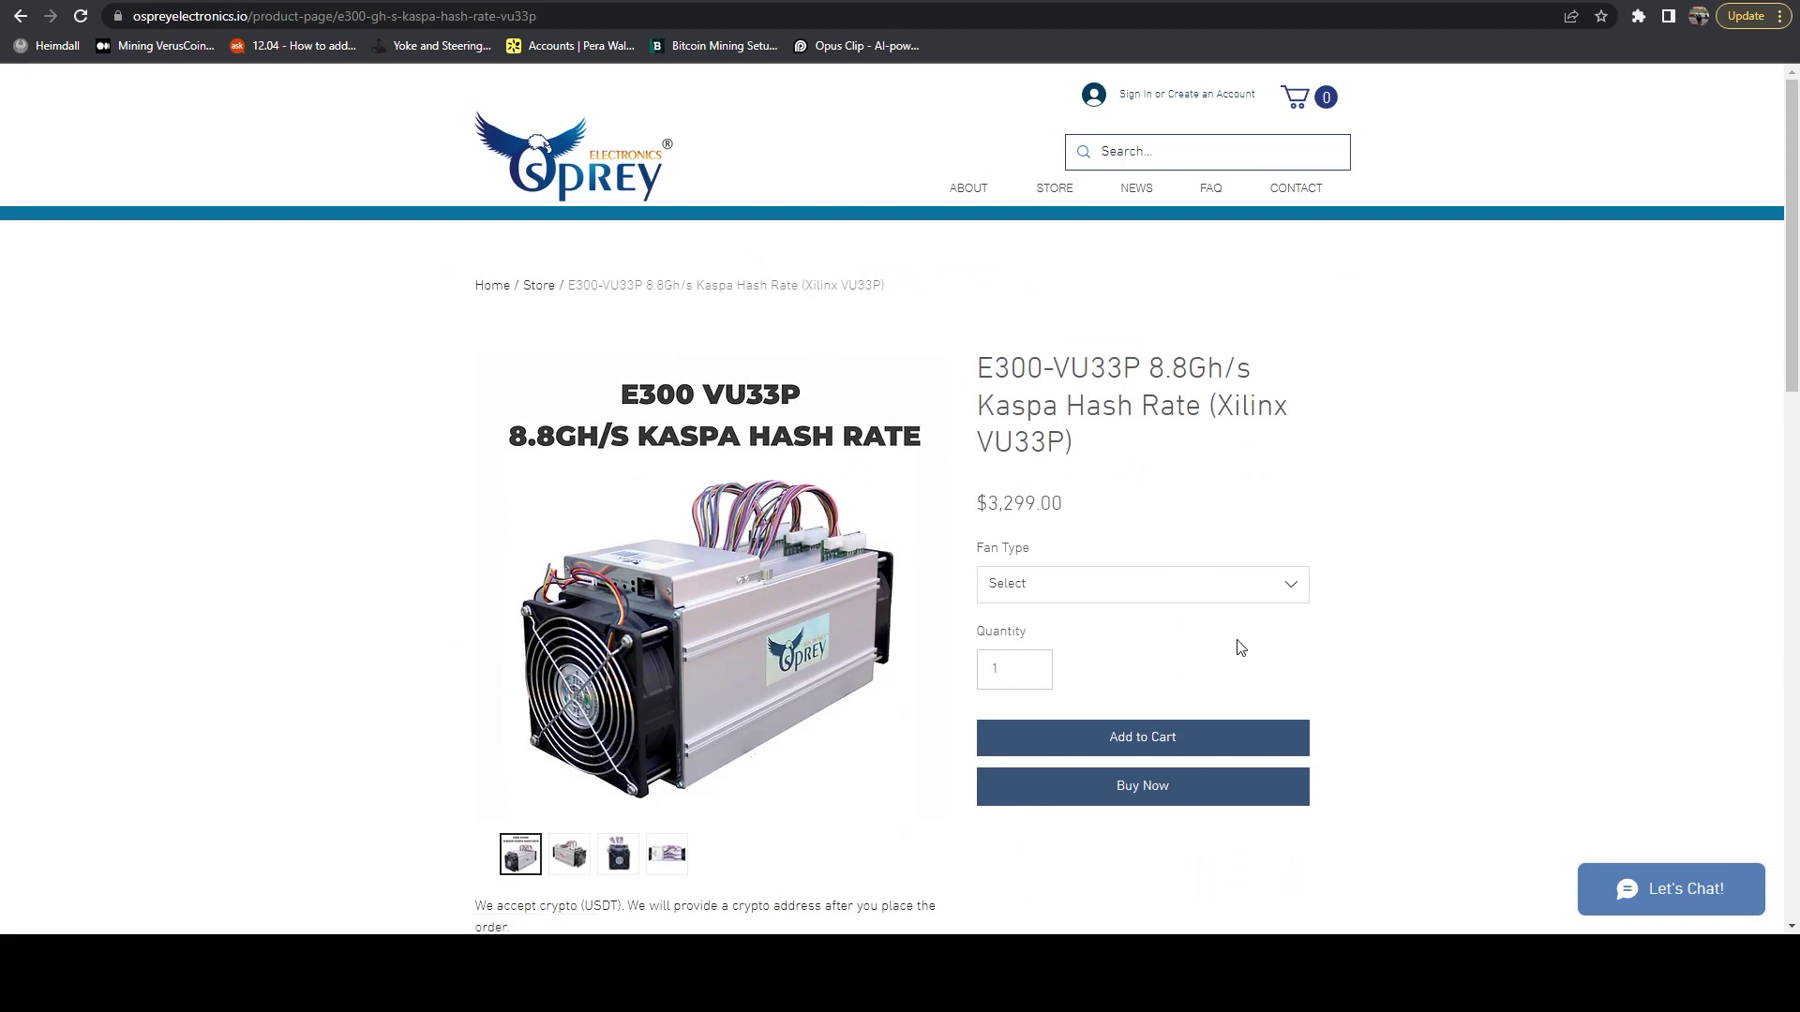
{"action": "left_click", "coordinate": [1155, 592]}
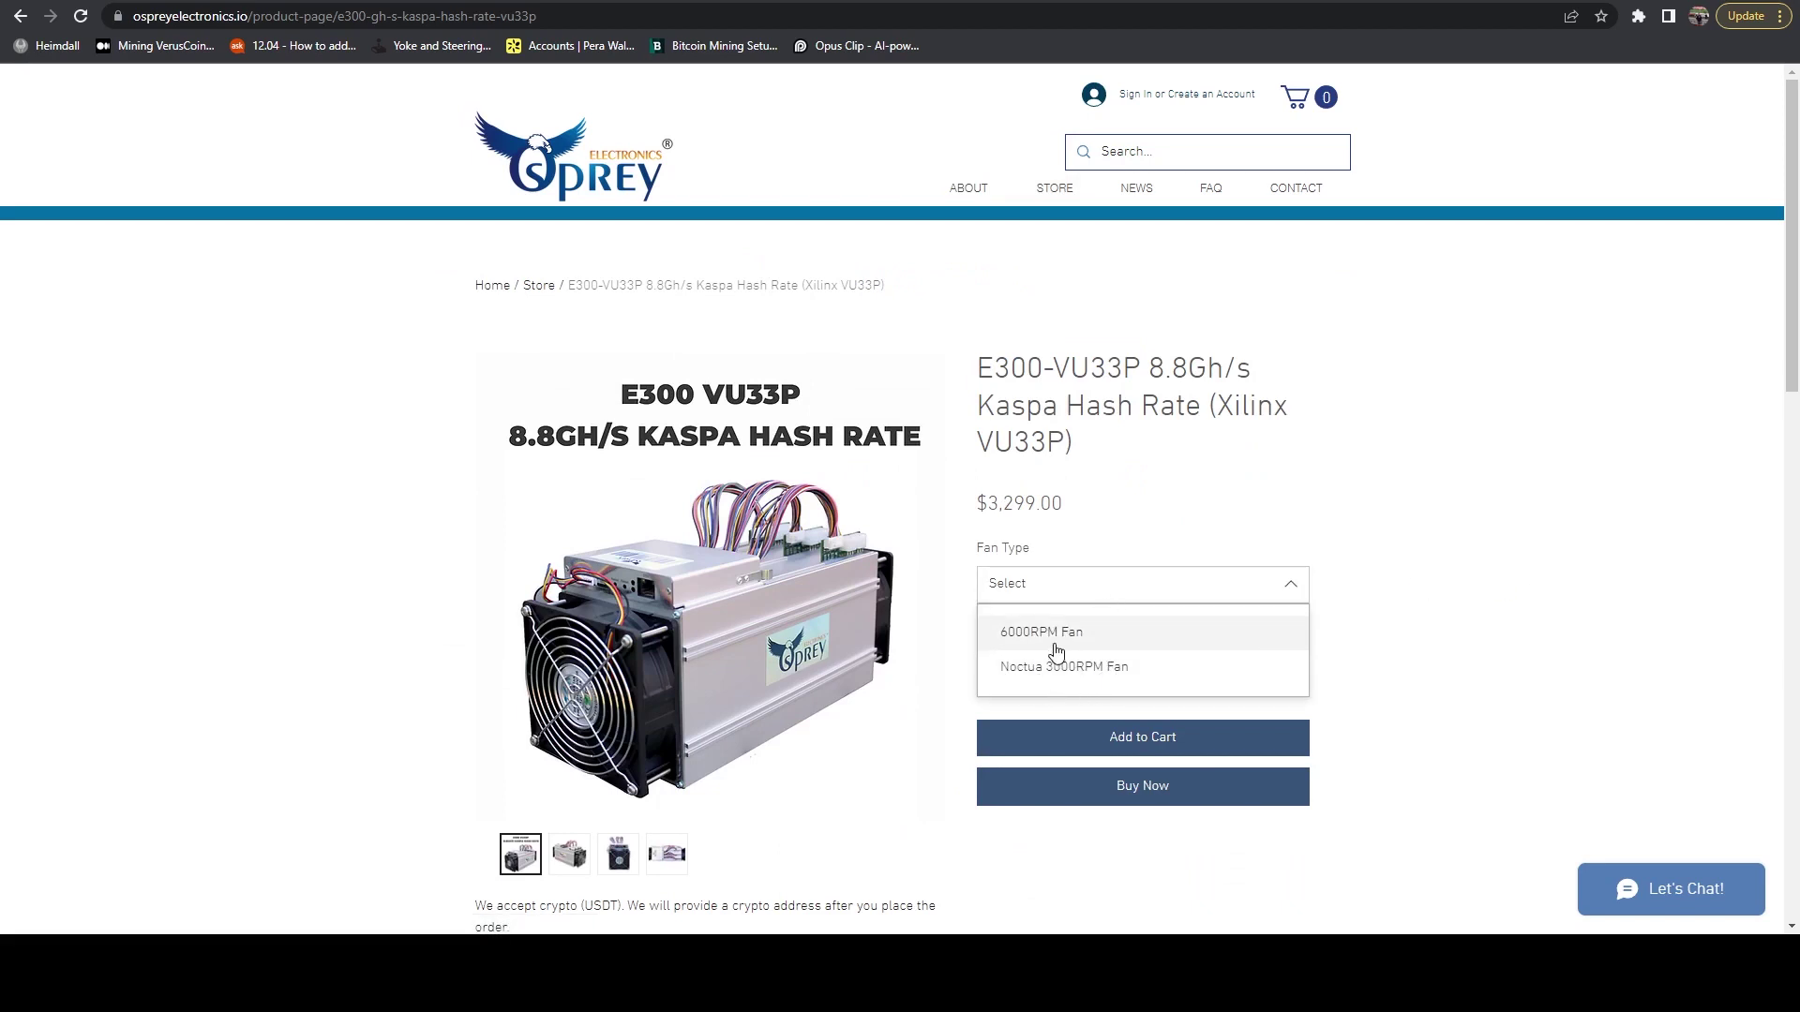
{"action": "left_click", "coordinate": [1519, 597]}
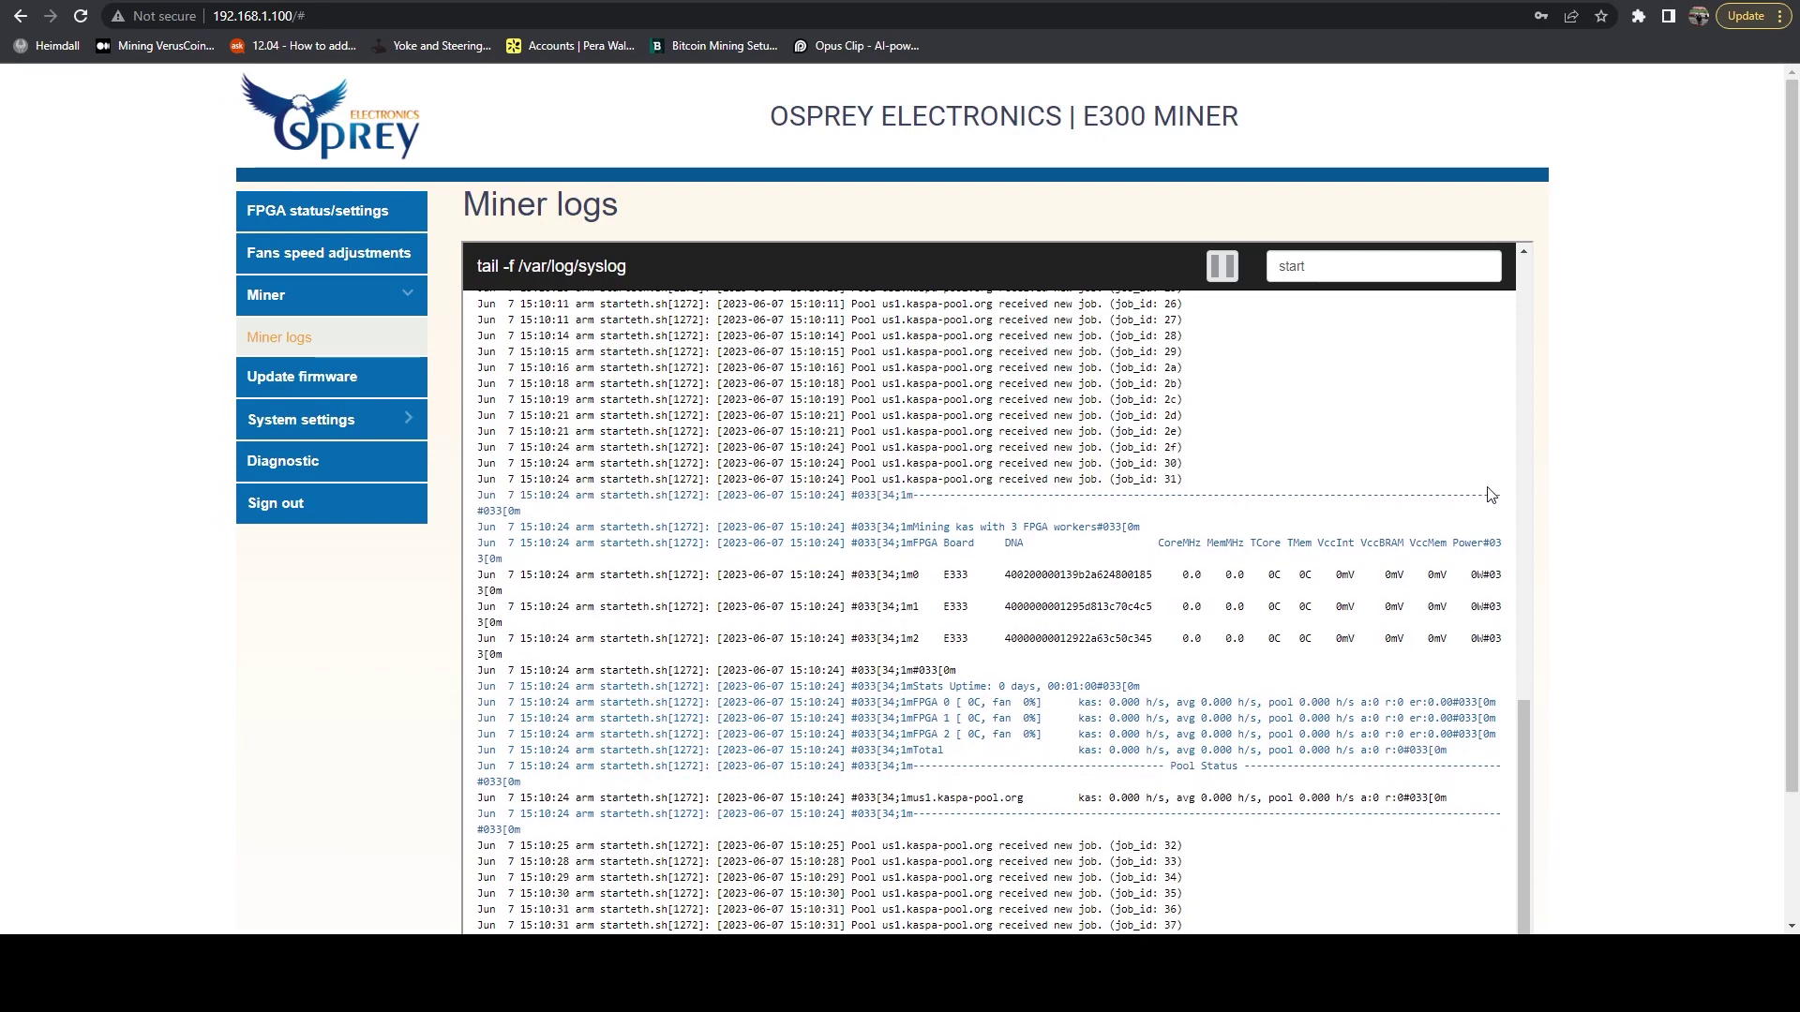
- Scroll through the syslog output to check the 'share accepted' lines
{"action": "scroll", "coordinate": [1487, 490], "scroll_direction": "down", "scroll_amount": 2}
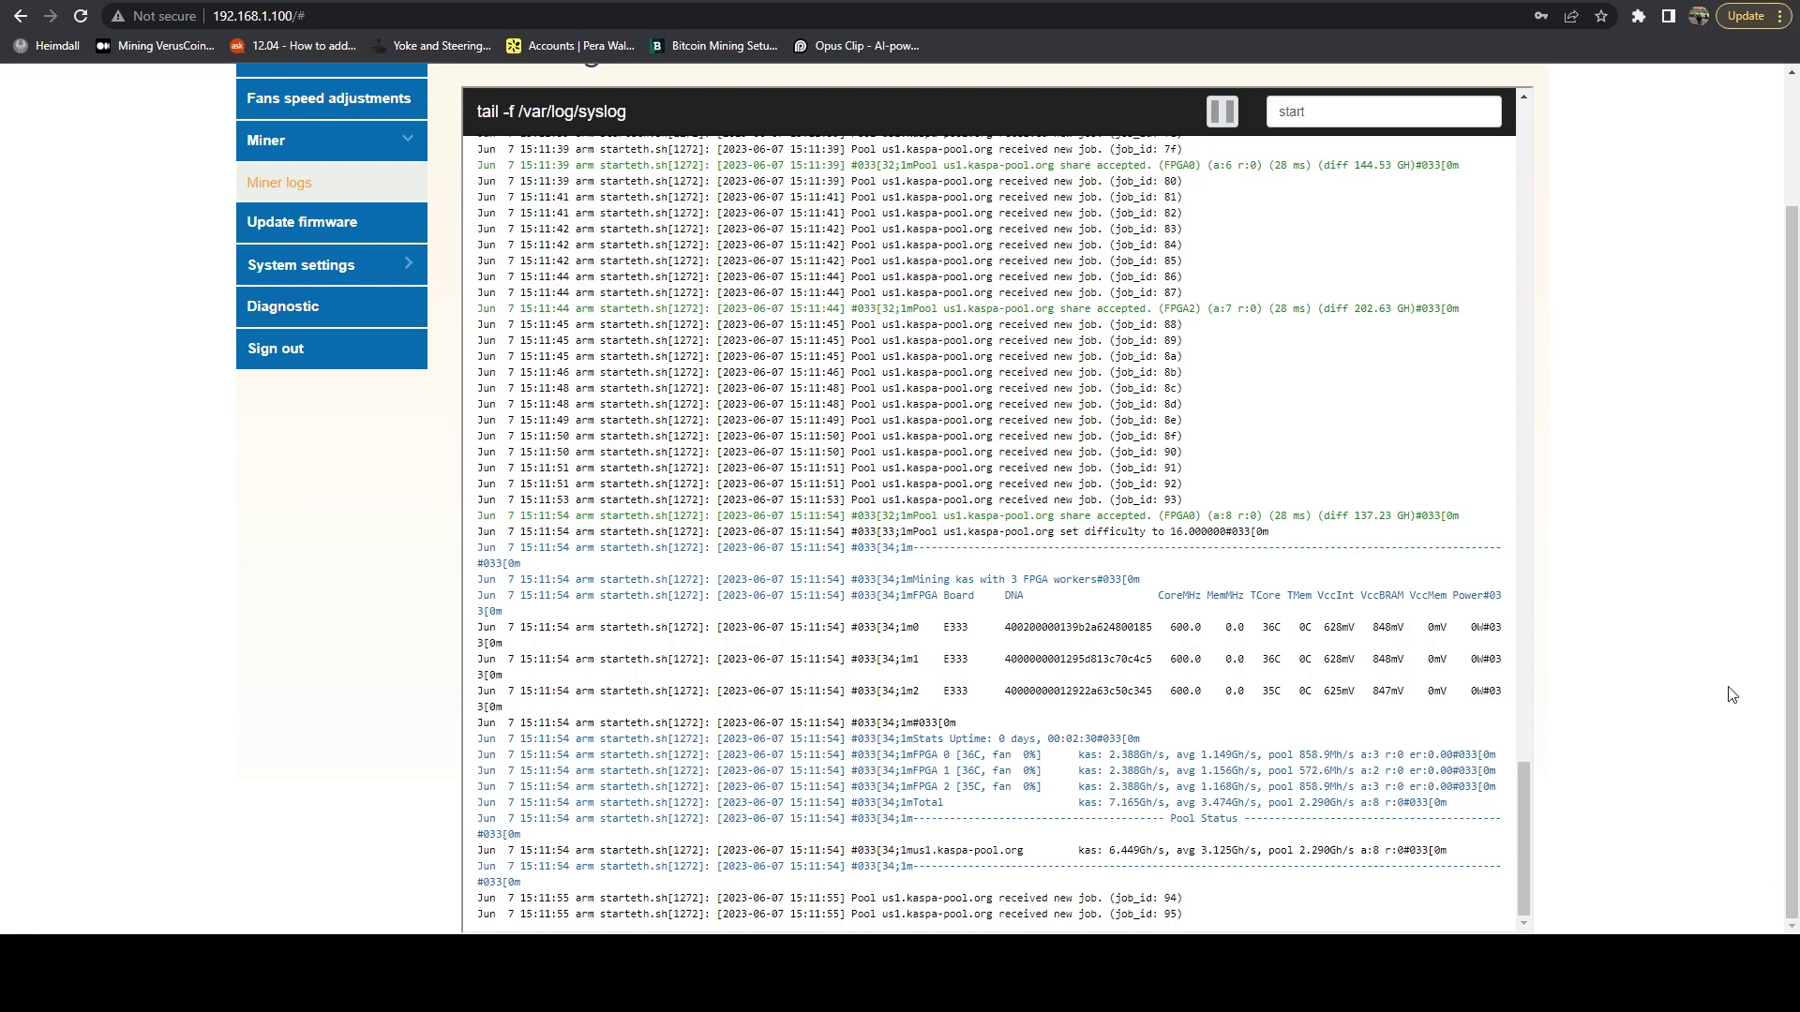
{"action": "scroll", "coordinate": [1281, 752], "scroll_direction": "up", "scroll_amount": 4}
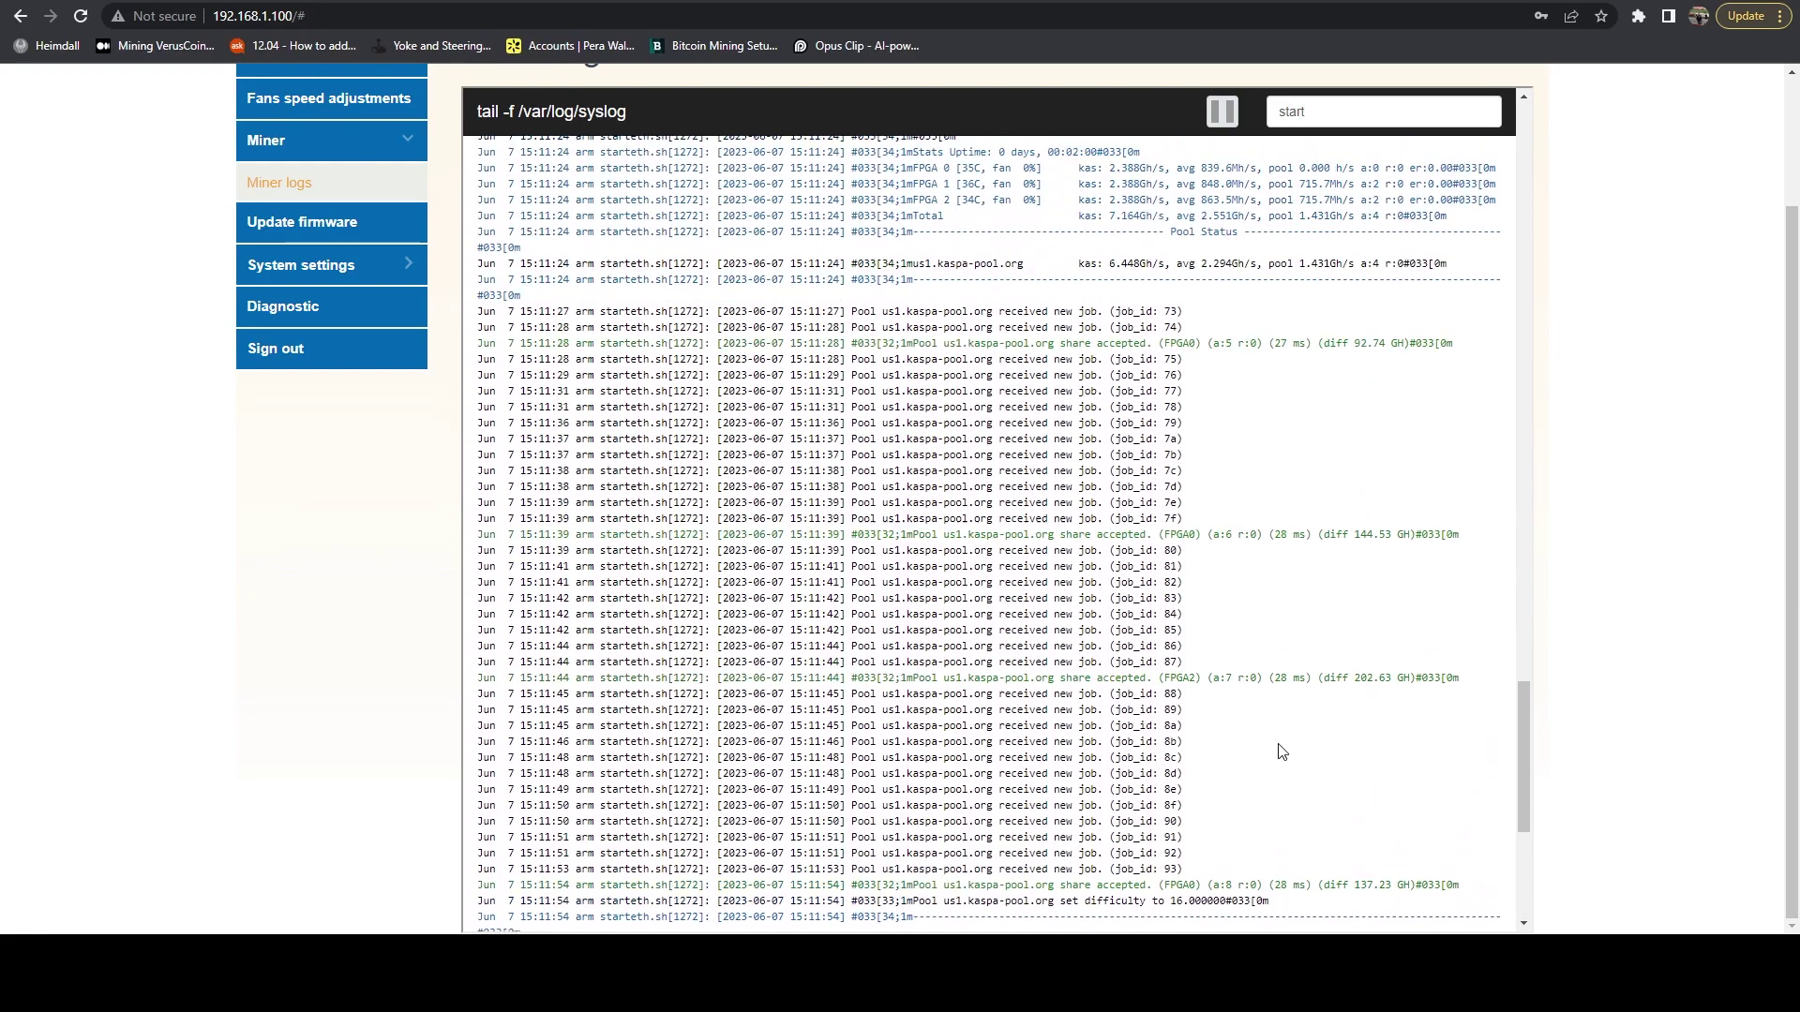
{"action": "scroll", "coordinate": [1282, 752], "scroll_direction": "up", "scroll_amount": 3}
{"action": "scroll", "coordinate": [1147, 634], "scroll_direction": "down", "scroll_amount": 8}
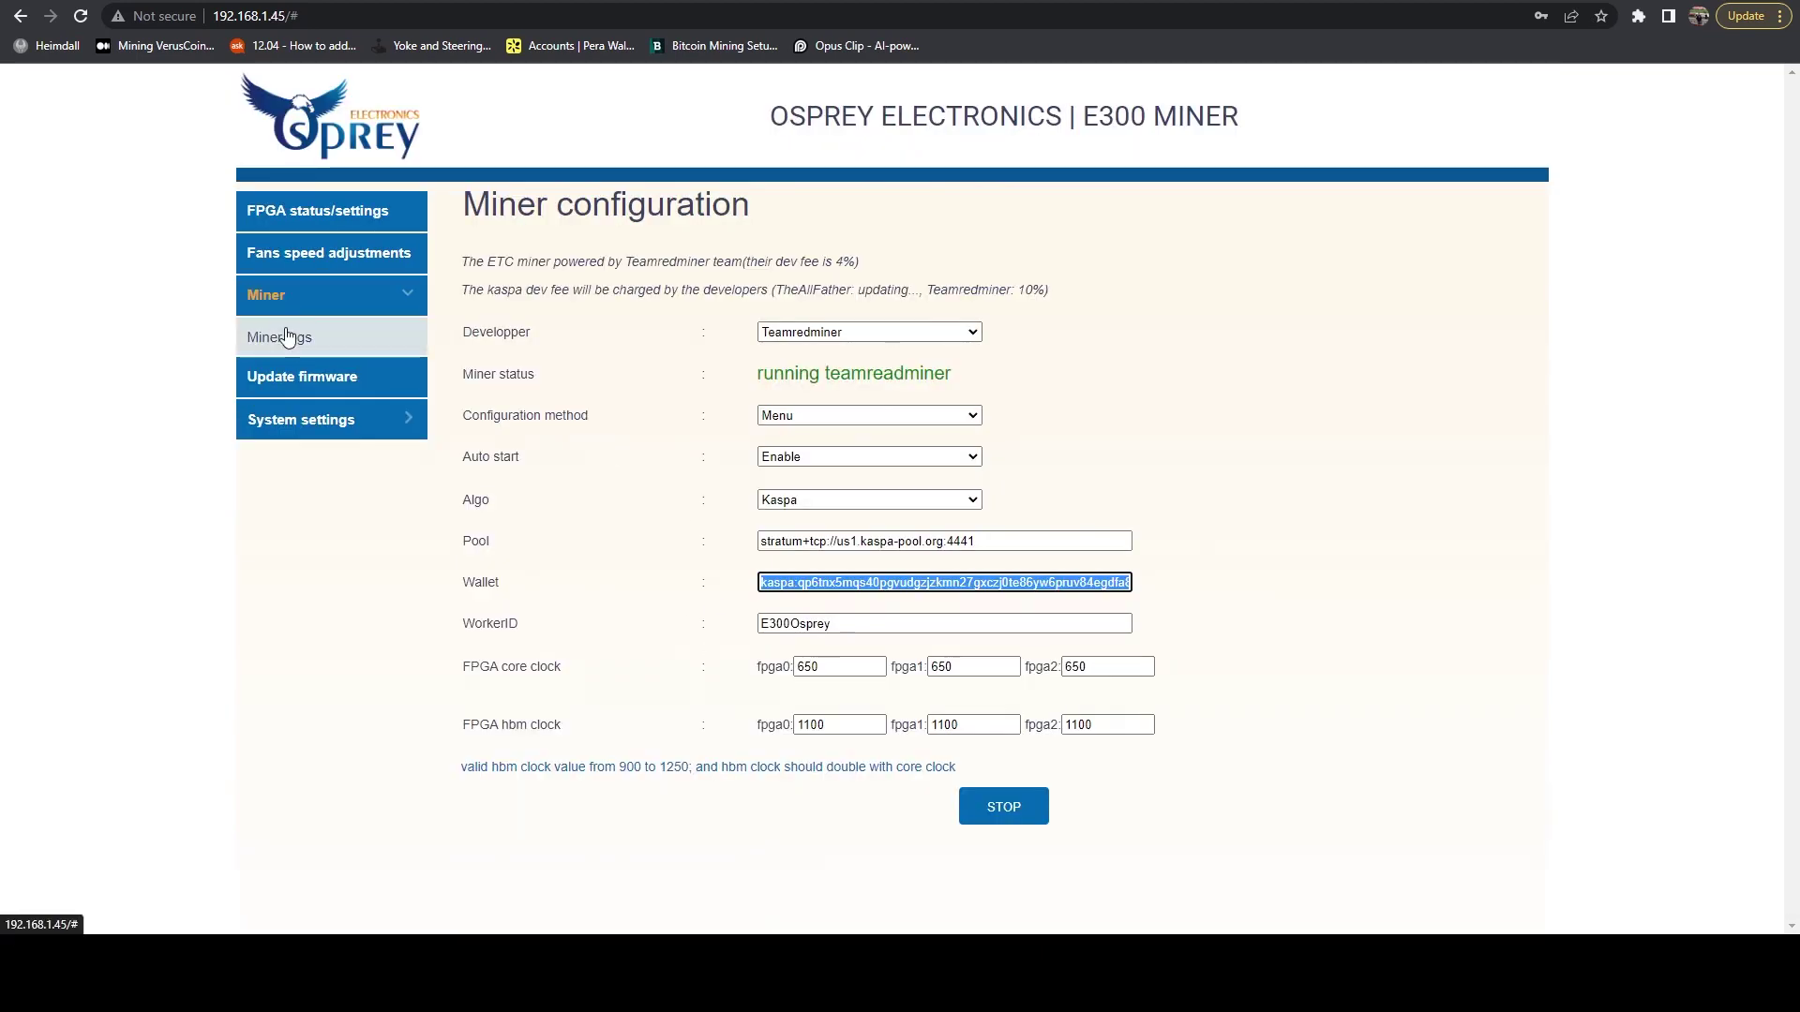
- Show the Miner logs page on the 192.168.1.45 miner
{"action": "left_click", "coordinate": [279, 338]}
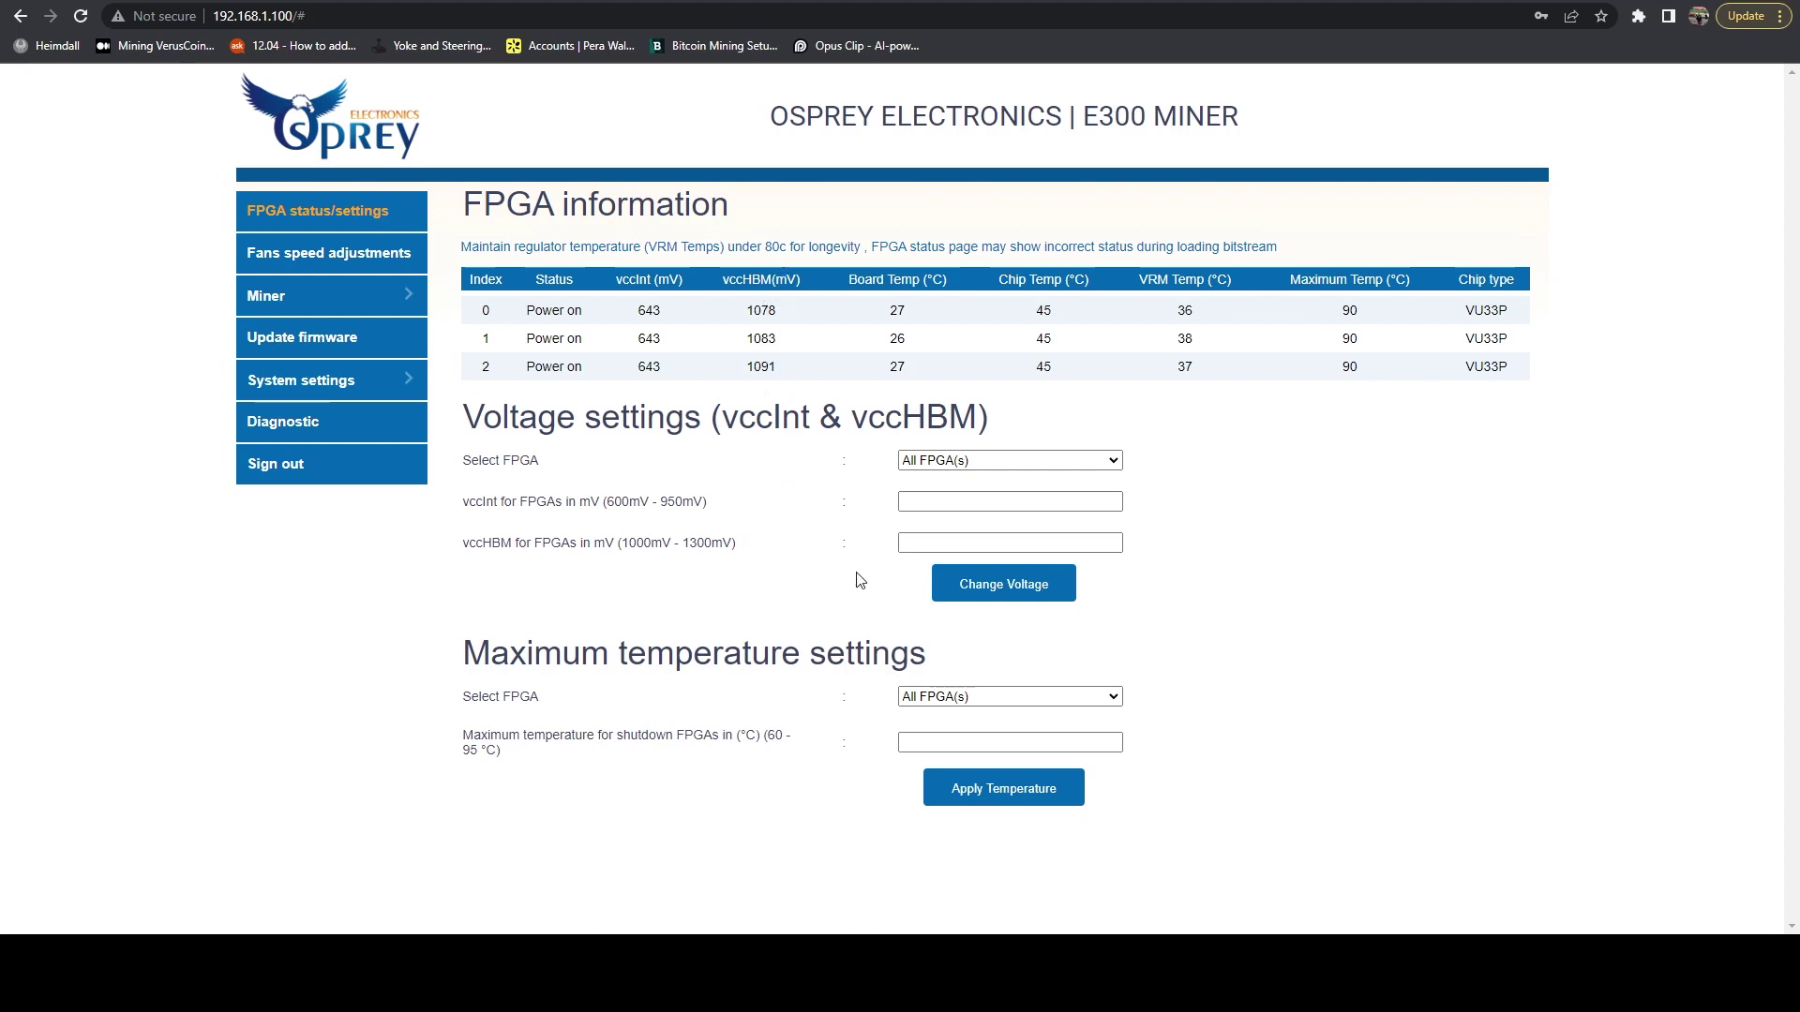
- Select the vccHBM voltage field on the FPGA settings page
{"action": "left_click", "coordinate": [949, 551]}
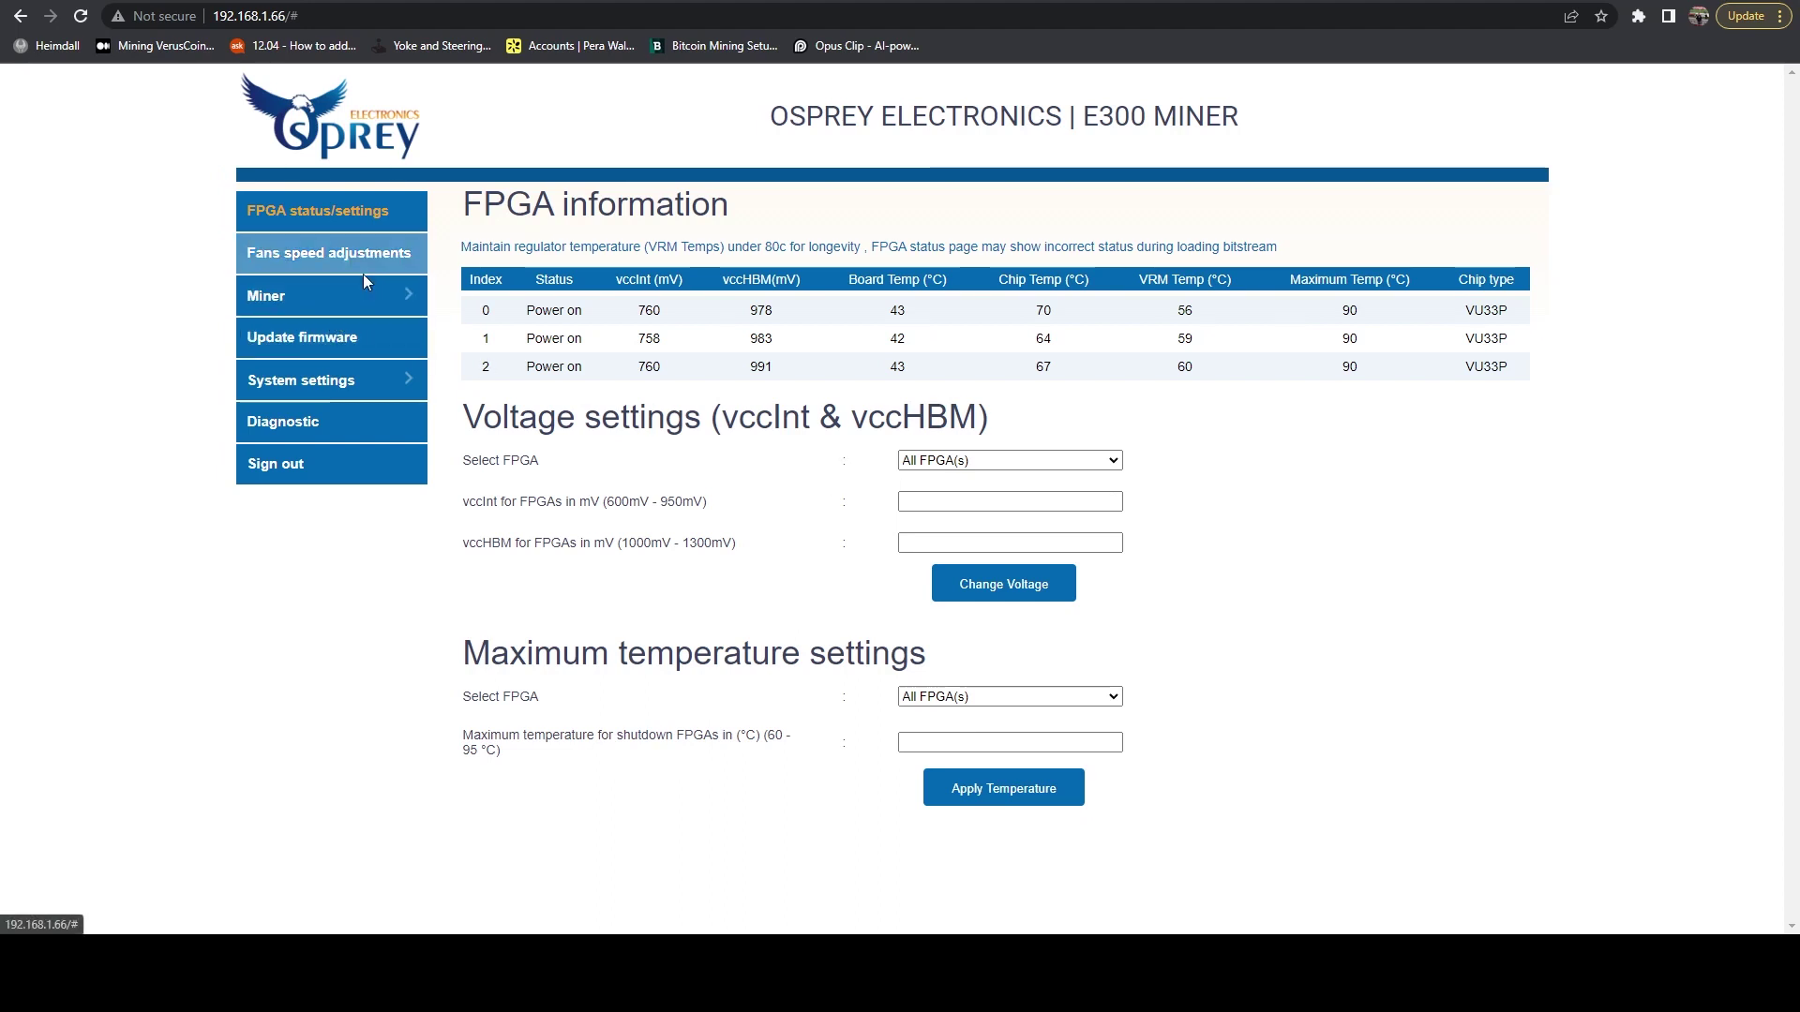
- Show the fan speed settings (level 7, Auto mode, fan curve), then expand the Miner section
{"action": "left_click", "coordinate": [385, 251]}
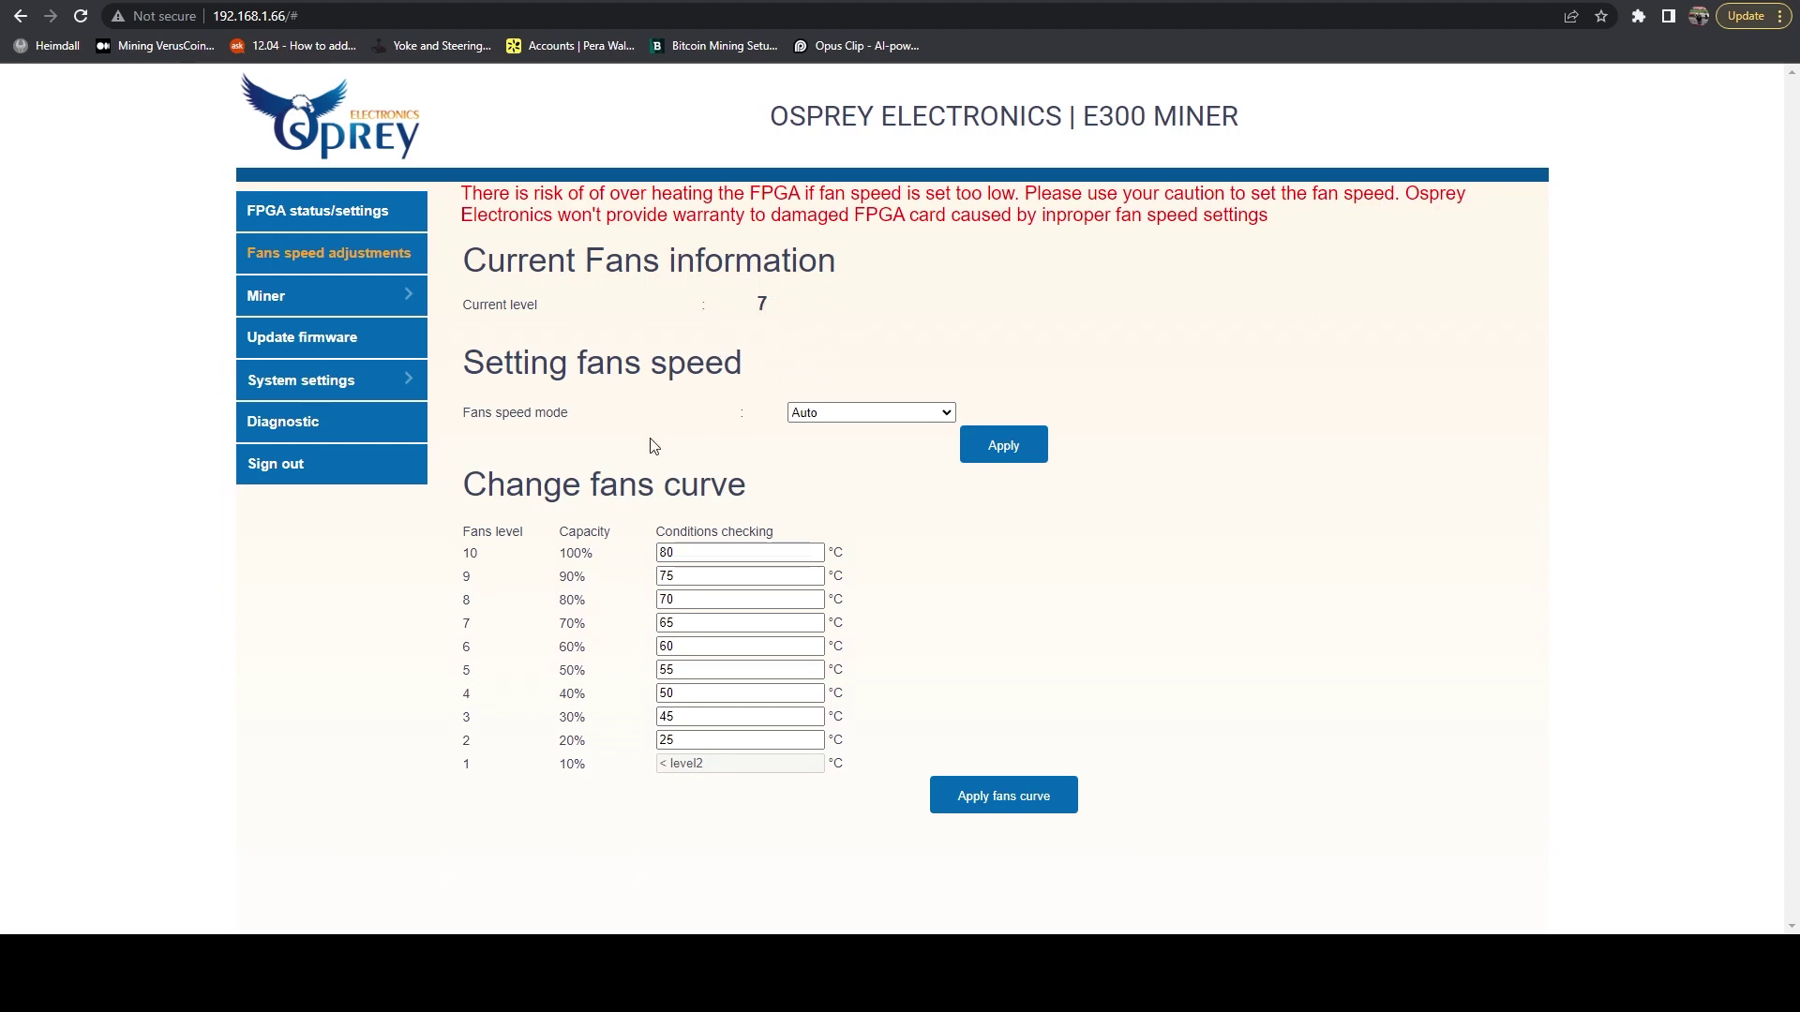
{"action": "left_click", "coordinate": [339, 298]}
- Open the Miner logs page to check each FPGA's hashrate
{"action": "left_click", "coordinate": [281, 338]}
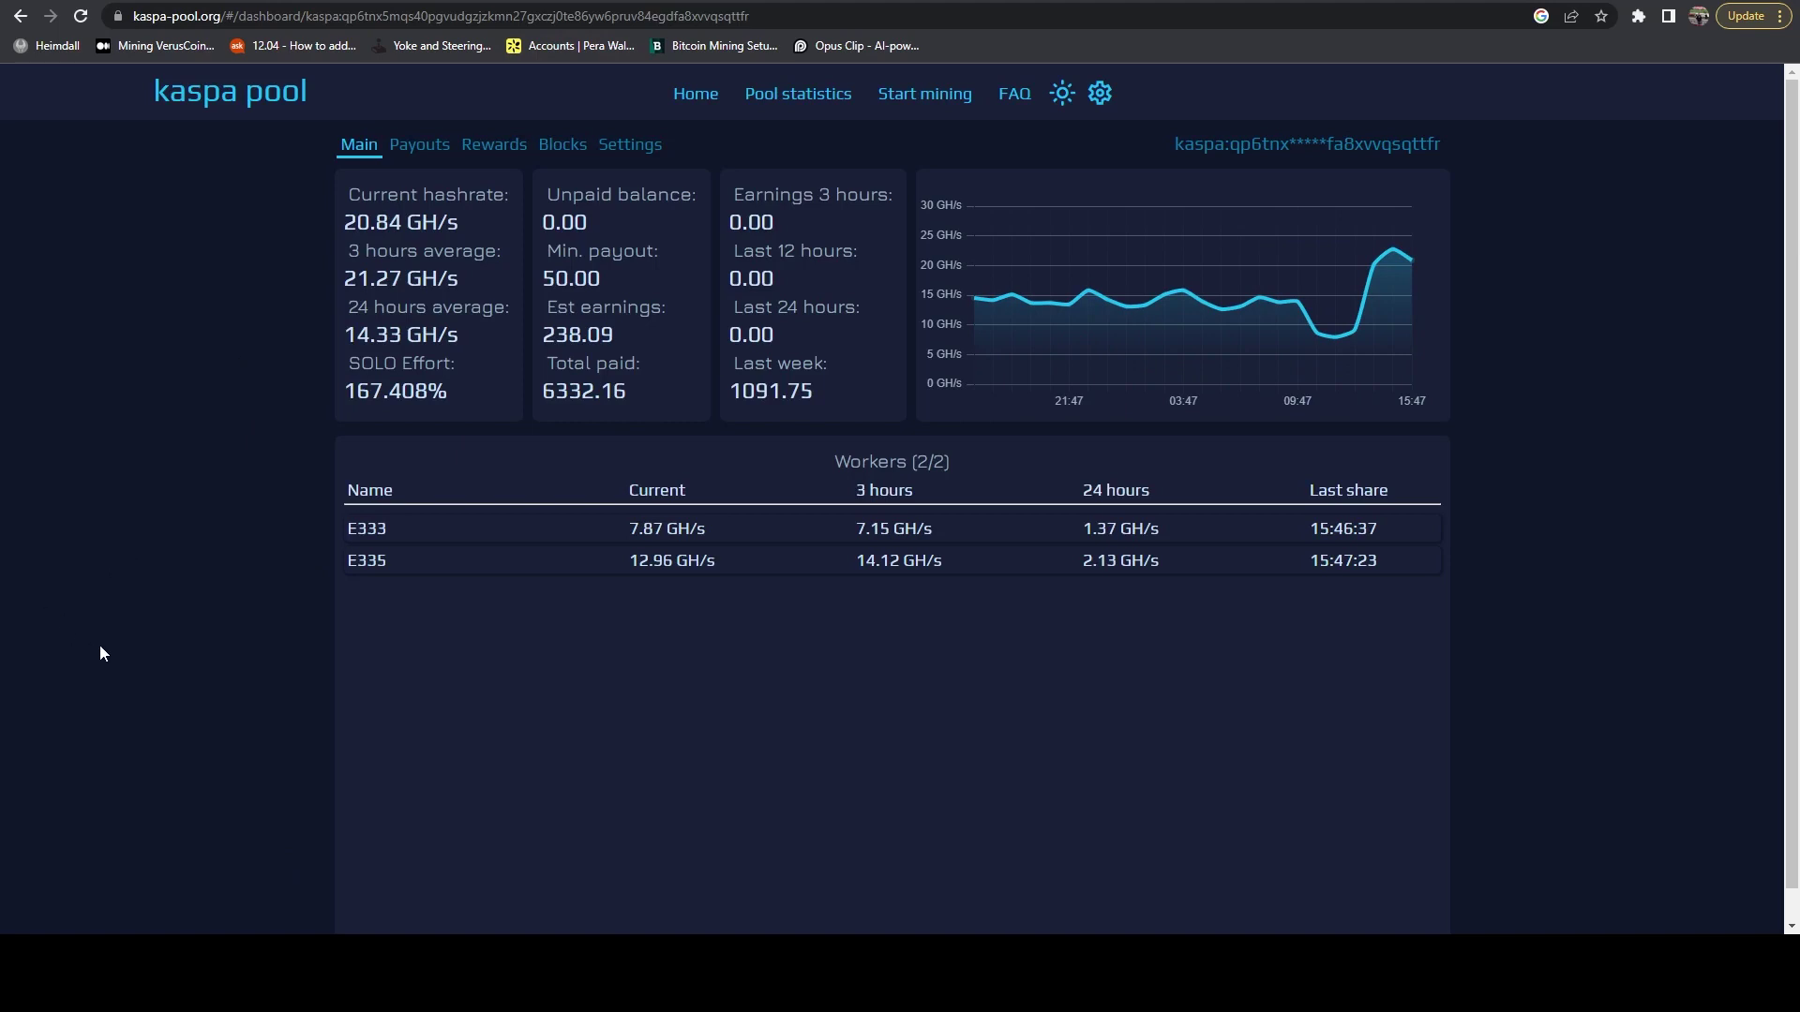
{"action": "left_click", "coordinate": [81, 16]}
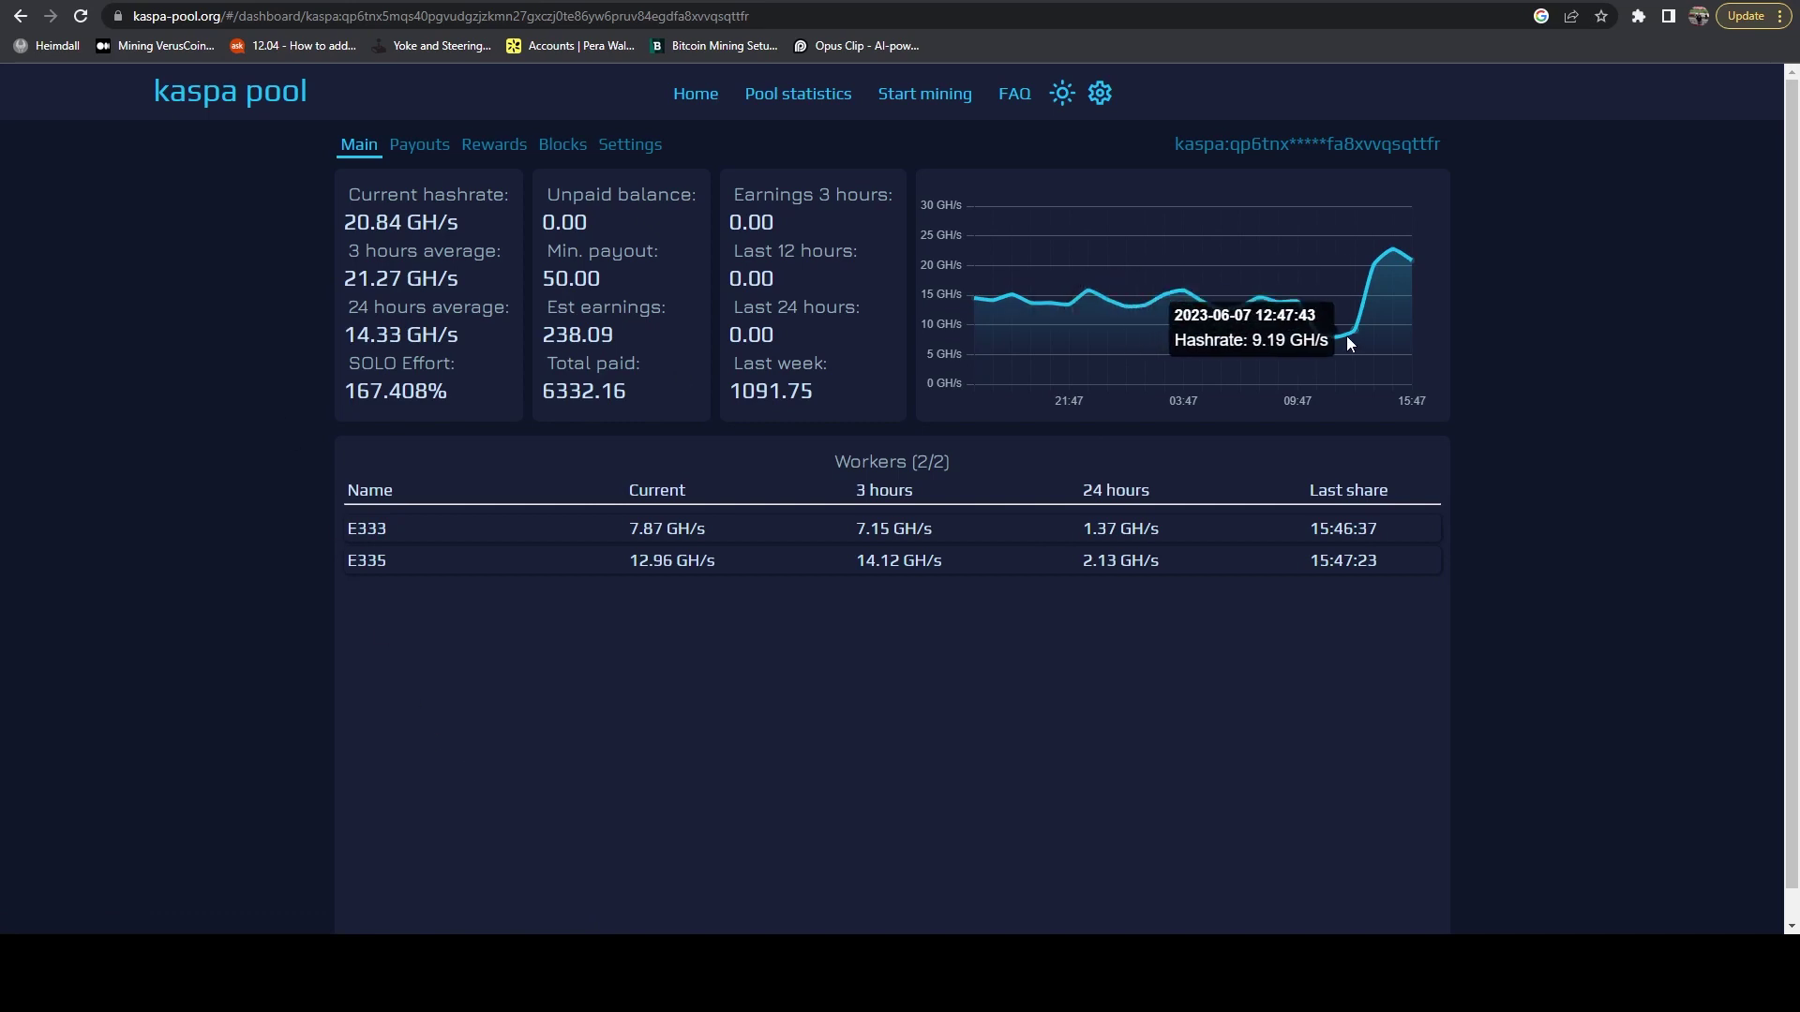
{"action": "mouse_move", "coordinate": [1331, 340]}
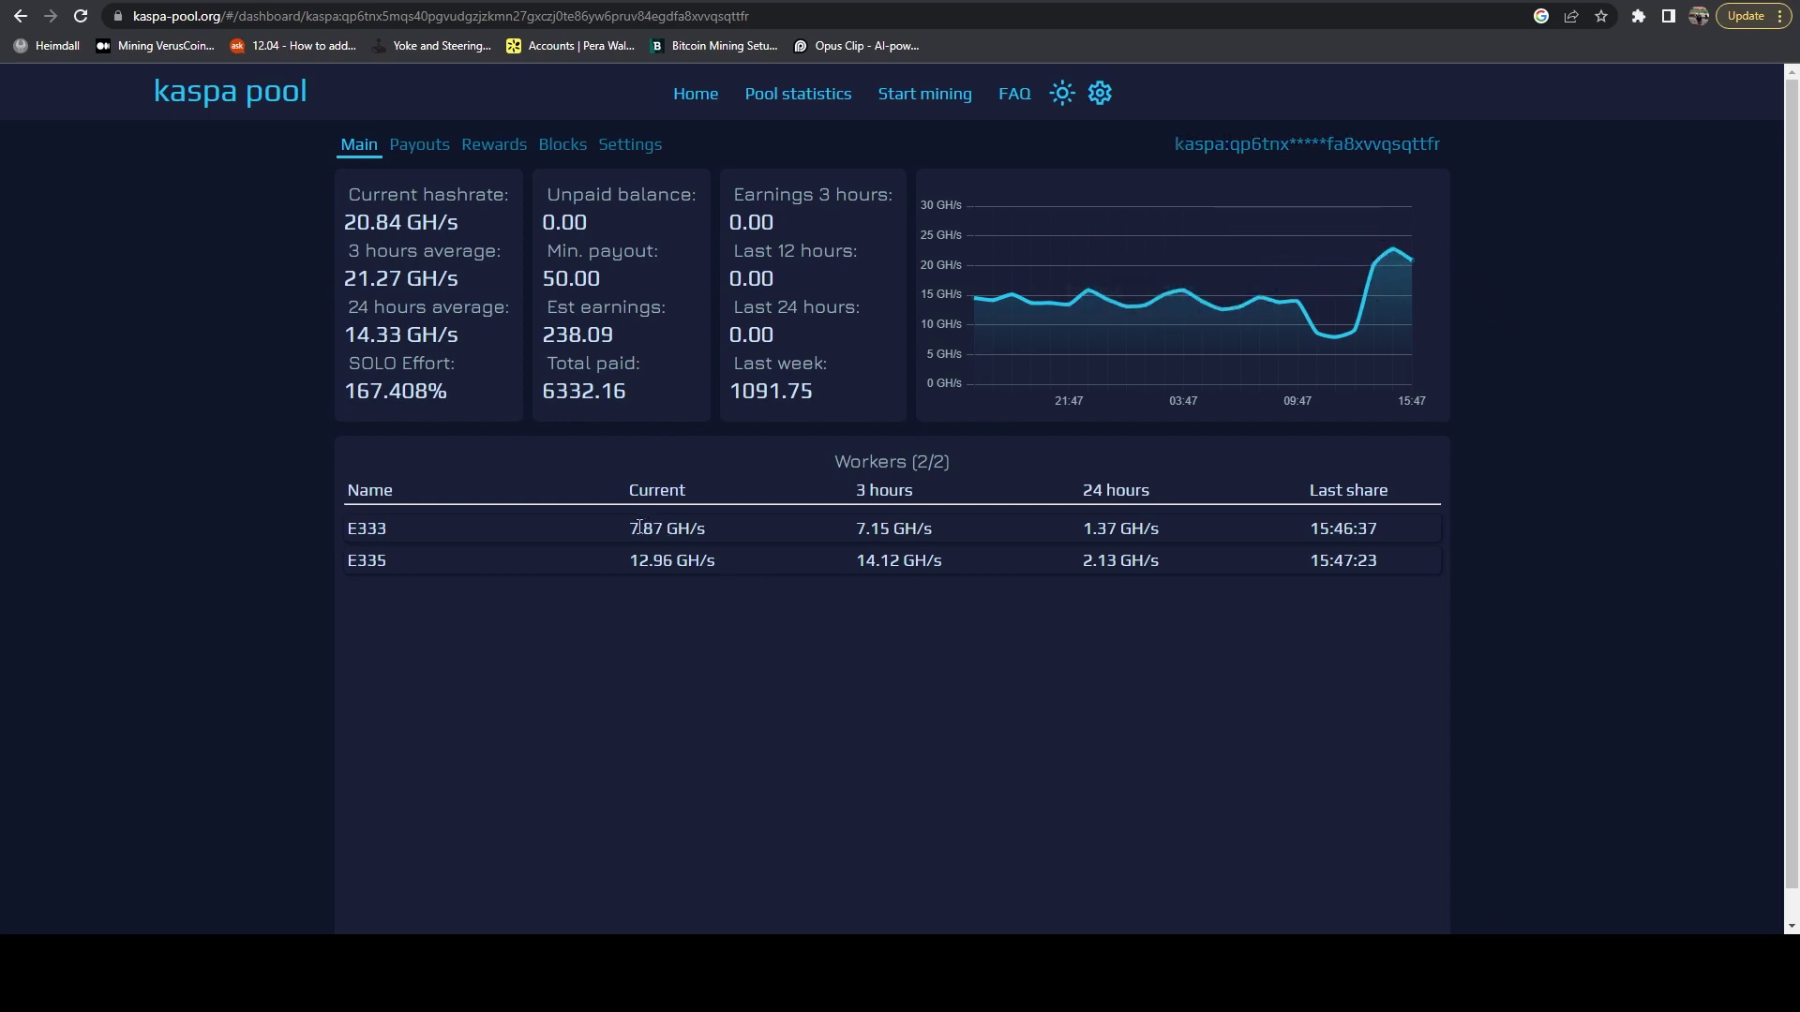
{"action": "mouse_move", "coordinate": [630, 530]}
{"action": "left_mouse_down"}
{"action": "mouse_move", "coordinate": [691, 530]}
{"action": "mouse_move", "coordinate": [633, 560]}
{"action": "left_mouse_up"}
{"action": "left_click", "coordinate": [692, 531]}
- Review Kaspa Pool's solo blocks-found table and Effort note, then return to the miner logs
{"action": "mouse_move", "coordinate": [1397, 251]}
{"action": "left_click", "coordinate": [555, 146]}
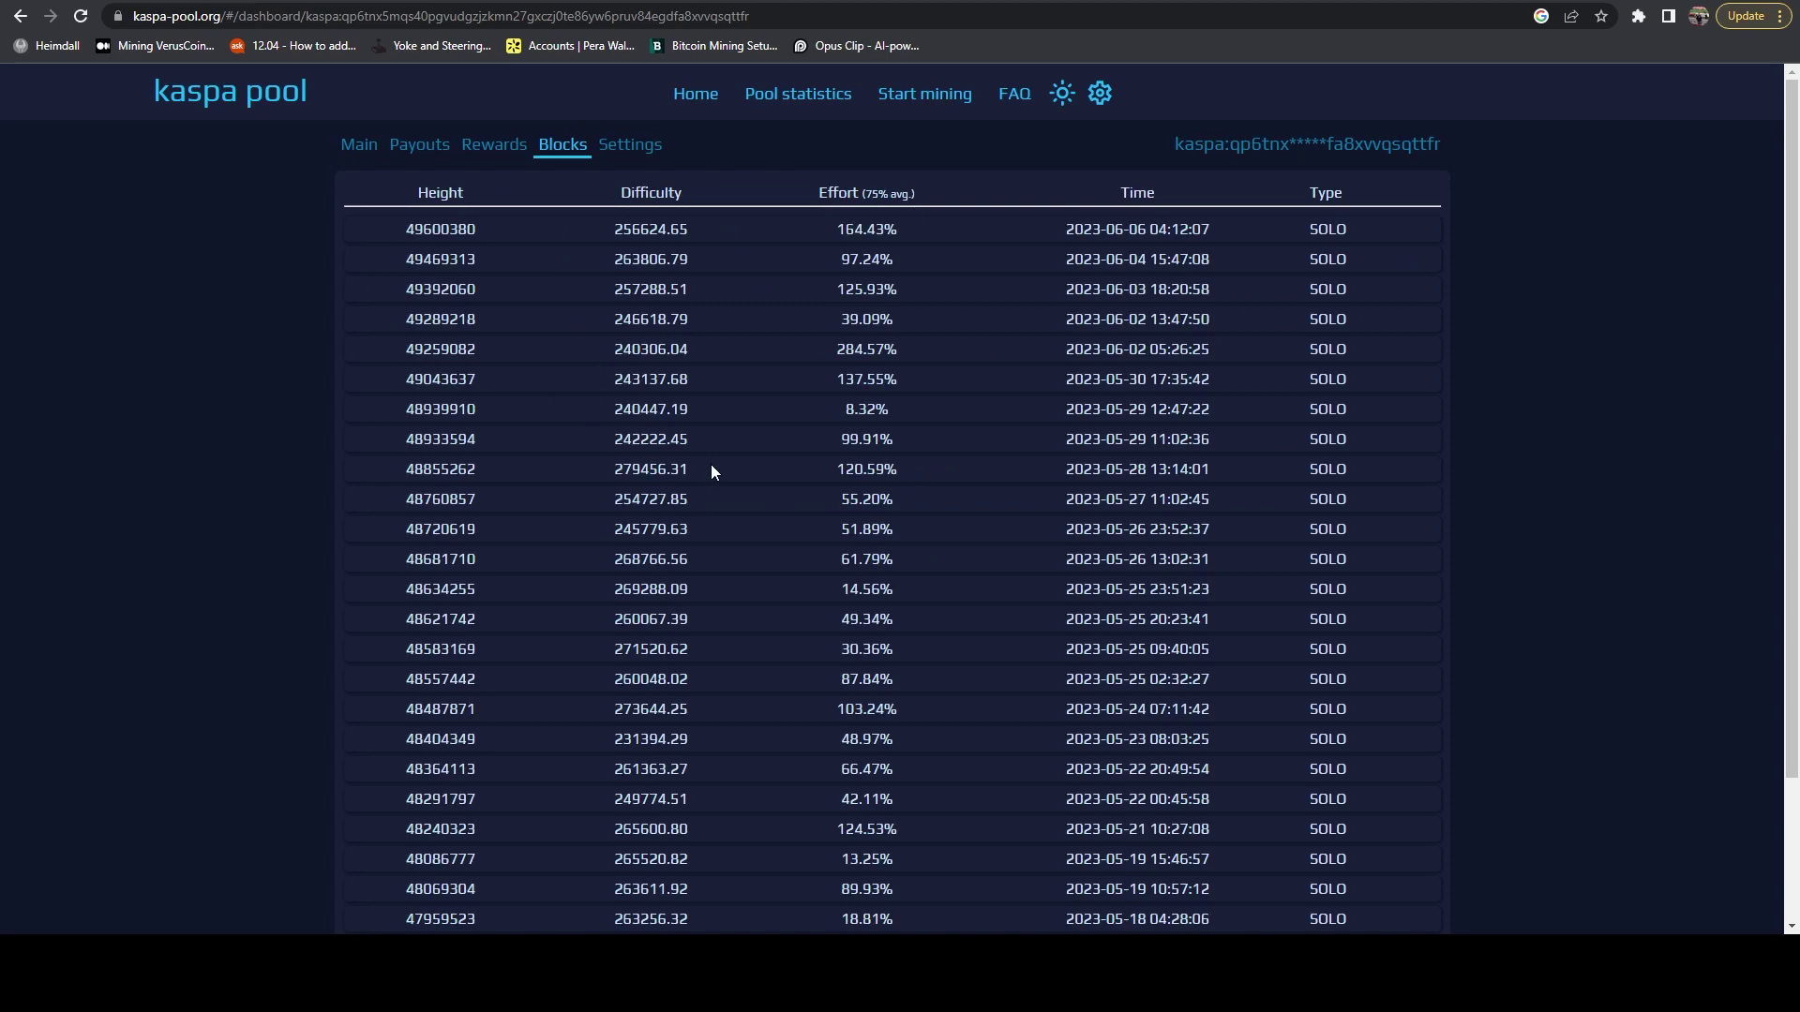
{"action": "scroll", "coordinate": [712, 472], "scroll_direction": "down", "scroll_amount": 2}
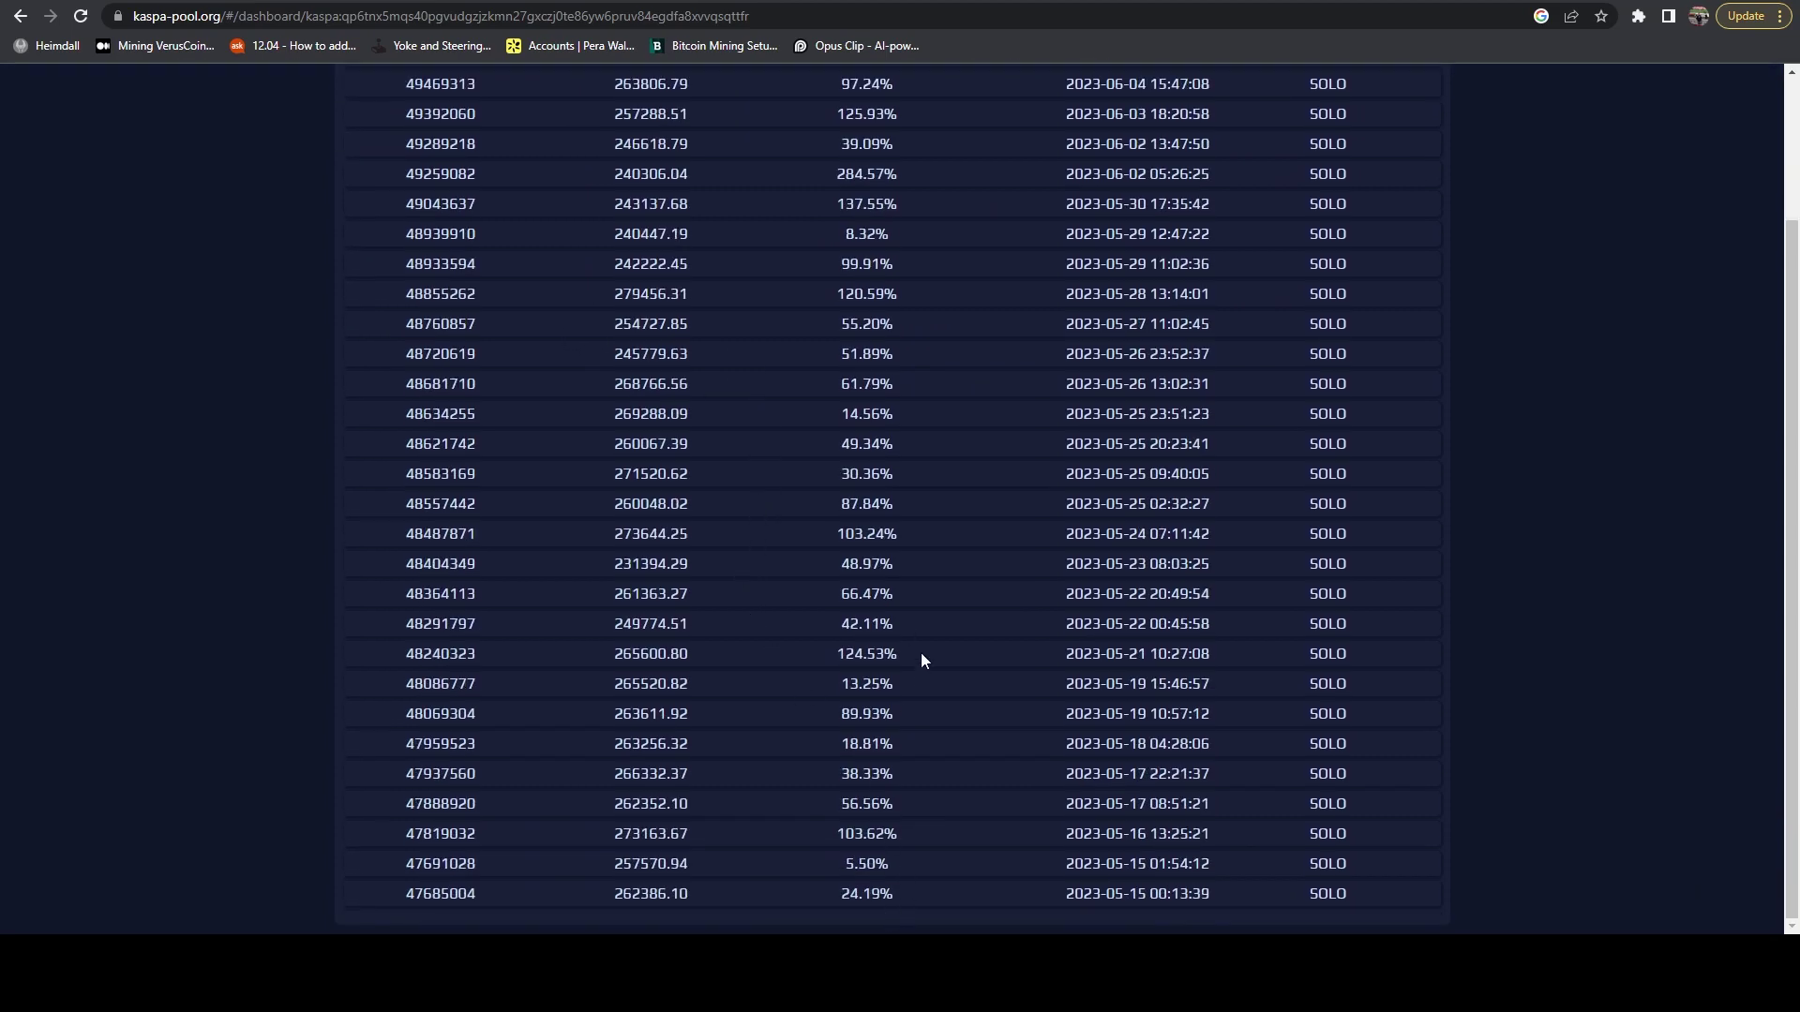
{"action": "scroll", "coordinate": [921, 653], "scroll_direction": "up", "scroll_amount": 2}
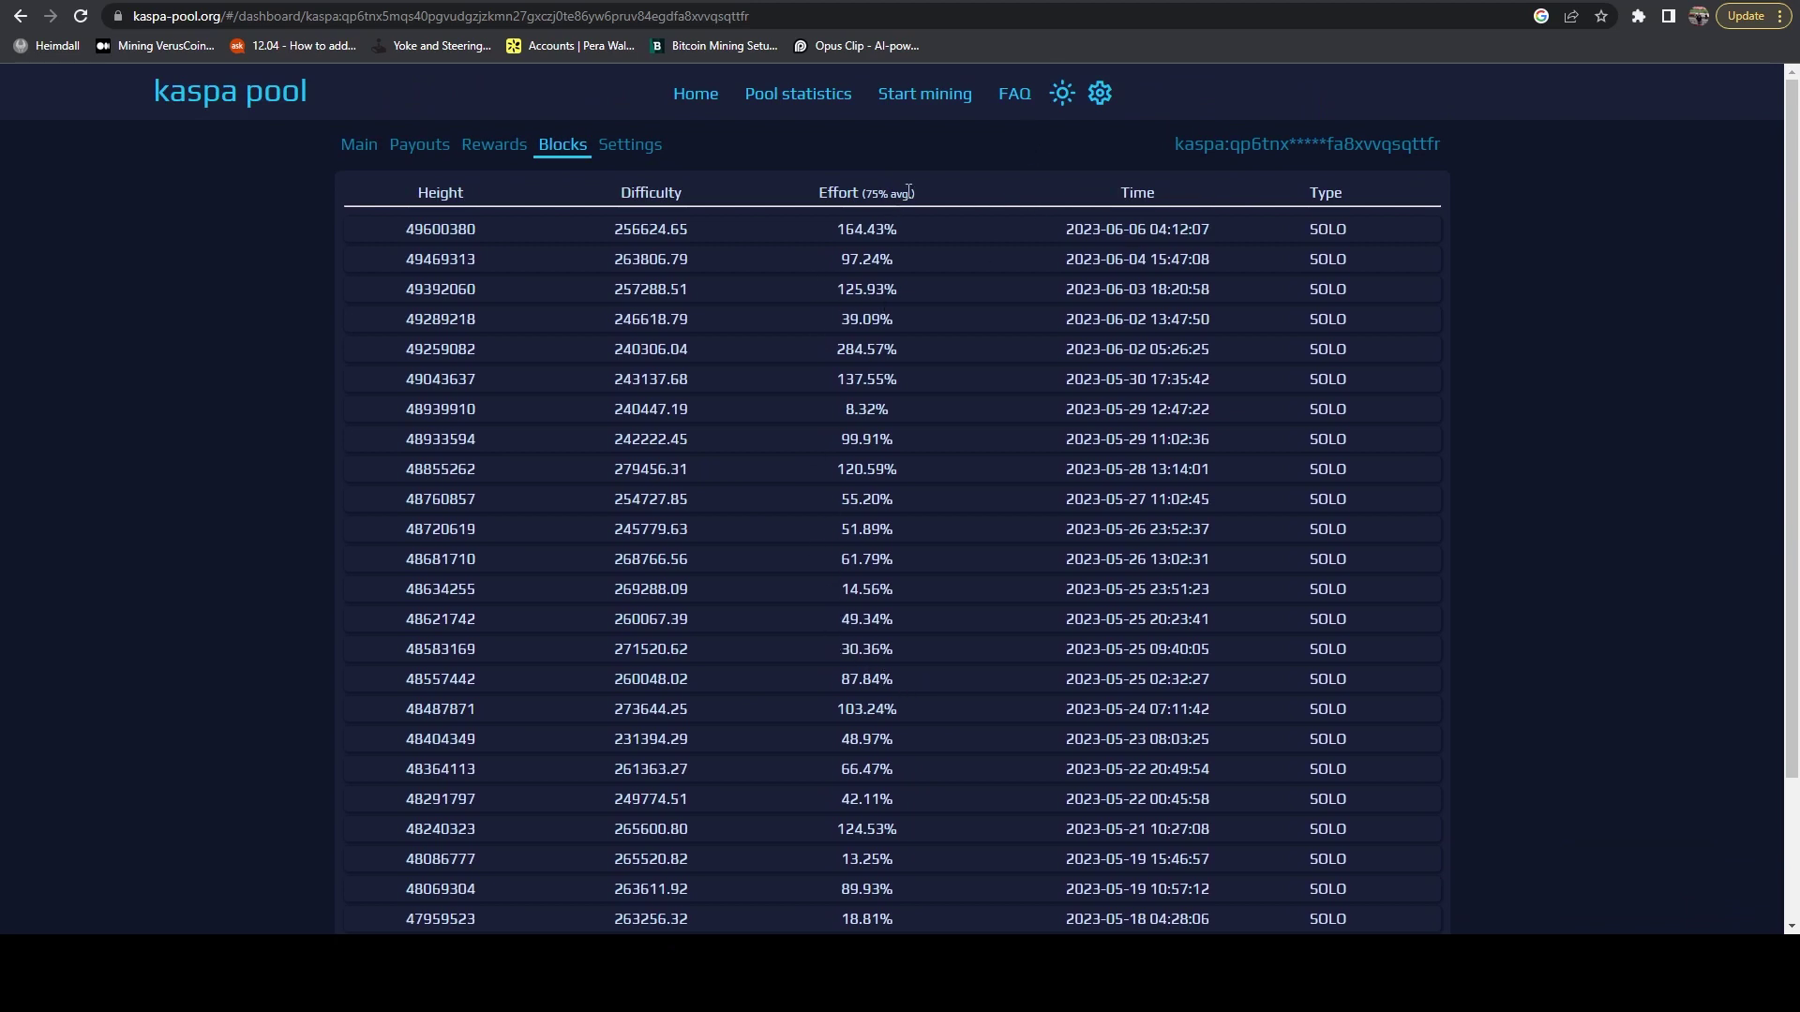
{"action": "left_click_drag", "start_coordinate": [913, 189], "coordinate": [851, 193]}
{"action": "left_click", "coordinate": [364, 153]}
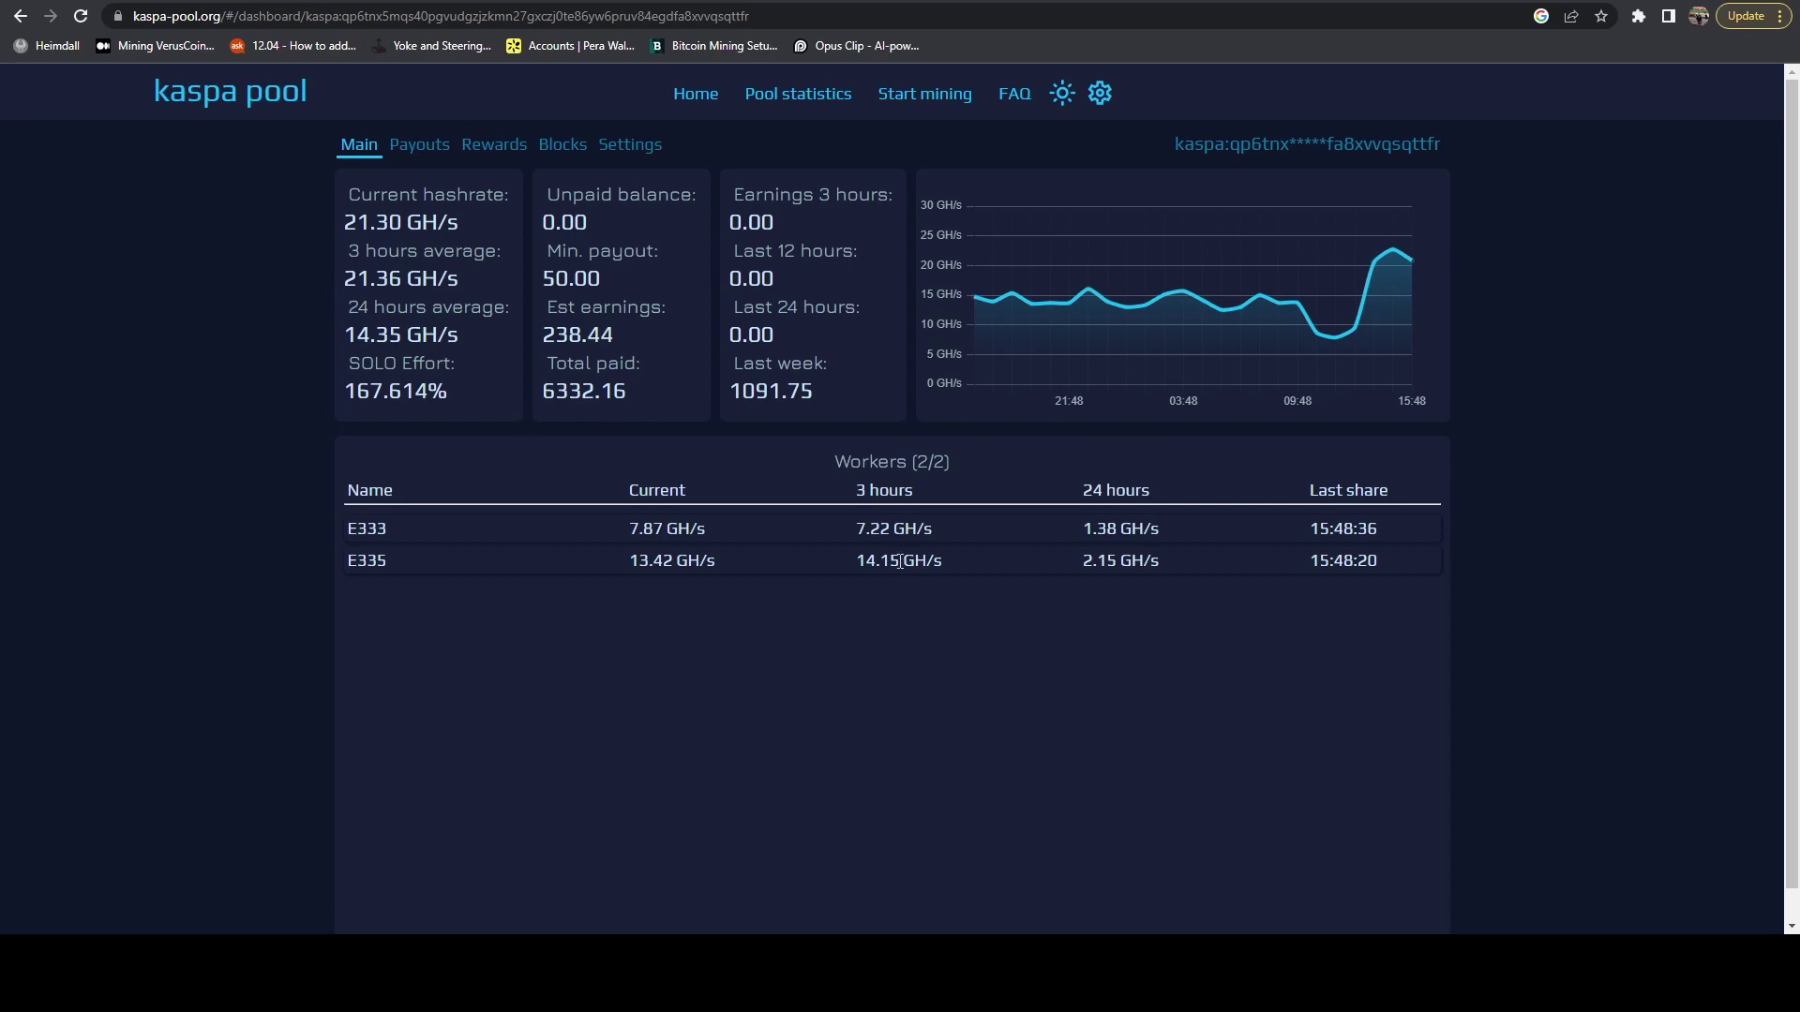
{"action": "key", "text": "ctrl+Tab"}
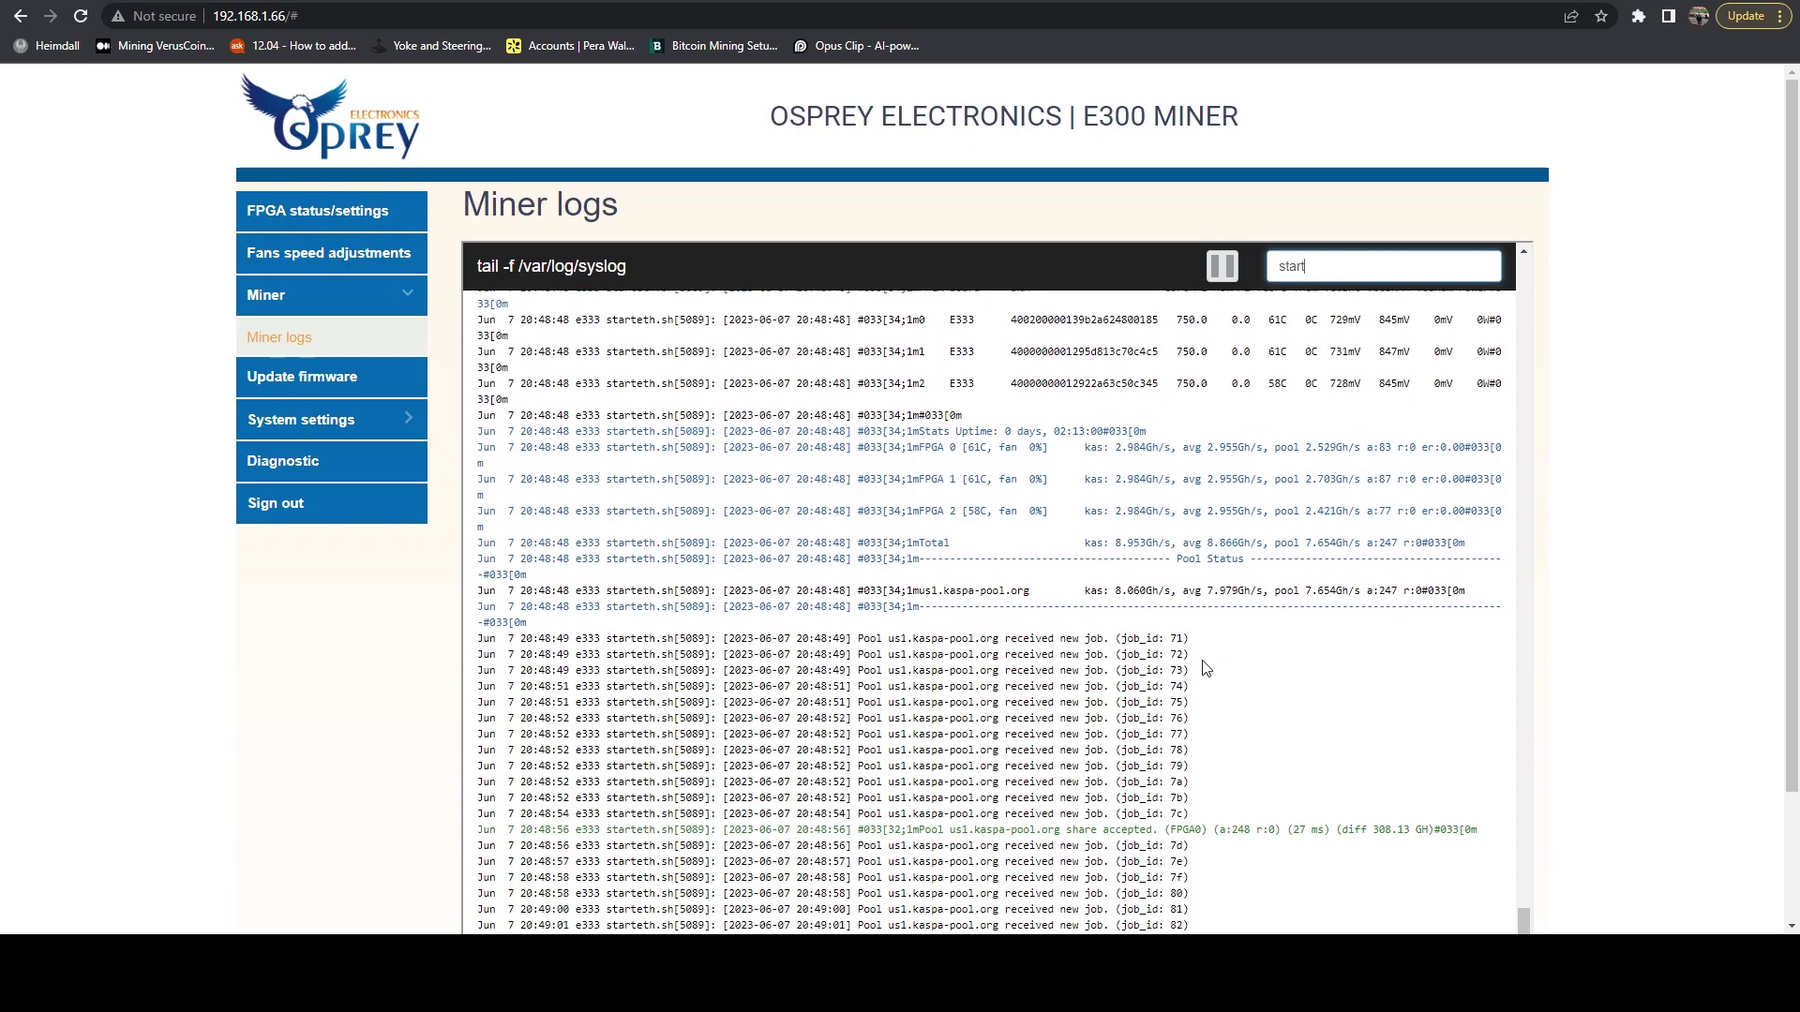
- Open FPGA status/settings to view voltages and board, chip and VRM temperatures of all three VU33P chips
{"action": "left_click", "coordinate": [306, 214]}
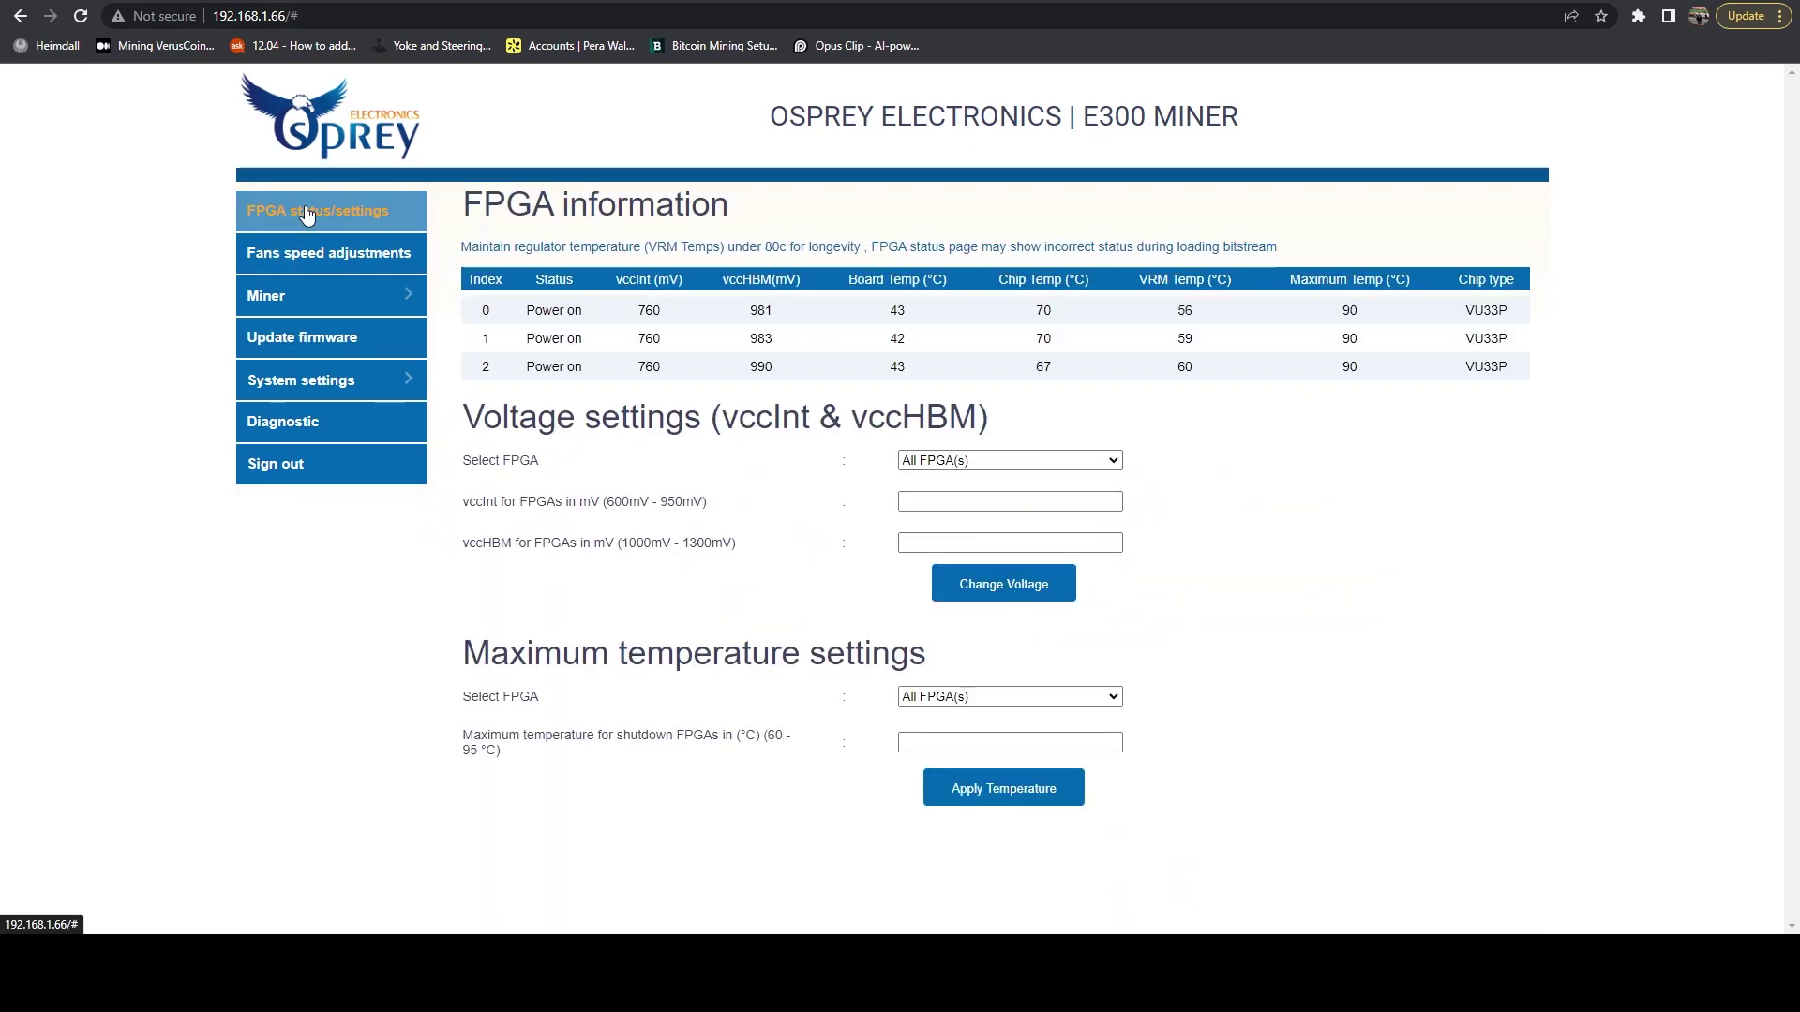